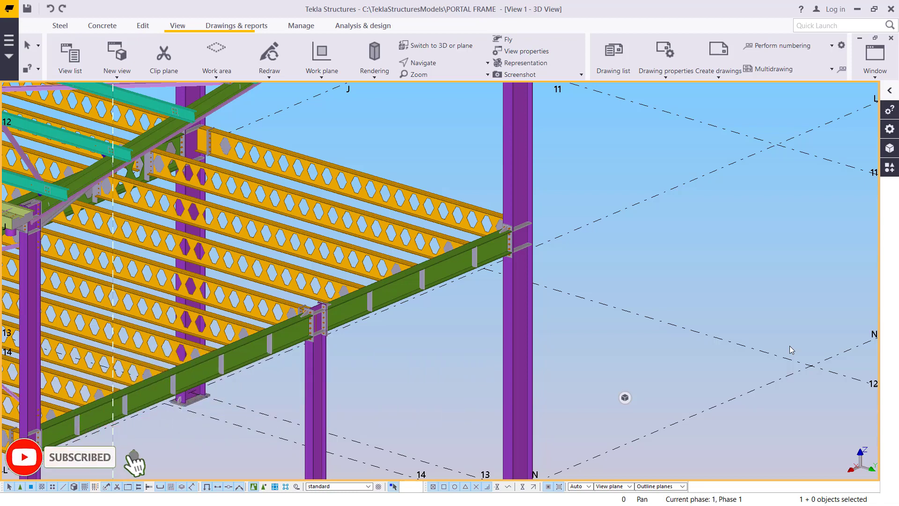
Step: Examine the orange castellated beams spanning to the green end girder between the purple columns
{"action": "scroll", "coordinate": [723, 229], "scroll_direction": "down", "scroll_amount": 4}
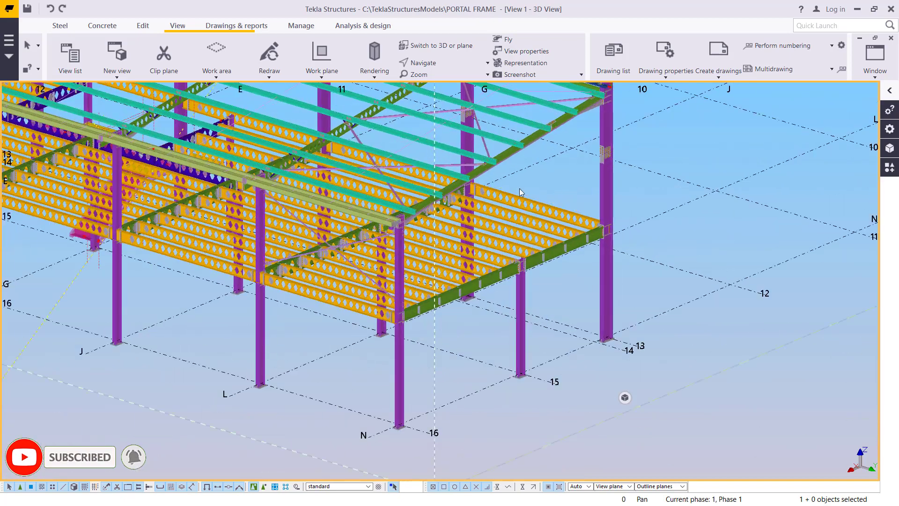
{"action": "scroll", "coordinate": [538, 187], "scroll_direction": "up", "scroll_amount": 2}
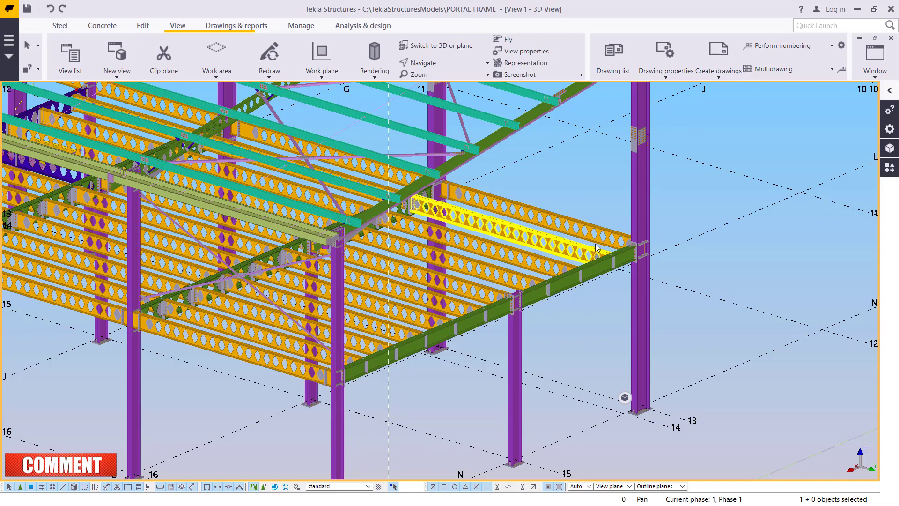
{"action": "scroll", "coordinate": [596, 248], "scroll_direction": "up", "scroll_amount": 6}
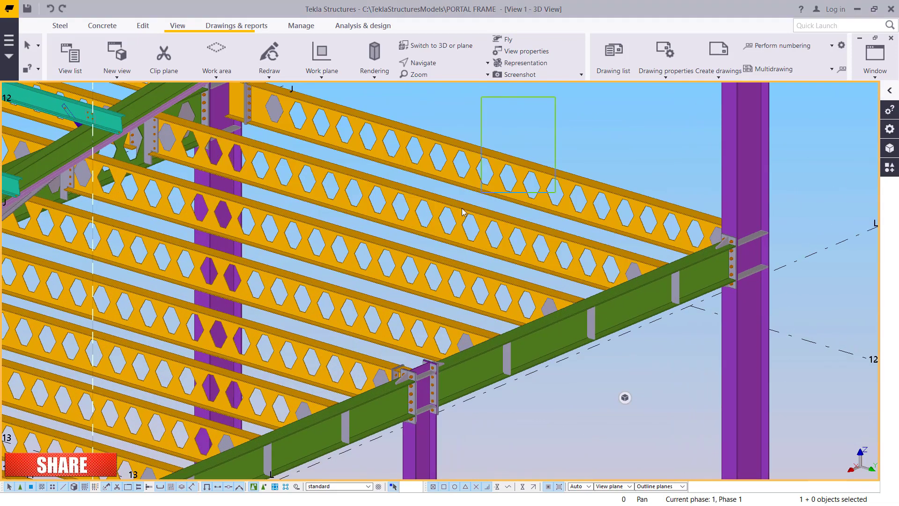
{"action": "left_click_drag", "start_coordinate": [463, 212], "coordinate": [376, 271]}
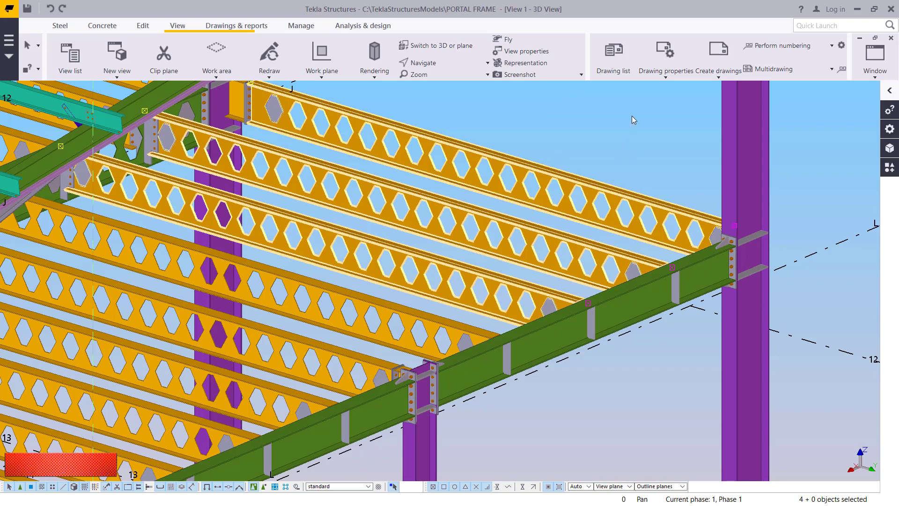
{"action": "left_click", "coordinate": [417, 219]}
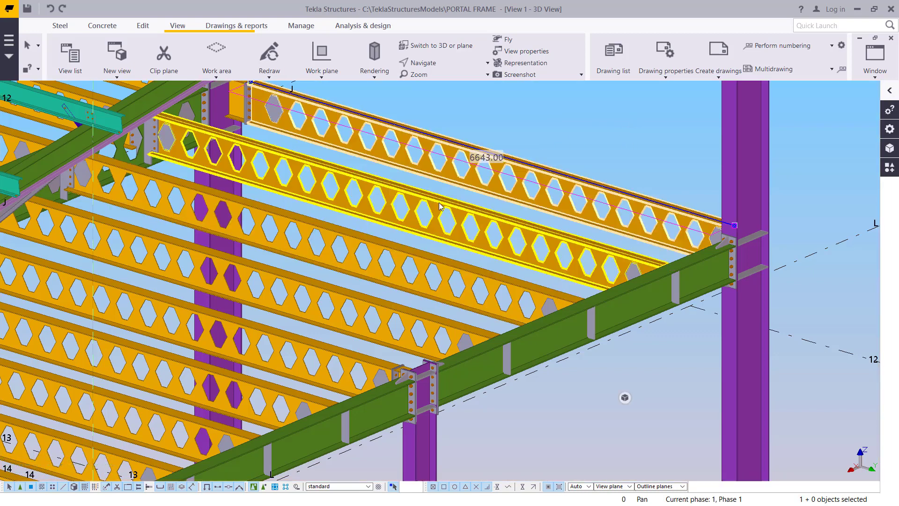
{"action": "left_click", "coordinate": [423, 280]}
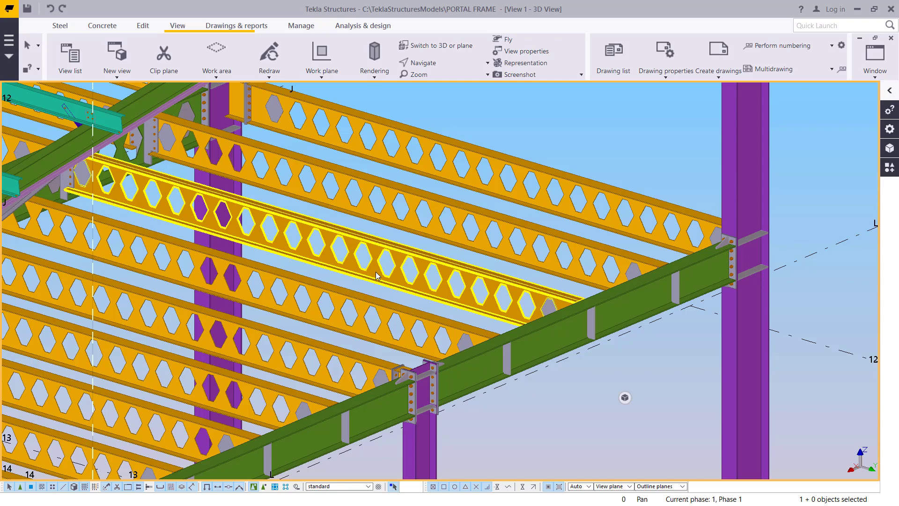
{"action": "scroll", "coordinate": [376, 276], "scroll_direction": "down", "scroll_amount": 5}
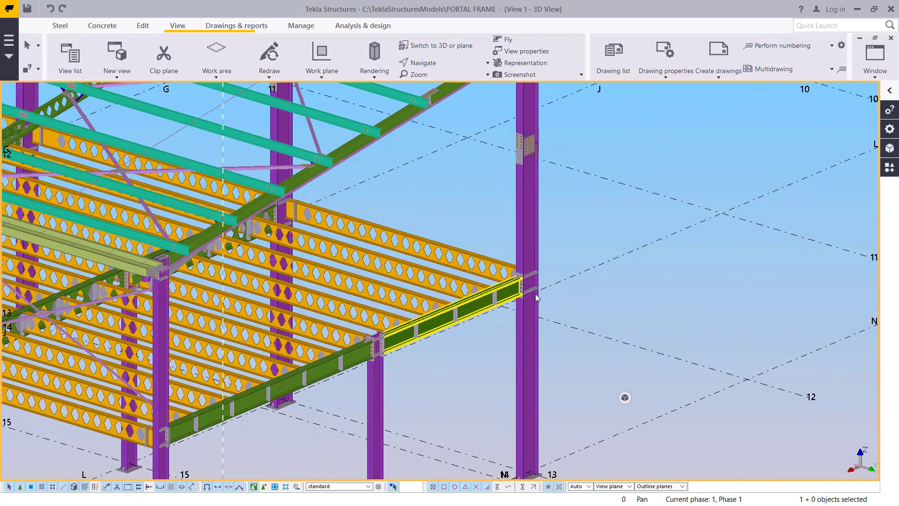
{"action": "scroll", "coordinate": [612, 217], "scroll_direction": "up", "scroll_amount": 2}
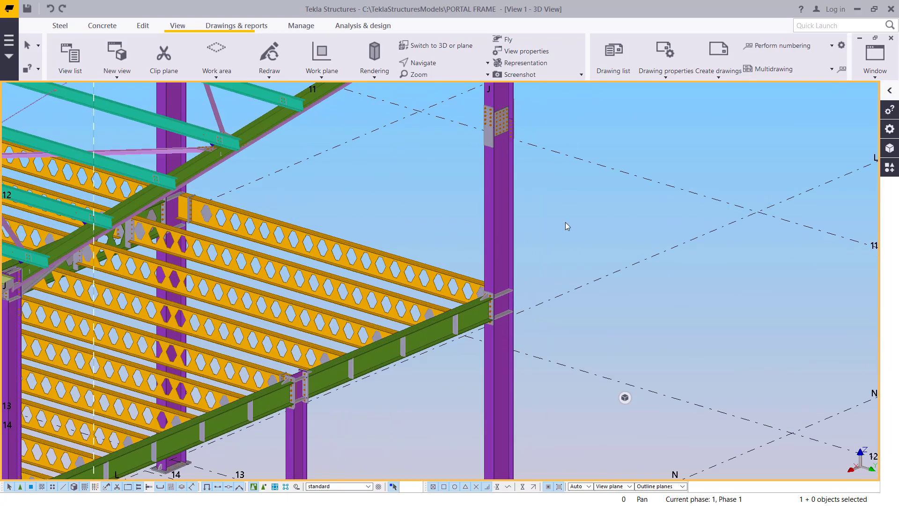
Step: Create a new object group view filter from the 3D view's properties and add one condition row to it
{"action": "double_click", "coordinate": [566, 222]}
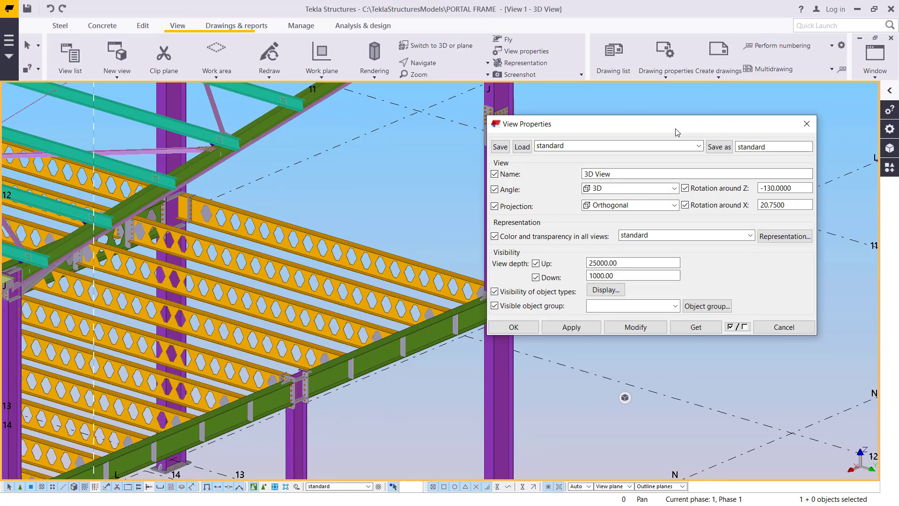
{"action": "left_click", "coordinate": [708, 307]}
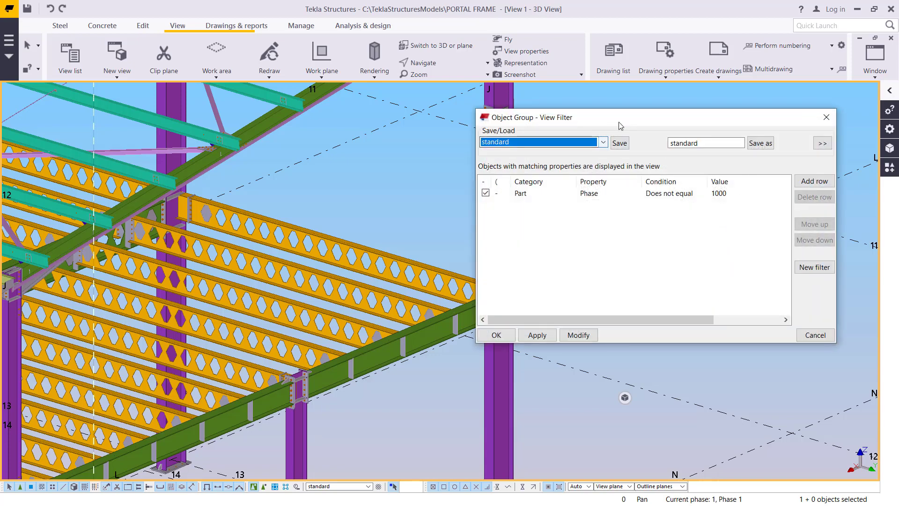
{"action": "left_click_drag", "start_coordinate": [612, 118], "coordinate": [655, 126]}
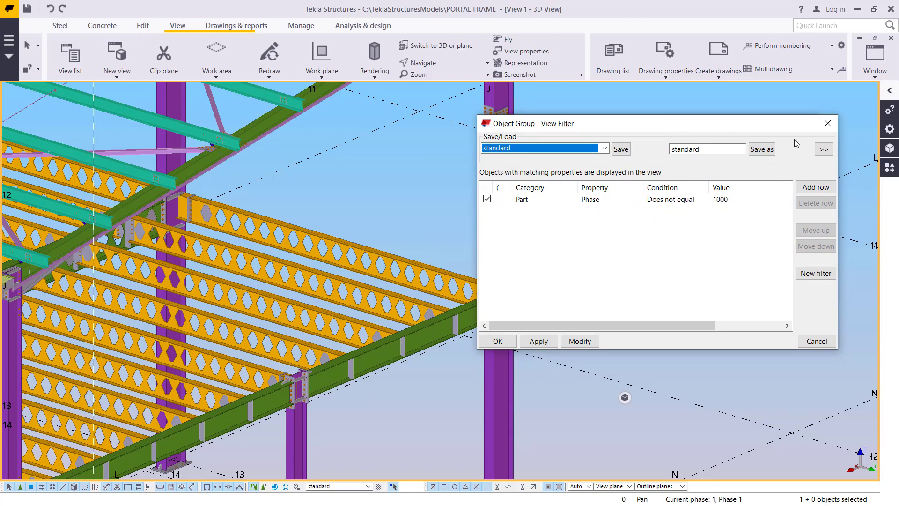
{"action": "left_click", "coordinate": [816, 272]}
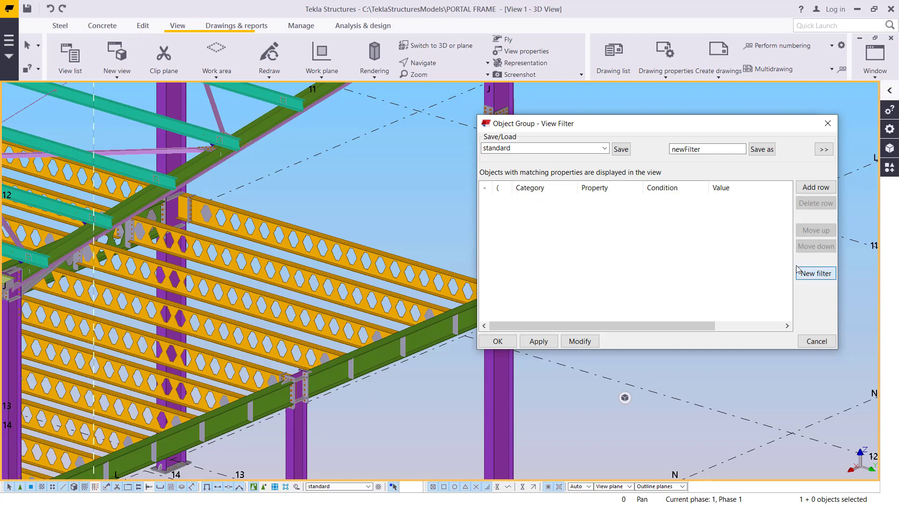
{"action": "left_click_drag", "start_coordinate": [742, 125], "coordinate": [682, 131]}
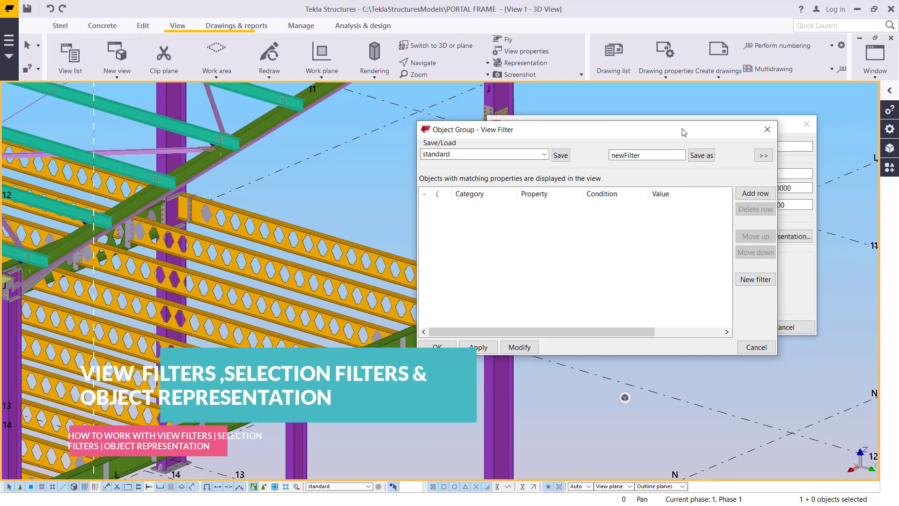
{"action": "left_click", "coordinate": [755, 193]}
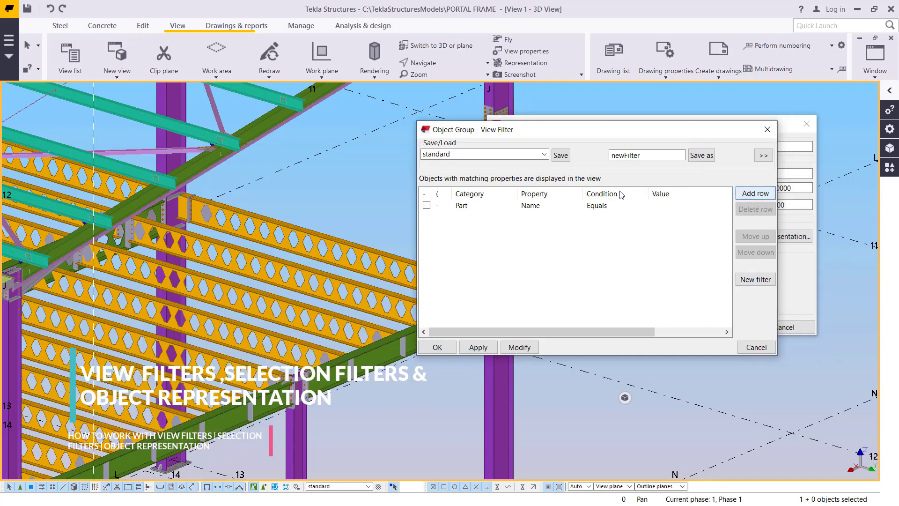
{"action": "left_click_drag", "start_coordinate": [614, 131], "coordinate": [689, 154]}
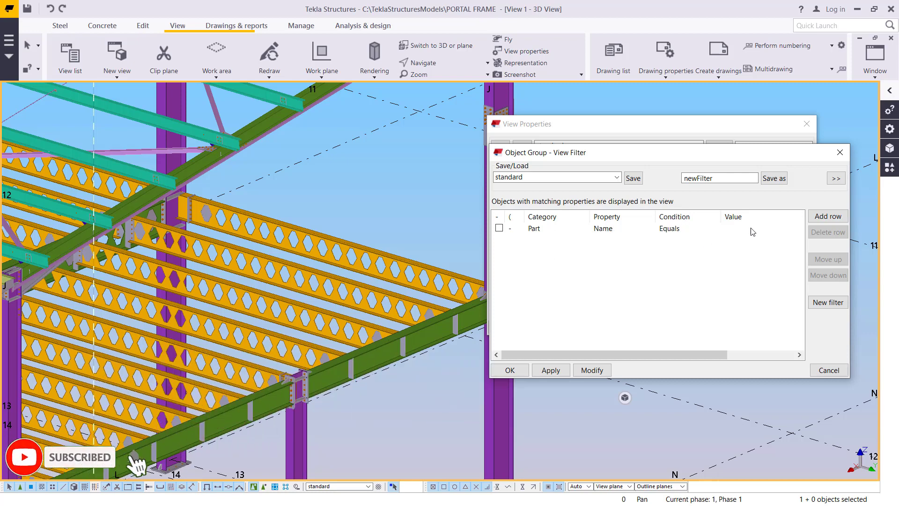
Step: Review the filter row's category and property choices, using Part as the category and Name as the property
{"action": "left_click", "coordinate": [549, 232]}
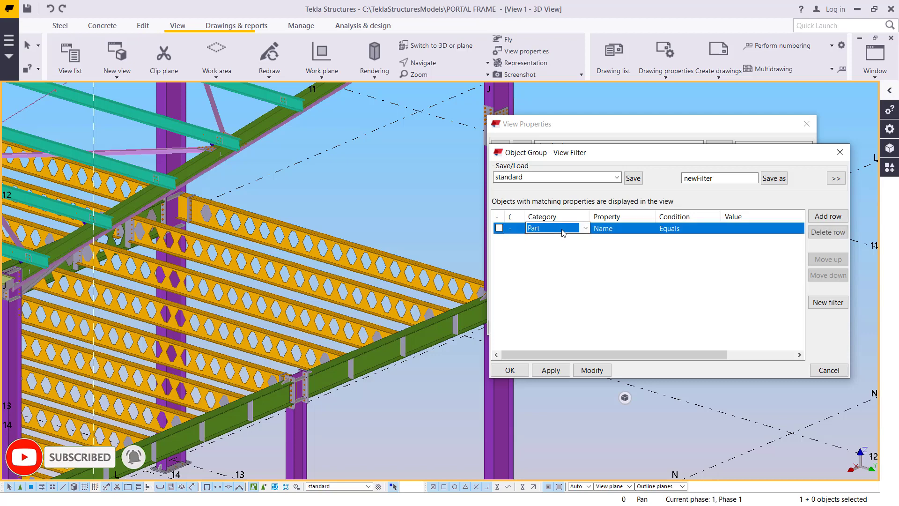
{"action": "left_click", "coordinate": [587, 230]}
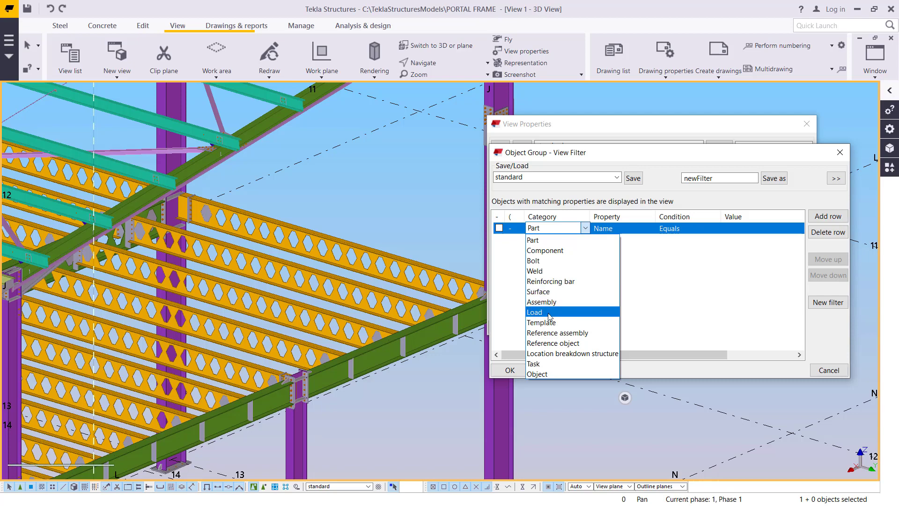
{"action": "left_click", "coordinate": [679, 280]}
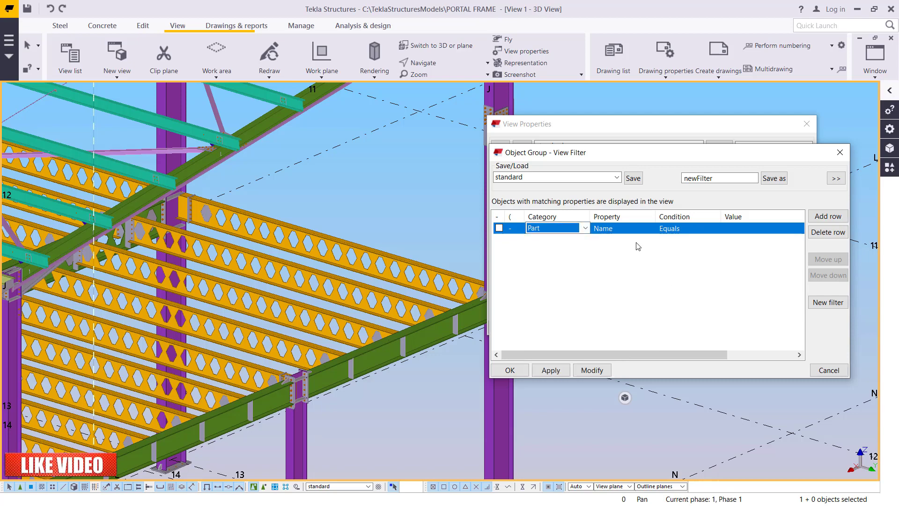
{"action": "left_click", "coordinate": [649, 230]}
{"action": "left_click", "coordinate": [649, 229]}
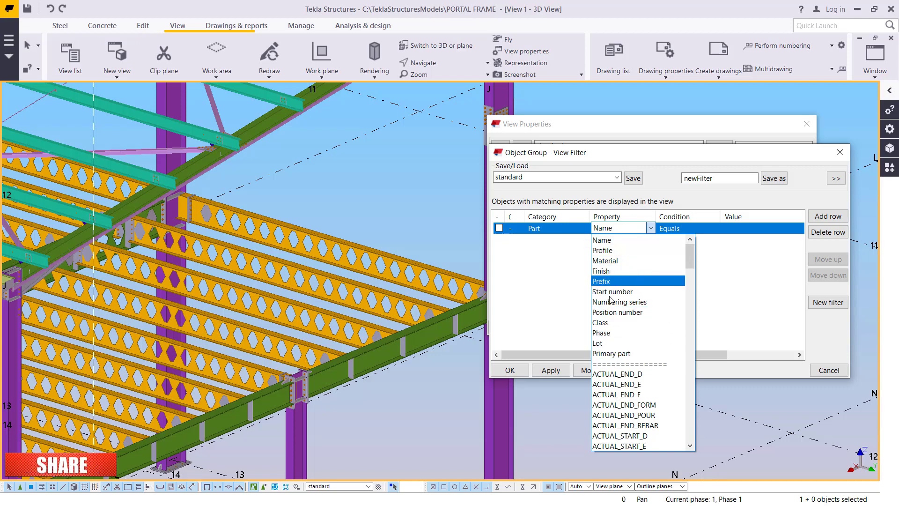
{"action": "left_click", "coordinate": [620, 237]}
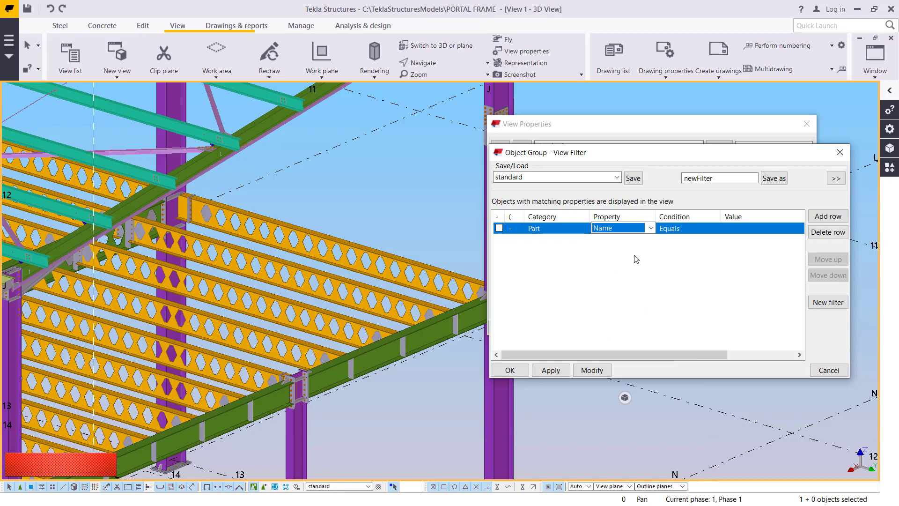
Step: Review the available comparison conditions for the filter row, keeping Equals as the condition
{"action": "left_click", "coordinate": [700, 231]}
{"action": "left_click", "coordinate": [701, 231]}
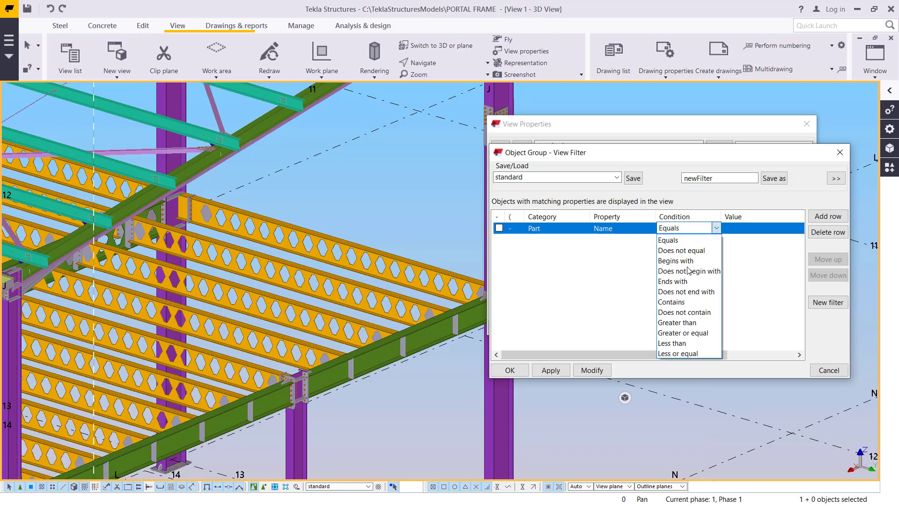
{"action": "left_click", "coordinate": [743, 263]}
{"action": "left_click", "coordinate": [757, 233]}
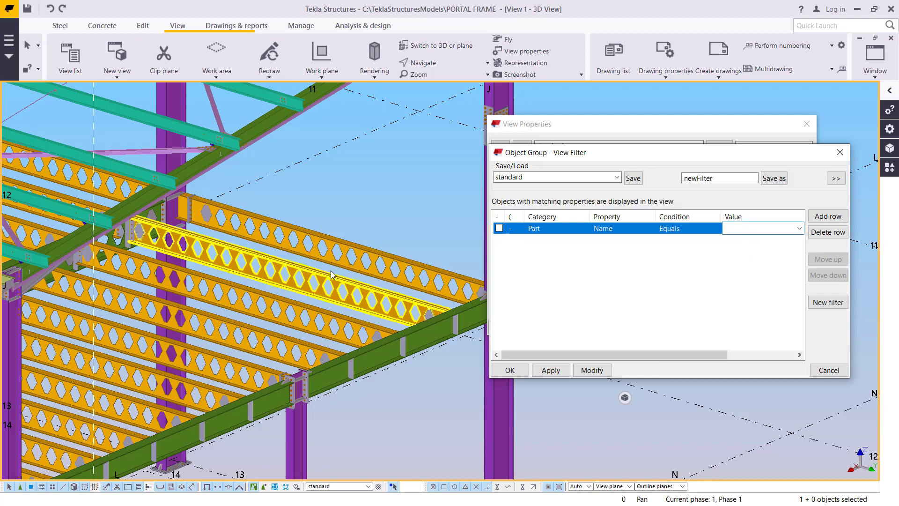
{"action": "left_click", "coordinate": [665, 297]}
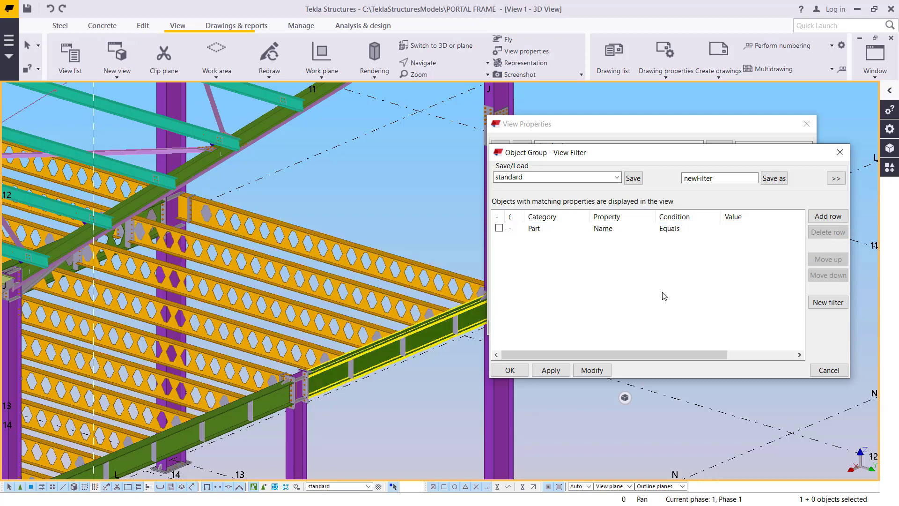
{"action": "left_click", "coordinate": [666, 230]}
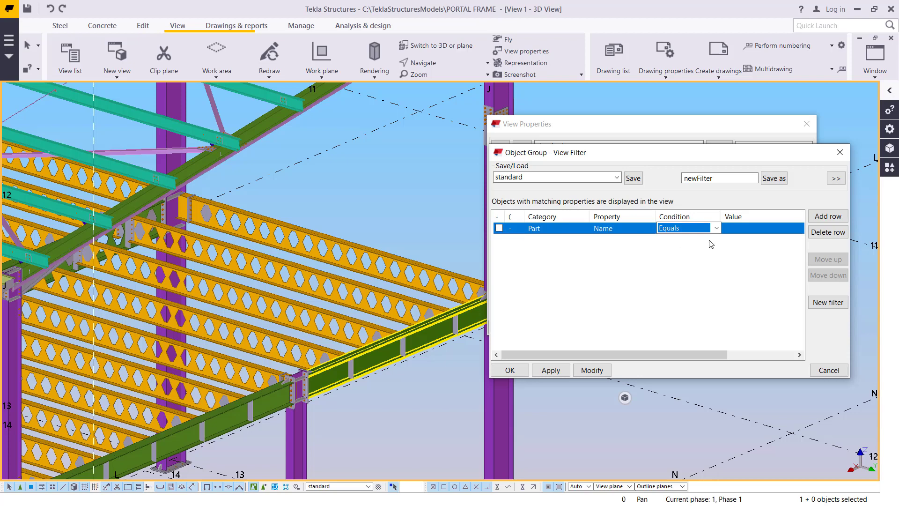
Step: Fill the filter row's value with the name SECONDARY BEAM by picking an orange castellated beam from the model
{"action": "left_click", "coordinate": [778, 234]}
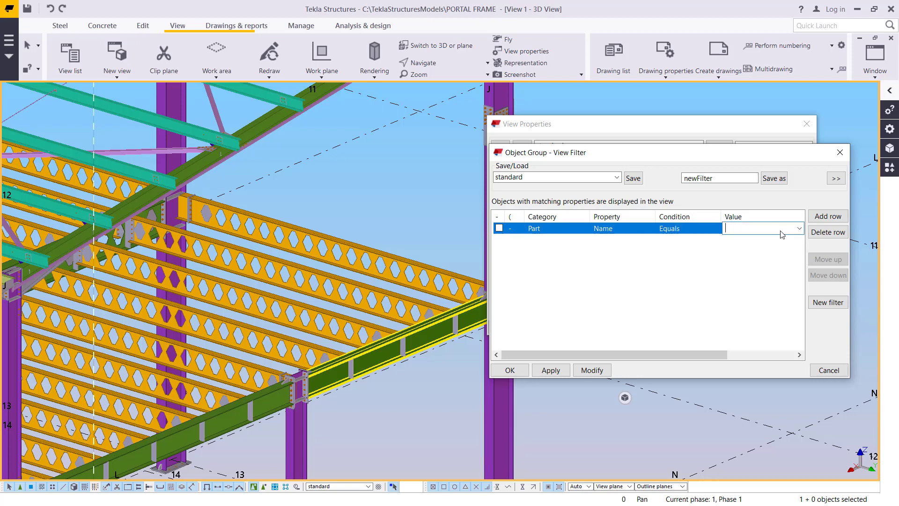
{"action": "left_click", "coordinate": [799, 231]}
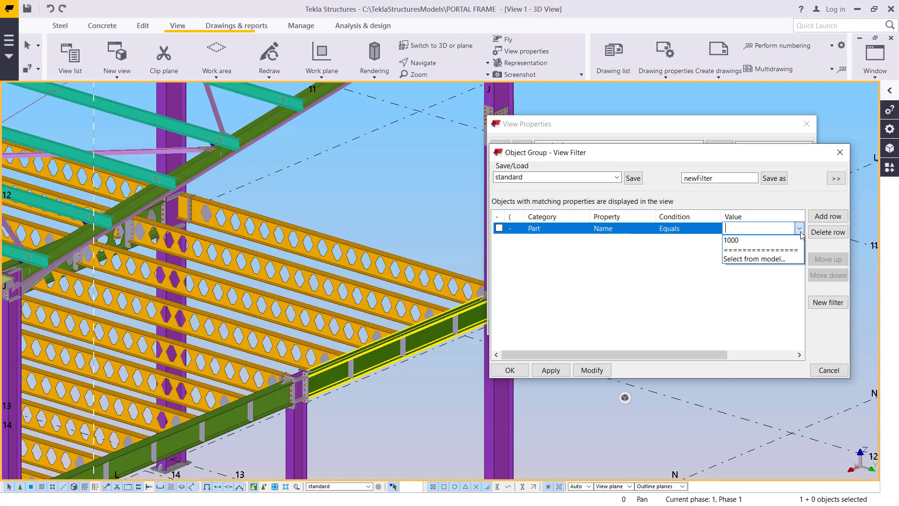
{"action": "left_click", "coordinate": [764, 259]}
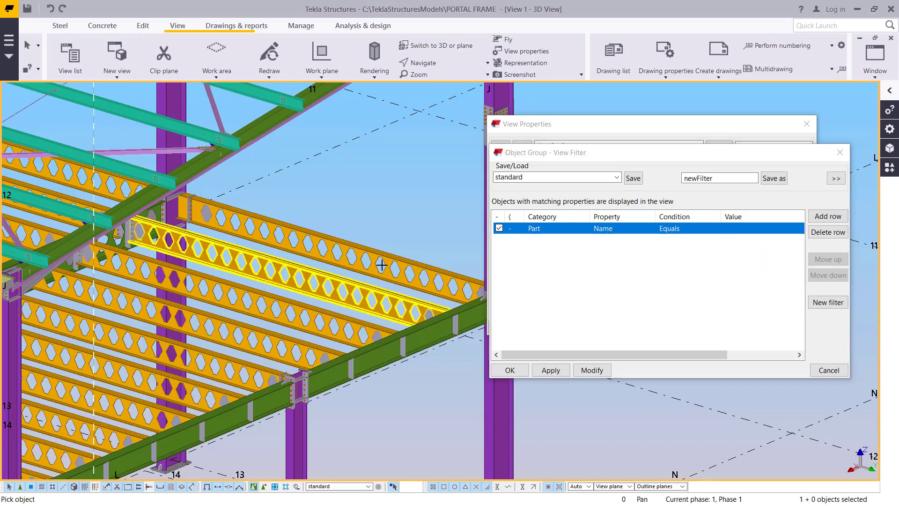
{"action": "scroll", "coordinate": [324, 241], "scroll_direction": "up", "scroll_amount": 5}
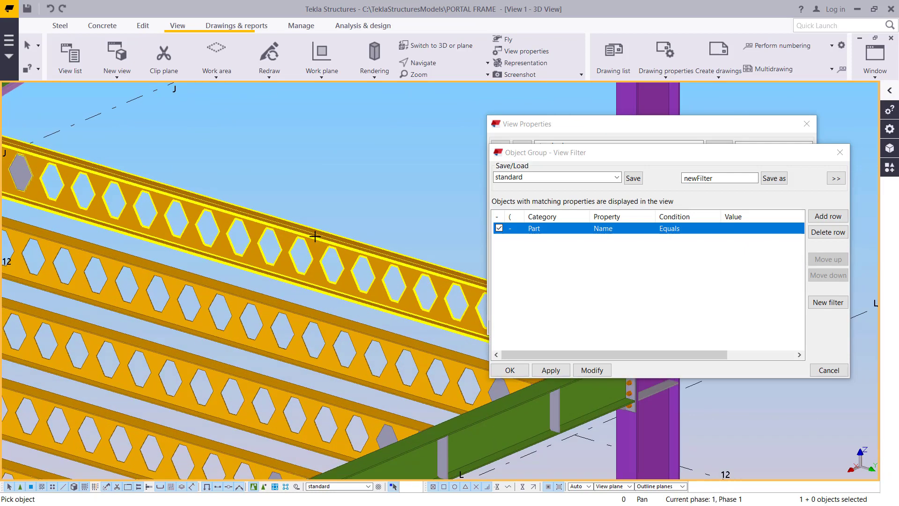
{"action": "left_click", "coordinate": [317, 240]}
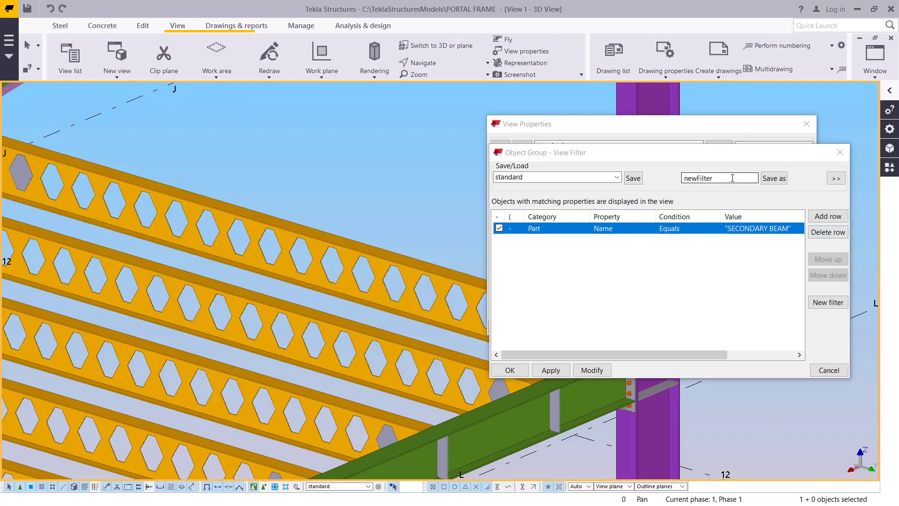
Step: Save the view filter under the name +S_Beam
{"action": "left_click_drag", "start_coordinate": [732, 178], "coordinate": [675, 180]}
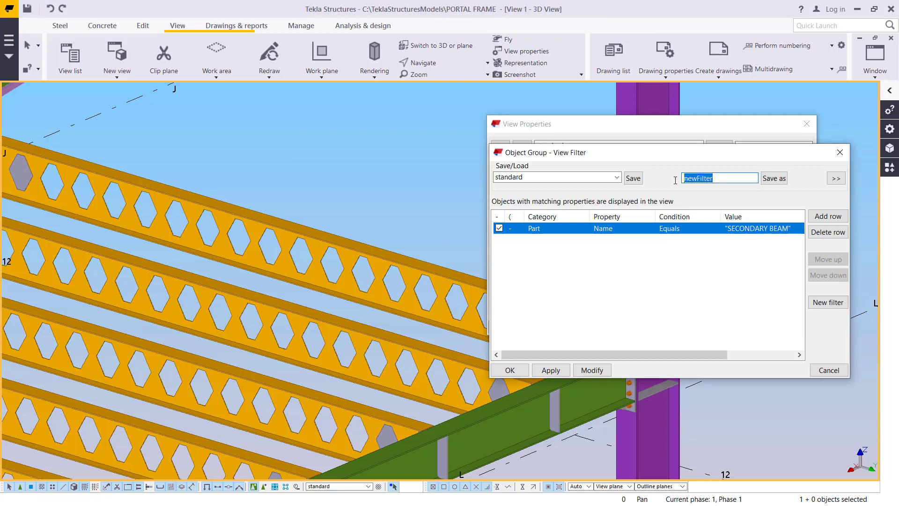
{"action": "type", "text": "+S"}
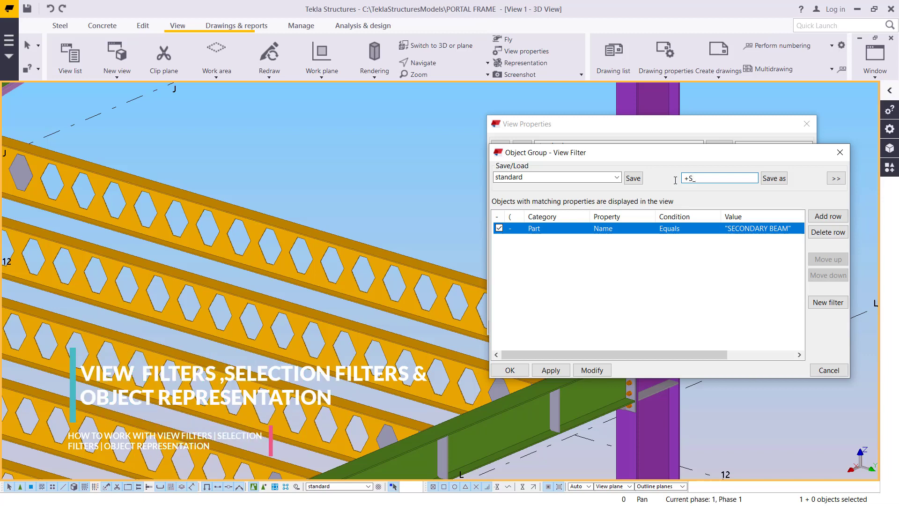
{"action": "type", "text": "_Beam"}
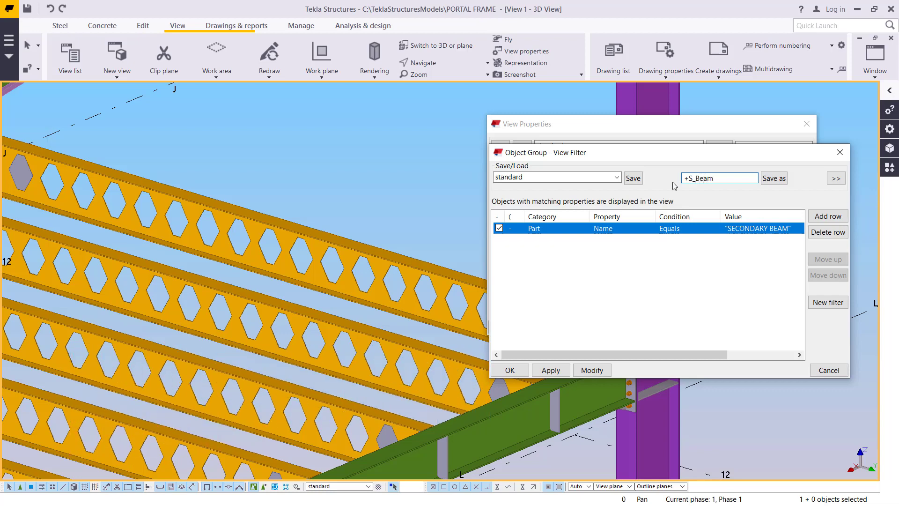
{"action": "left_click", "coordinate": [778, 180]}
Step: Show the filter type options and enable Selection filter and Object representation for the +S_Beam filter
{"action": "left_click", "coordinate": [836, 179]}
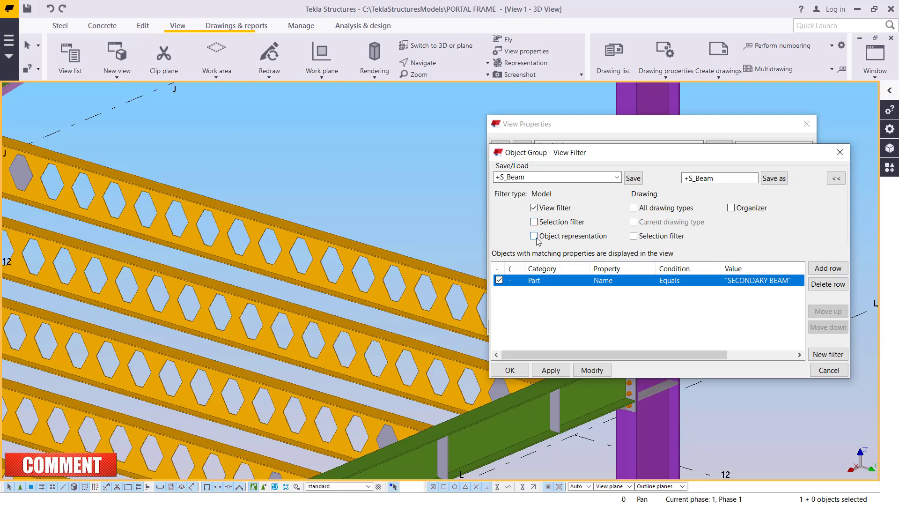
{"action": "left_click_drag", "start_coordinate": [598, 151], "coordinate": [686, 120]}
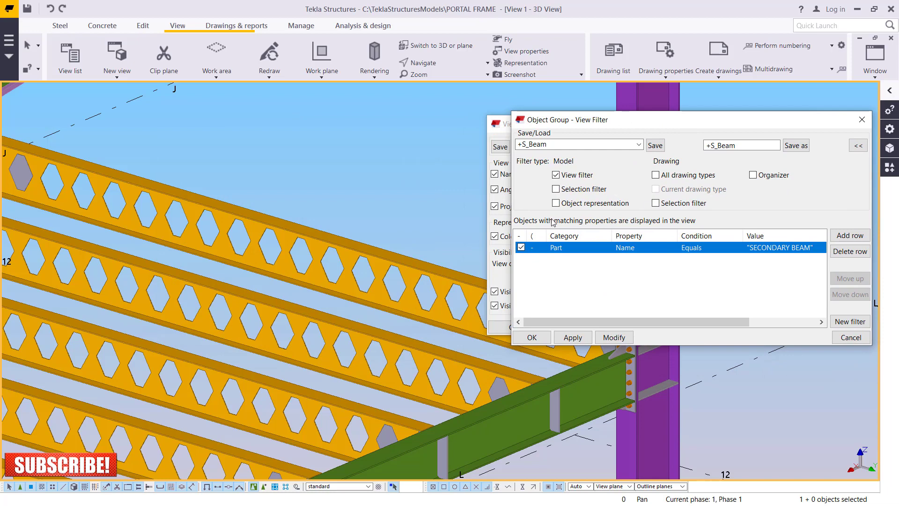
{"action": "left_click", "coordinate": [556, 189]}
{"action": "left_click", "coordinate": [556, 204]}
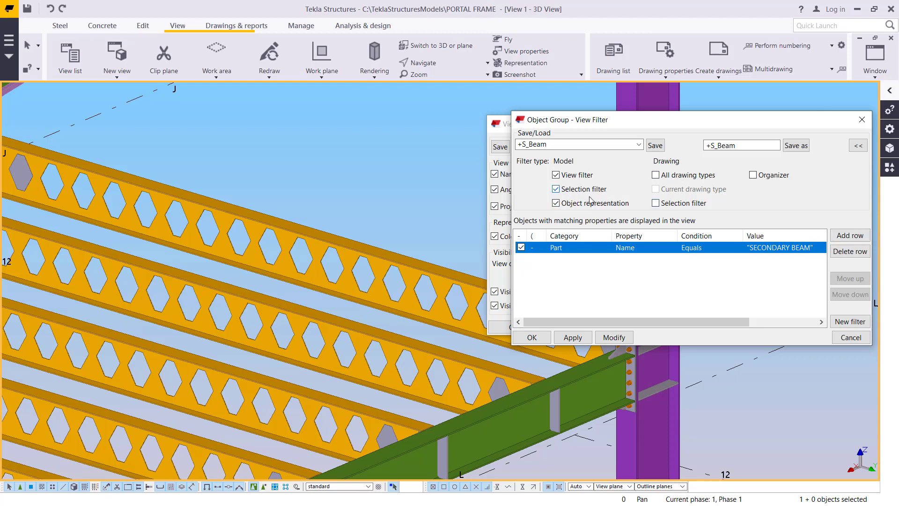
Step: Save the +S_Beam filter with its enabled filter types, hide the filter type options and move the dialog aside
{"action": "left_click", "coordinate": [799, 146]}
{"action": "left_click", "coordinate": [859, 146]}
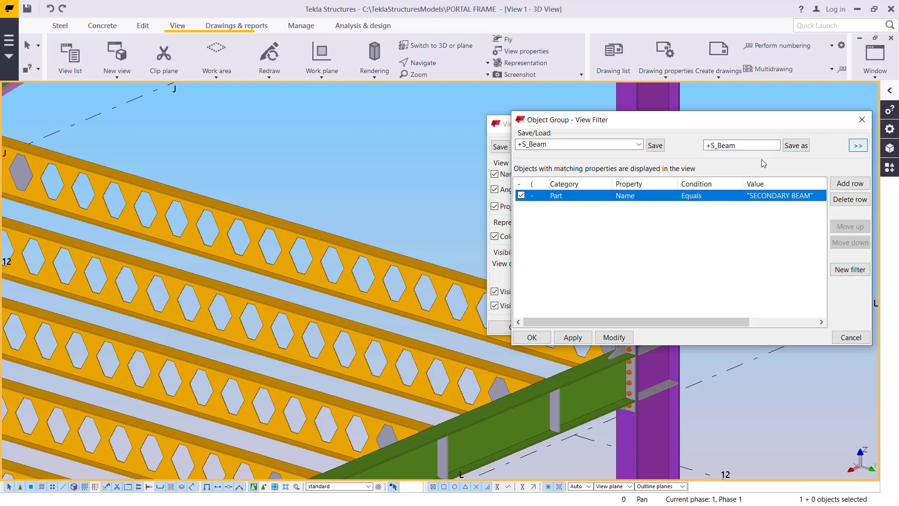
{"action": "left_click_drag", "start_coordinate": [708, 120], "coordinate": [597, 107]}
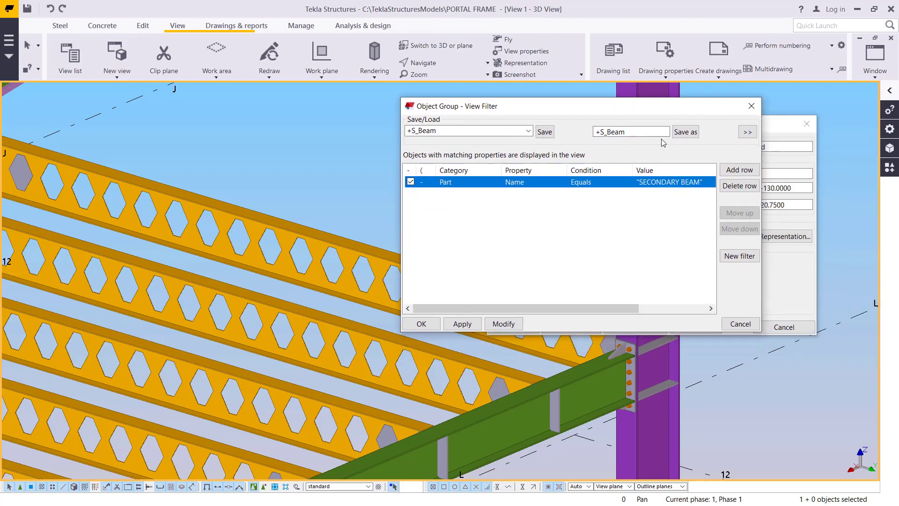
Step: Add a second filter row and fill its value with the name MAIN BEAM by picking a green main beam from the model
{"action": "left_click", "coordinate": [746, 171]}
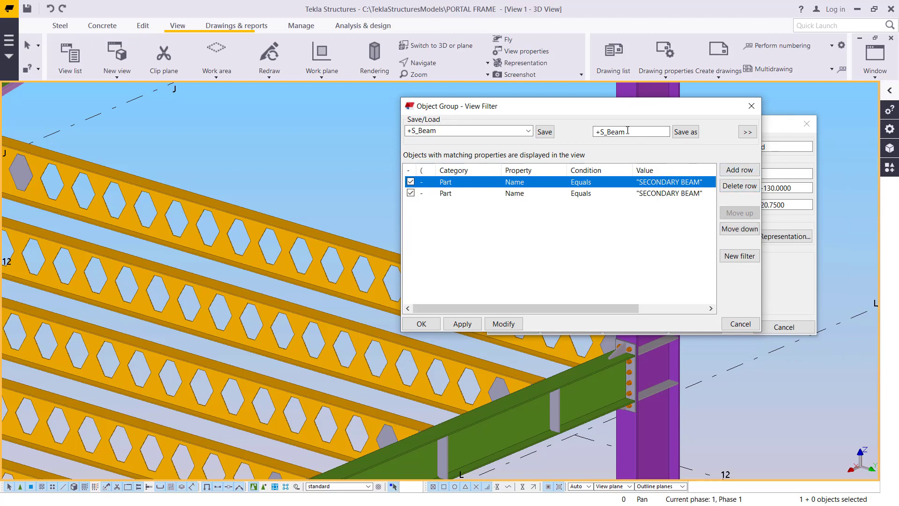
{"action": "left_click_drag", "start_coordinate": [597, 111], "coordinate": [674, 135]}
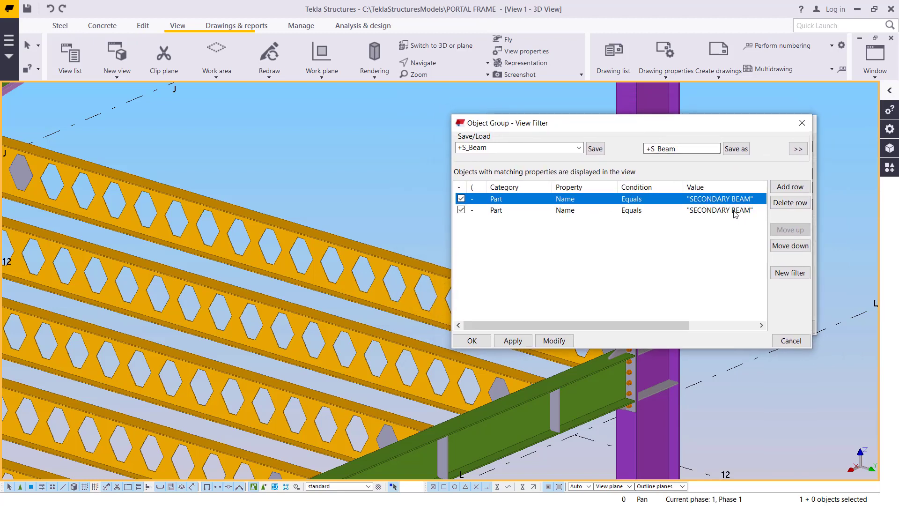
{"action": "double_click", "coordinate": [743, 215]}
{"action": "left_click", "coordinate": [761, 212]}
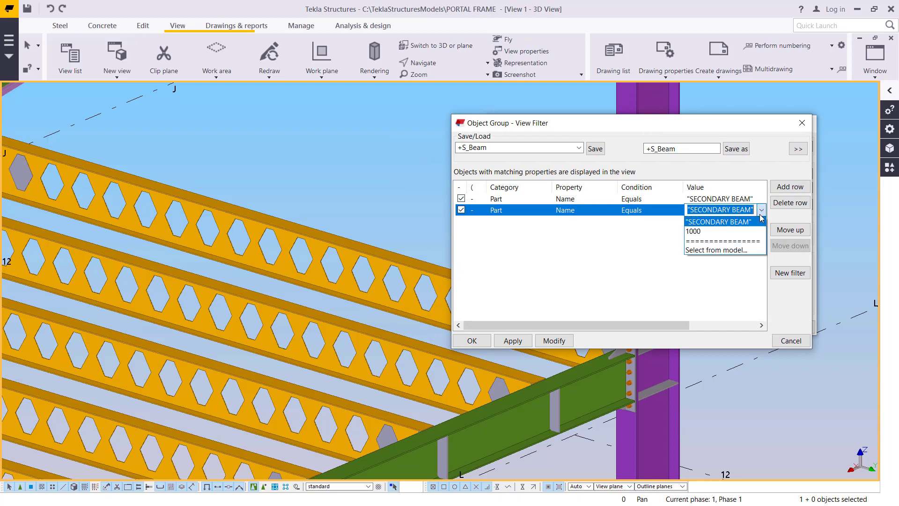
{"action": "left_click", "coordinate": [729, 254]}
{"action": "scroll", "coordinate": [339, 365], "scroll_direction": "up", "scroll_amount": 3}
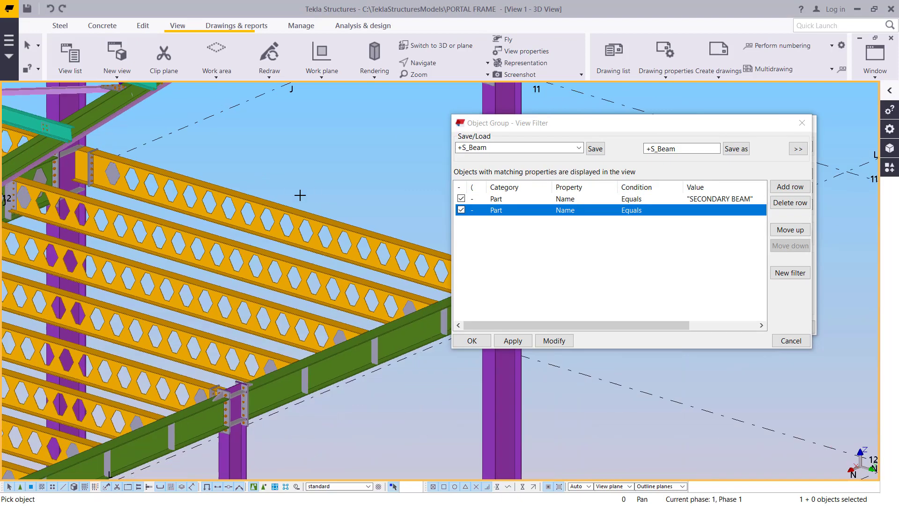
{"action": "left_click", "coordinate": [338, 365]}
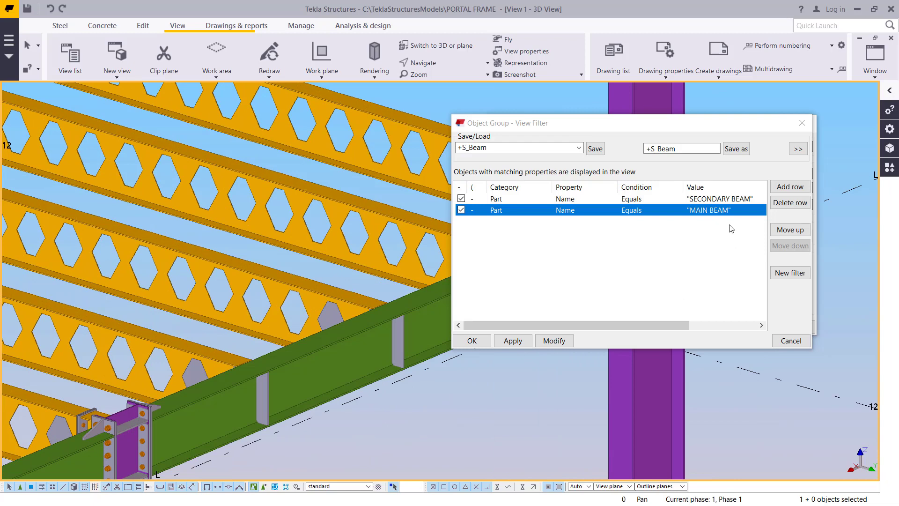
Step: Save the view filter under the name +M_Beam
{"action": "left_click", "coordinate": [655, 149]}
{"action": "key", "text": "BackSpace"}
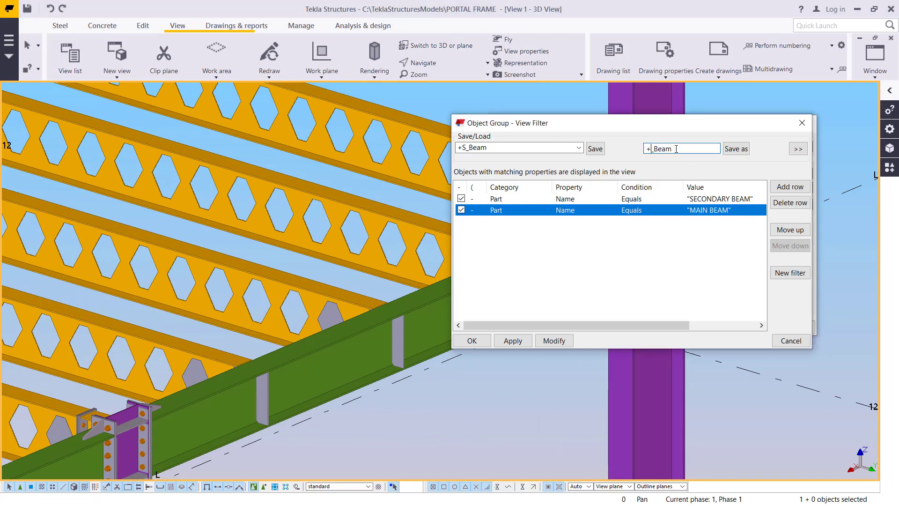
{"action": "type", "text": "M"}
{"action": "left_click", "coordinate": [738, 149]}
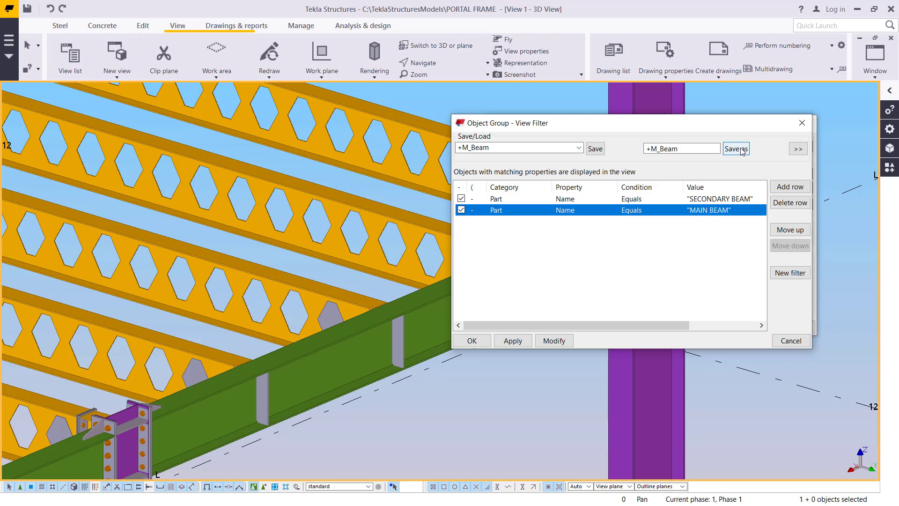
Step: Add a third filter row and fill its value with the name RAFTER by picking a green castellated roof rafter from the model
{"action": "left_click", "coordinate": [790, 192]}
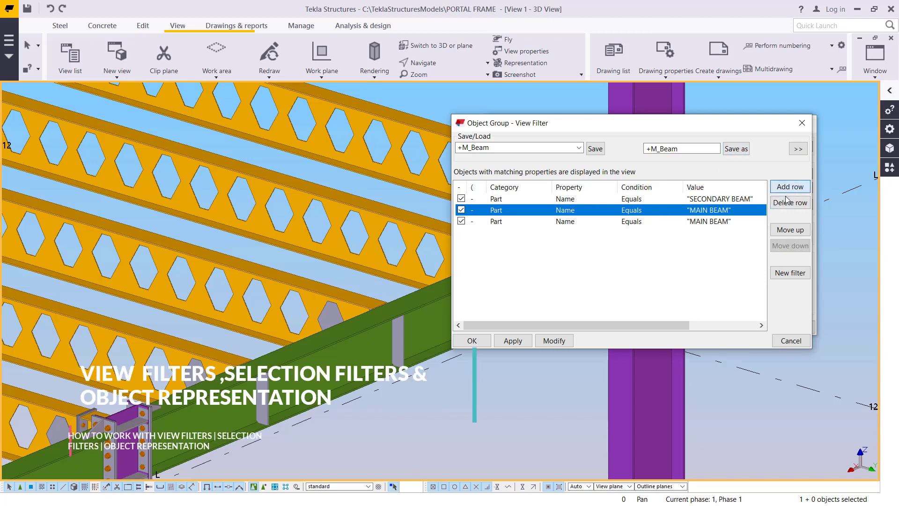
{"action": "left_click", "coordinate": [721, 221]}
{"action": "left_click", "coordinate": [762, 221]}
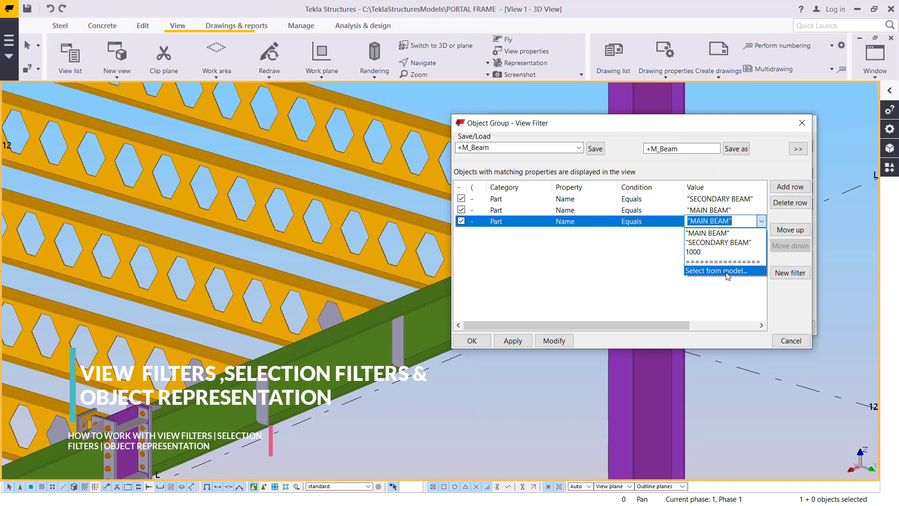
{"action": "left_click", "coordinate": [717, 270]}
{"action": "scroll", "coordinate": [350, 166], "scroll_direction": "down", "scroll_amount": 10}
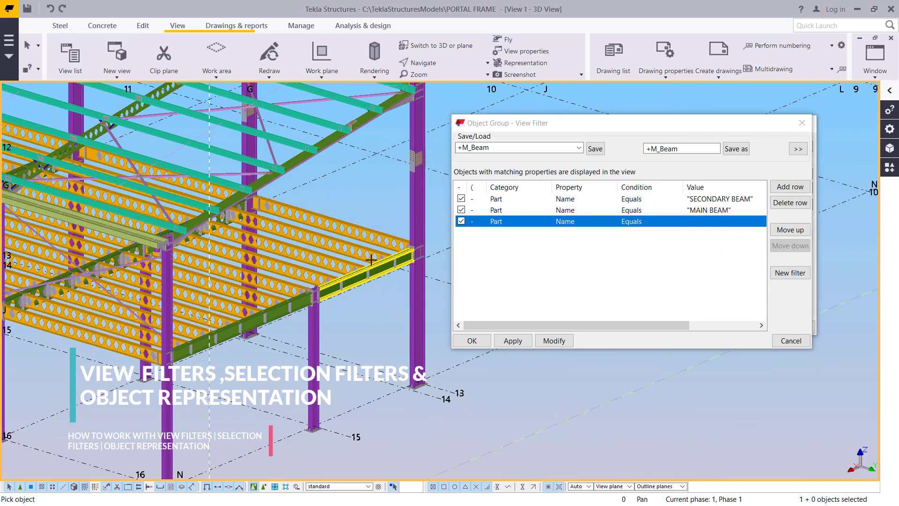
{"action": "scroll", "coordinate": [195, 344], "scroll_direction": "up", "scroll_amount": 6}
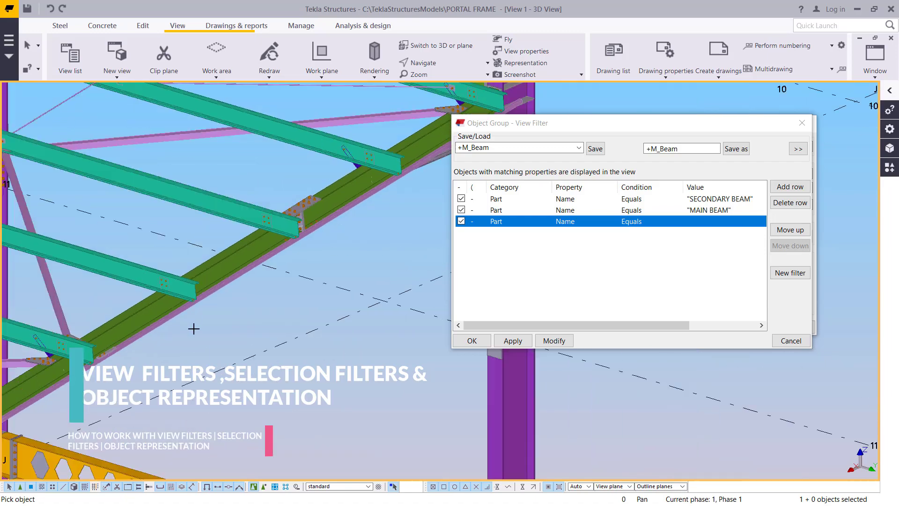
{"action": "middle_click_drag", "start_coordinate": [194, 344], "coordinate": [169, 183]}
{"action": "scroll", "coordinate": [168, 183], "scroll_direction": "up", "scroll_amount": 5}
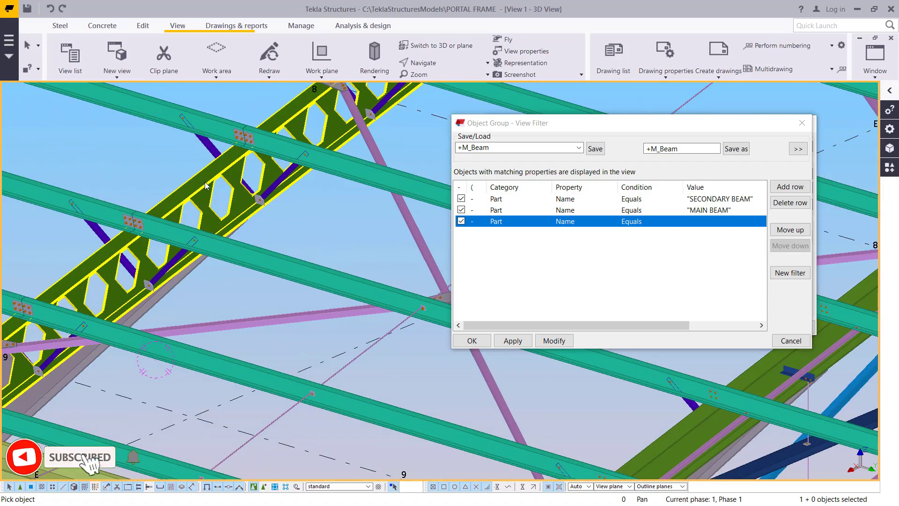
{"action": "left_click", "coordinate": [205, 181]}
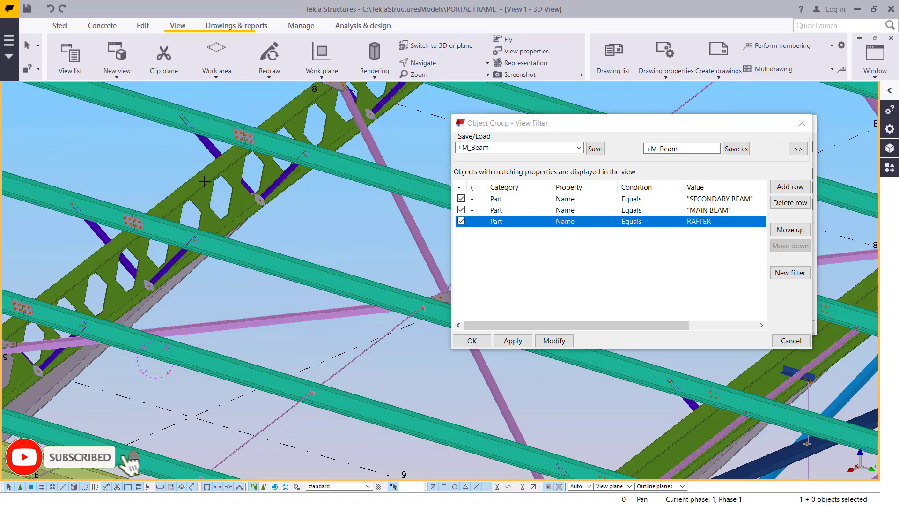
Step: Save the view filter under the name +M_Rafter
{"action": "left_click", "coordinate": [675, 149]}
{"action": "key", "text": "BackSpace"}
{"action": "key", "text": "BackSpace"}
{"action": "key", "text": "BackSpace"}
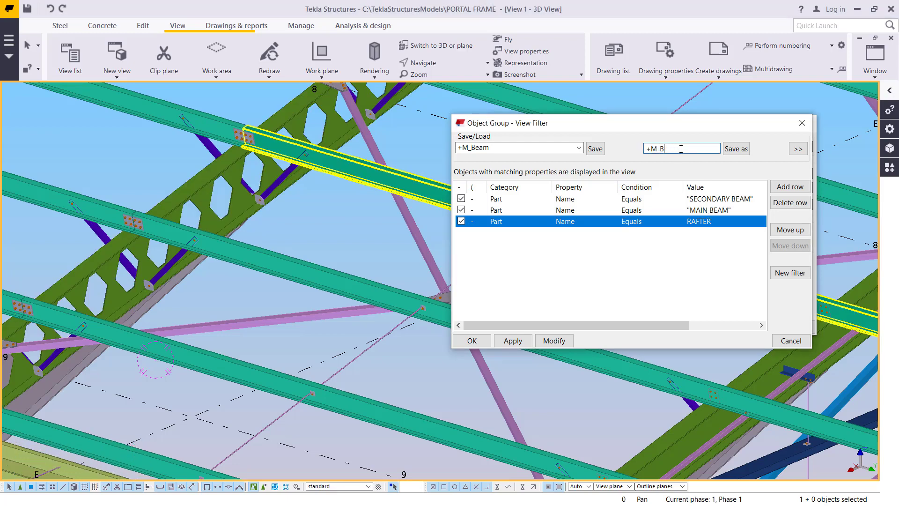
{"action": "type", "text": "Rafter"}
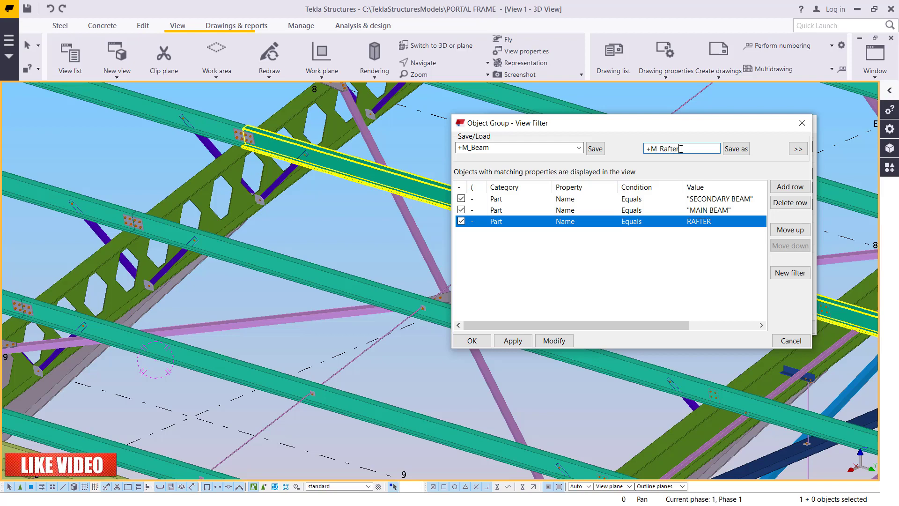
{"action": "left_click", "coordinate": [739, 150]}
Step: Add a fourth filter row with the name RAFTER picked from the lower annex roof's rafter, and save the filter as +M_Rafter annex
{"action": "left_click", "coordinate": [790, 186]}
{"action": "left_click", "coordinate": [711, 233]}
{"action": "left_click", "coordinate": [761, 233]}
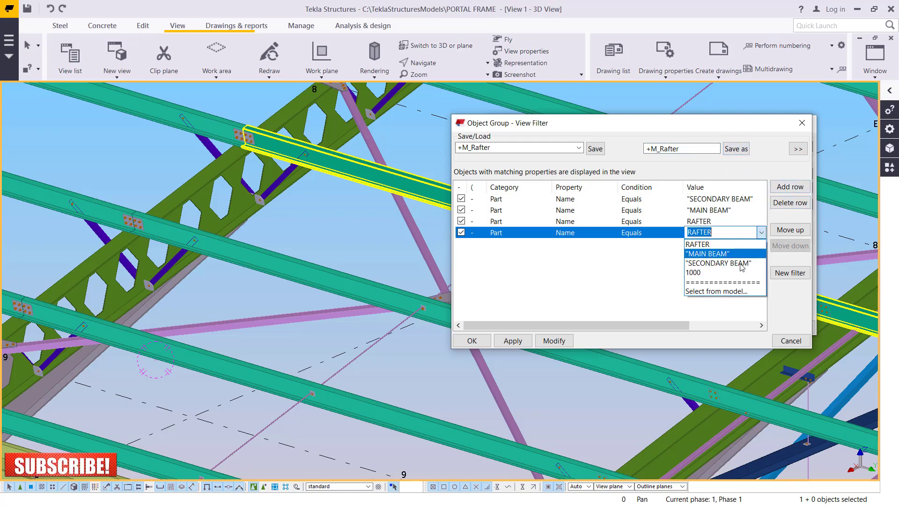
{"action": "left_click", "coordinate": [717, 292]}
{"action": "scroll", "coordinate": [272, 239], "scroll_direction": "down", "scroll_amount": 5}
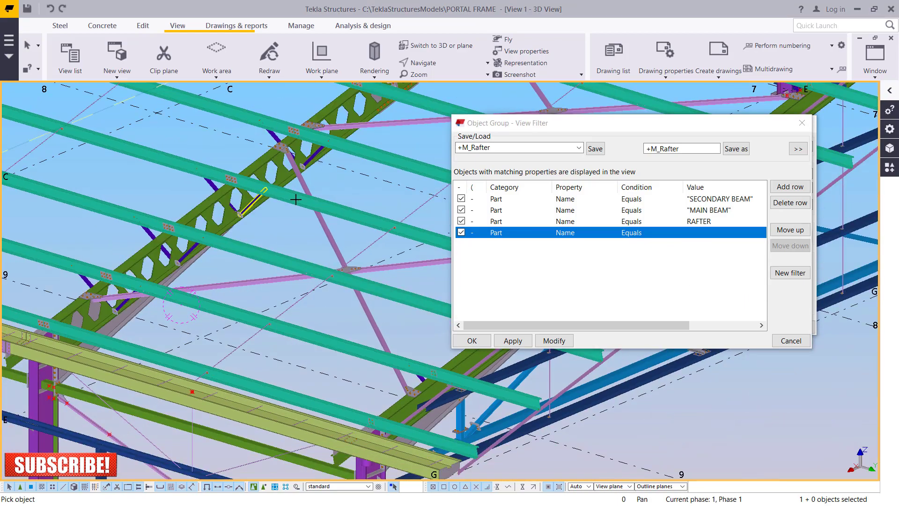
{"action": "middle_click_drag", "start_coordinate": [363, 264], "coordinate": [352, 204]}
{"action": "scroll", "coordinate": [351, 203], "scroll_direction": "up", "scroll_amount": 2}
{"action": "scroll", "coordinate": [225, 336], "scroll_direction": "up", "scroll_amount": 6}
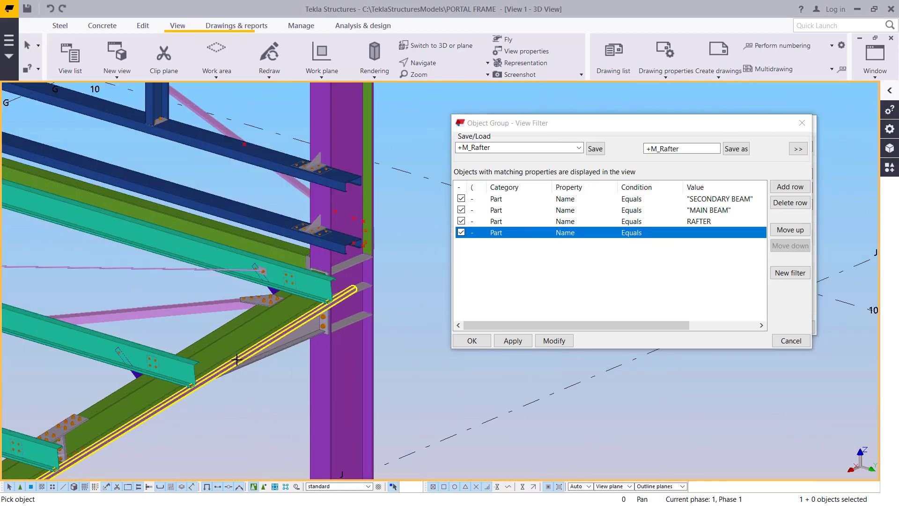
{"action": "left_click", "coordinate": [227, 341]}
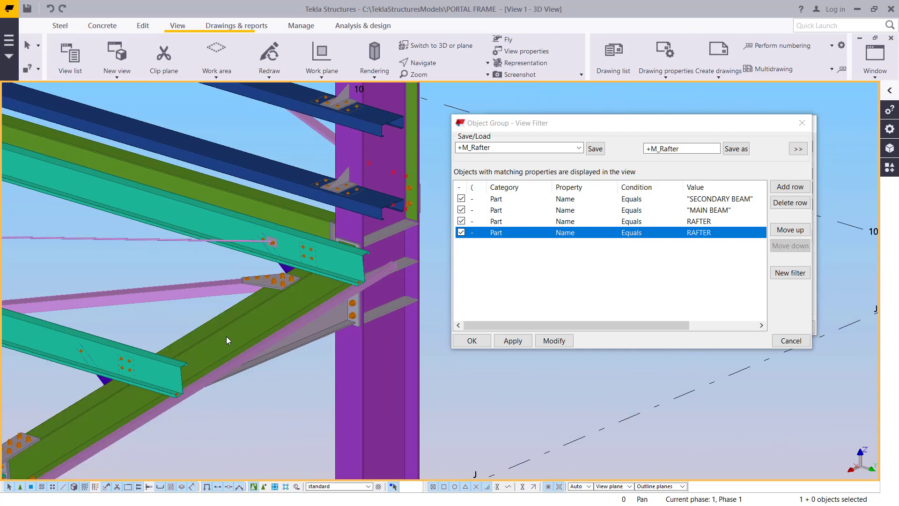
{"action": "left_click", "coordinate": [680, 148]}
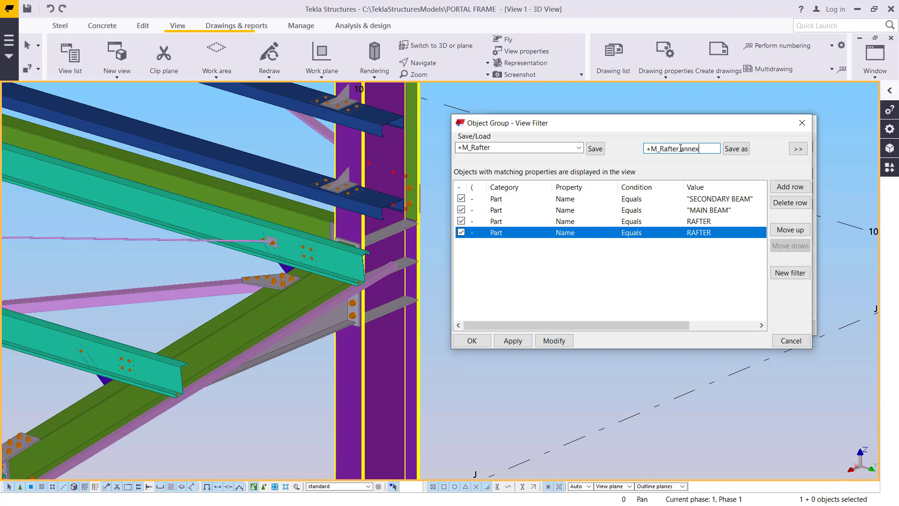
{"action": "left_click", "coordinate": [737, 149]}
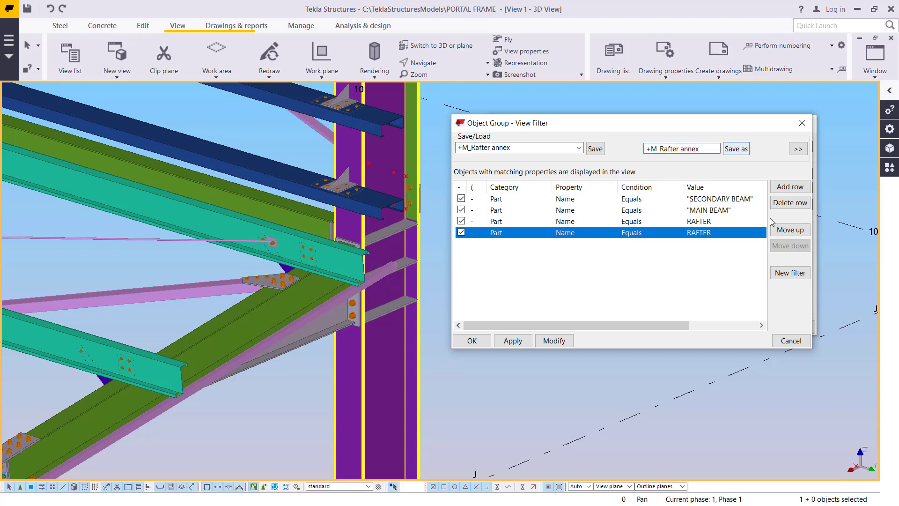
Step: Add a fifth filter row with the name RAFTER picked from the gable rafter, and save the filter as +M_Rafter gable
{"action": "left_click", "coordinate": [790, 187]}
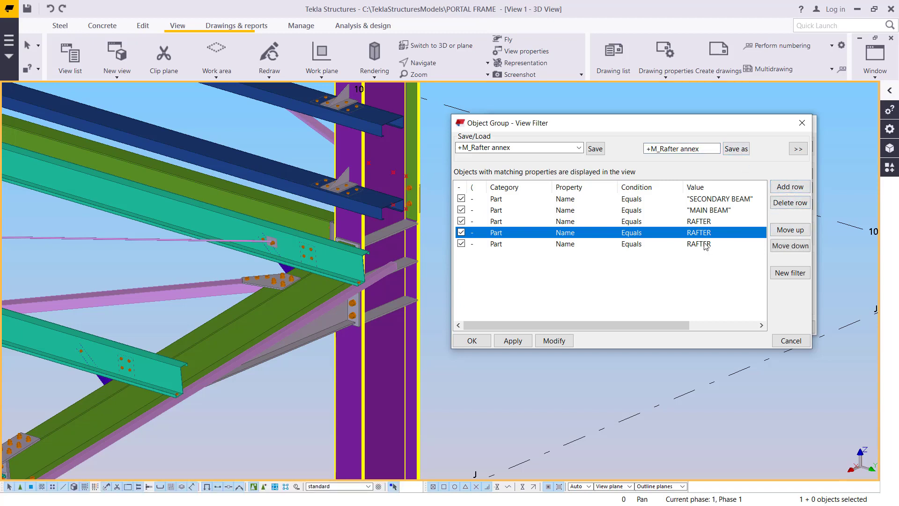
{"action": "left_click", "coordinate": [749, 243]}
{"action": "left_click", "coordinate": [761, 244]}
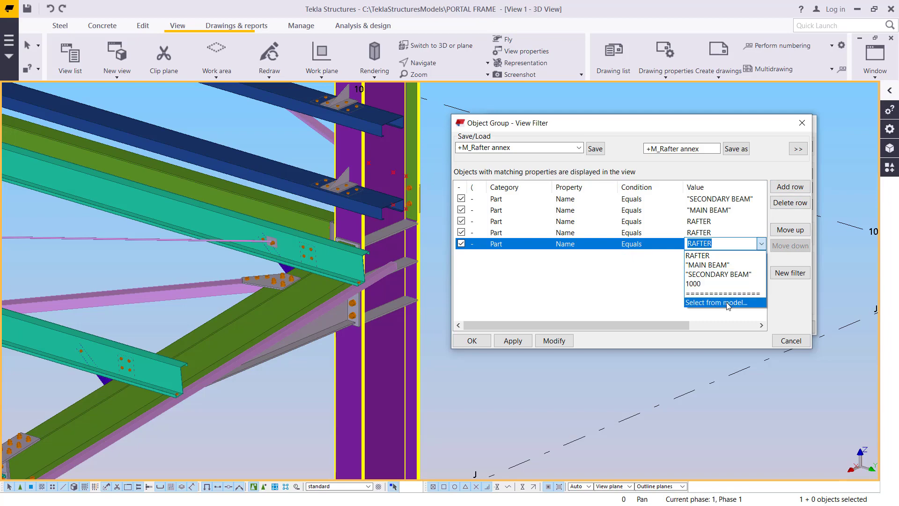
{"action": "left_click", "coordinate": [726, 303]}
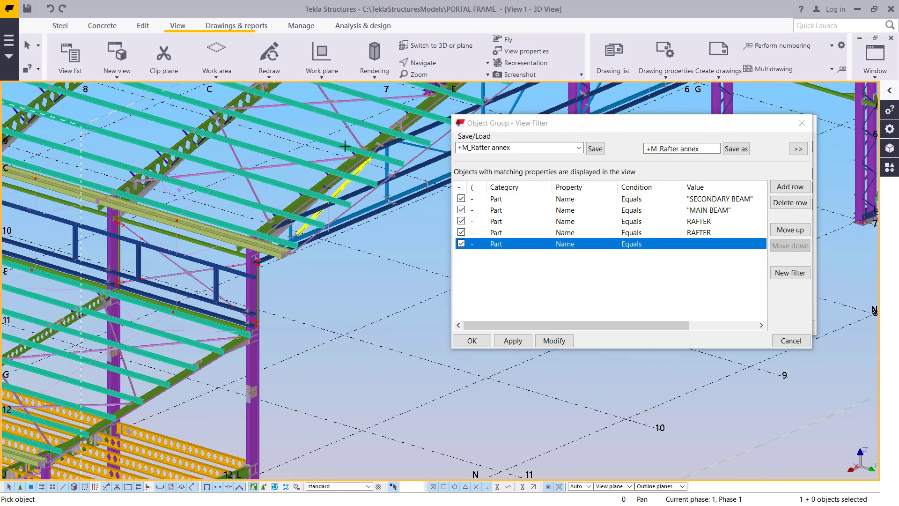
{"action": "scroll", "coordinate": [353, 149], "scroll_direction": "up", "scroll_amount": 5}
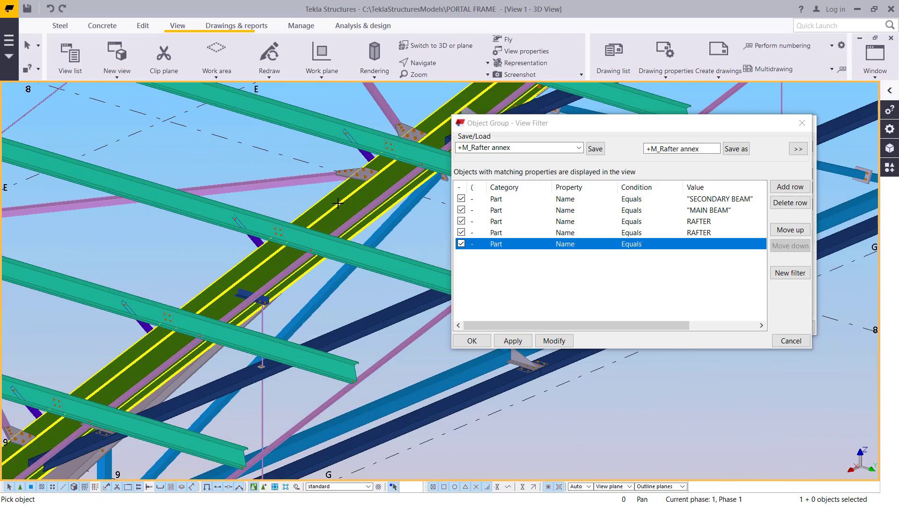
{"action": "left_click", "coordinate": [337, 203]}
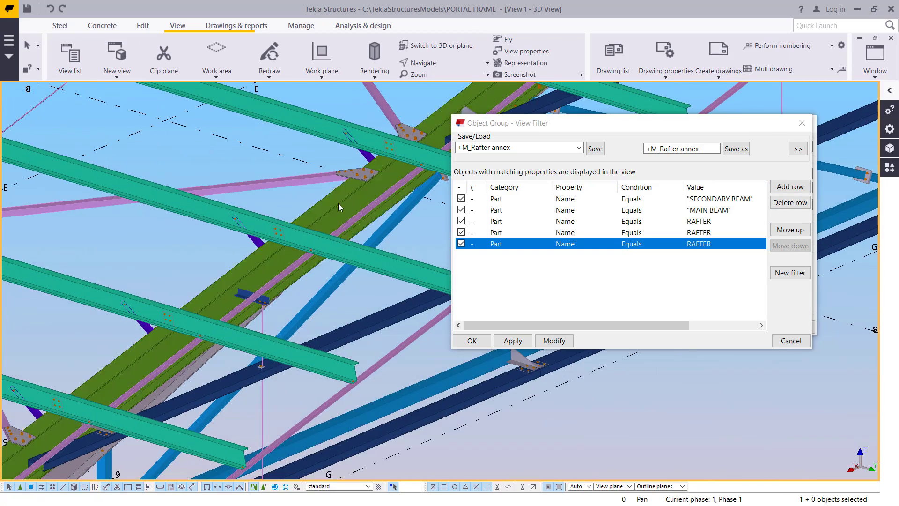
{"action": "left_click", "coordinate": [701, 148]}
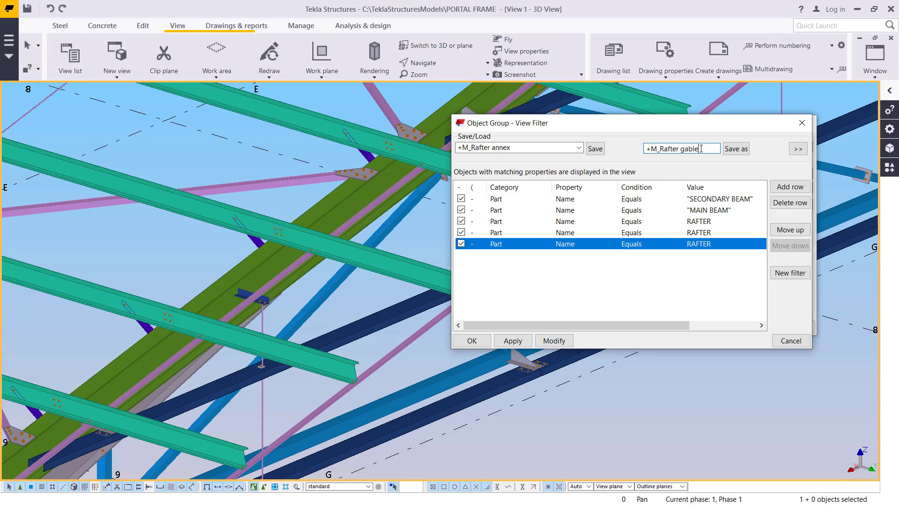
{"action": "left_click", "coordinate": [737, 149]}
Step: Add a sixth filter row and fill its value with the name PURLIN by picking a teal roof purlin from the model
{"action": "left_click", "coordinate": [790, 187]}
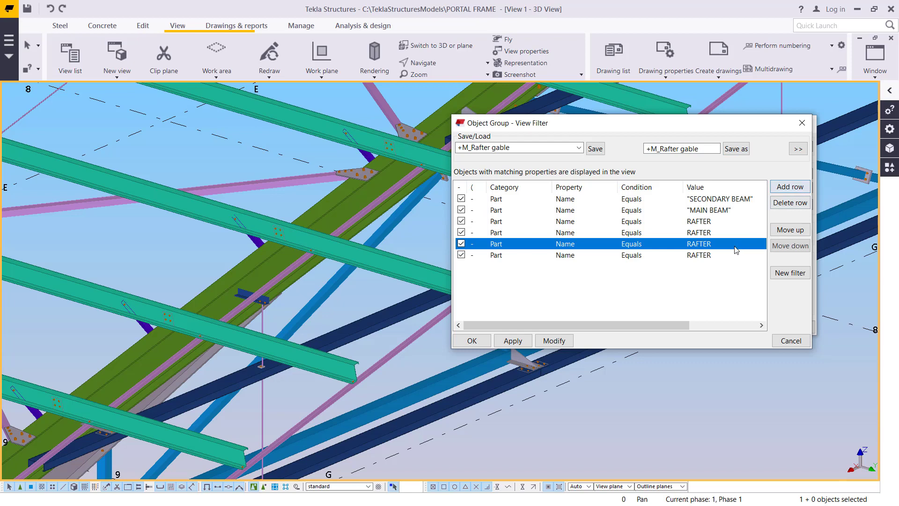
{"action": "left_click", "coordinate": [712, 256]}
{"action": "left_click", "coordinate": [763, 256]}
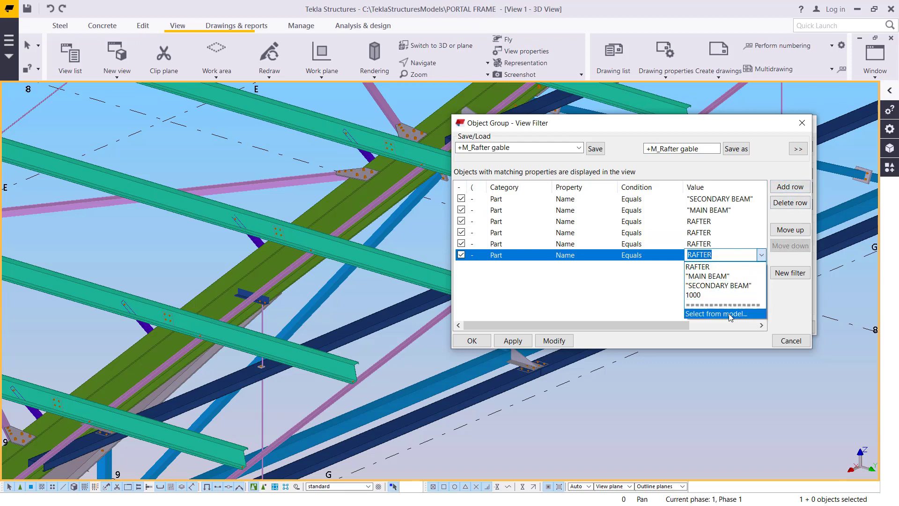
{"action": "left_click", "coordinate": [721, 316]}
{"action": "middle_click_drag", "start_coordinate": [360, 300], "coordinate": [291, 228], "text": "ctrl"}
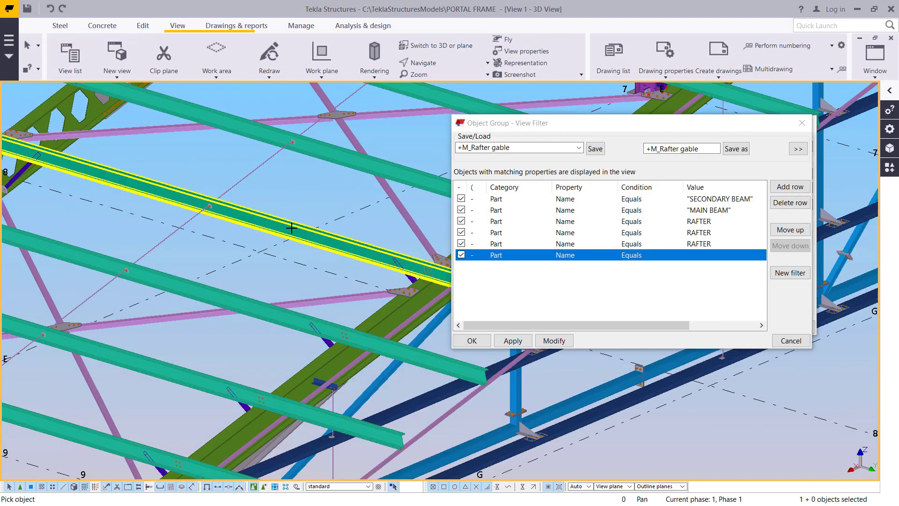
{"action": "left_click", "coordinate": [269, 224]}
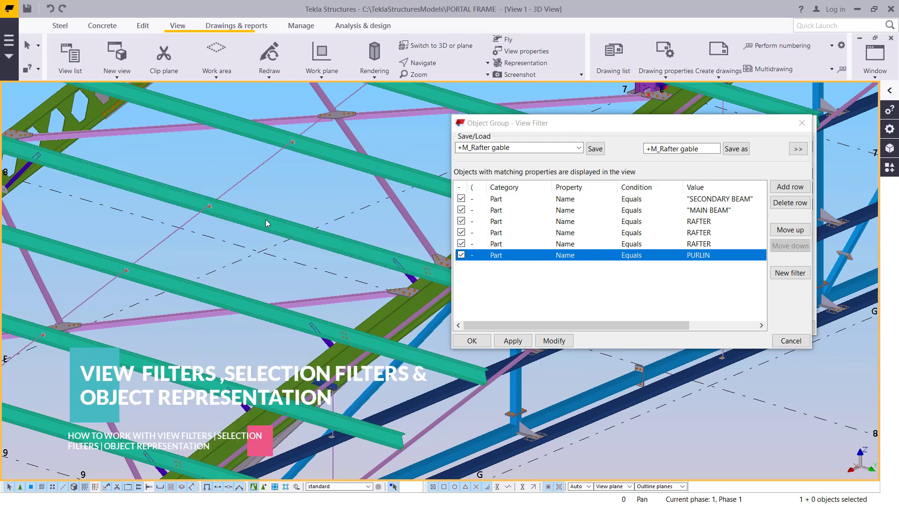
Step: Save the view filter with the purlin row under the name +Purlin02
{"action": "left_click", "coordinate": [701, 149]}
{"action": "left_click_drag", "start_coordinate": [701, 149], "coordinate": [653, 148]}
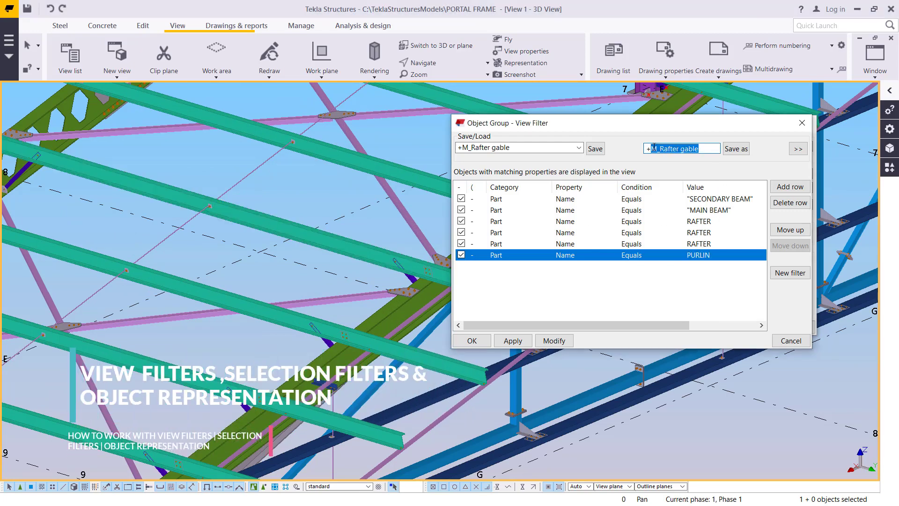
{"action": "left_click", "coordinate": [661, 148]}
{"action": "left_click_drag", "start_coordinate": [705, 149], "coordinate": [653, 150]}
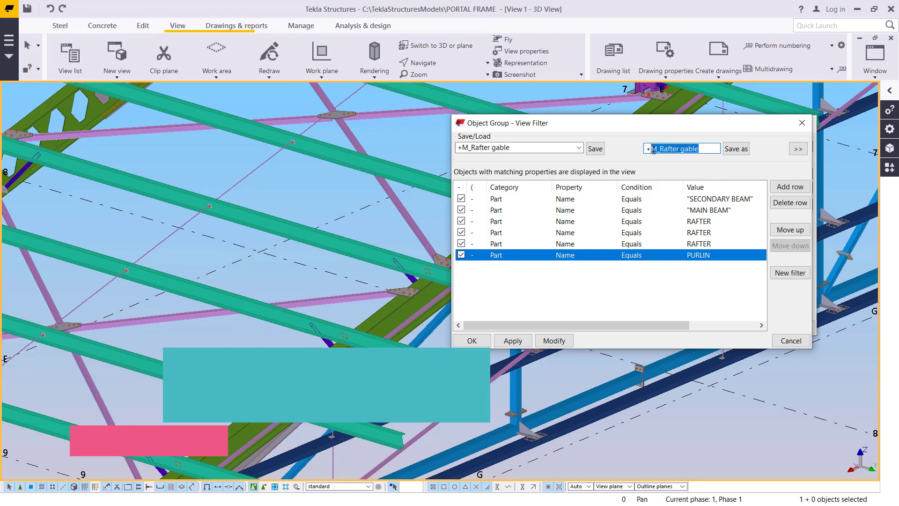
{"action": "type", "text": "F"}
{"action": "type", "text": "url"}
{"action": "type", "text": "in02"}
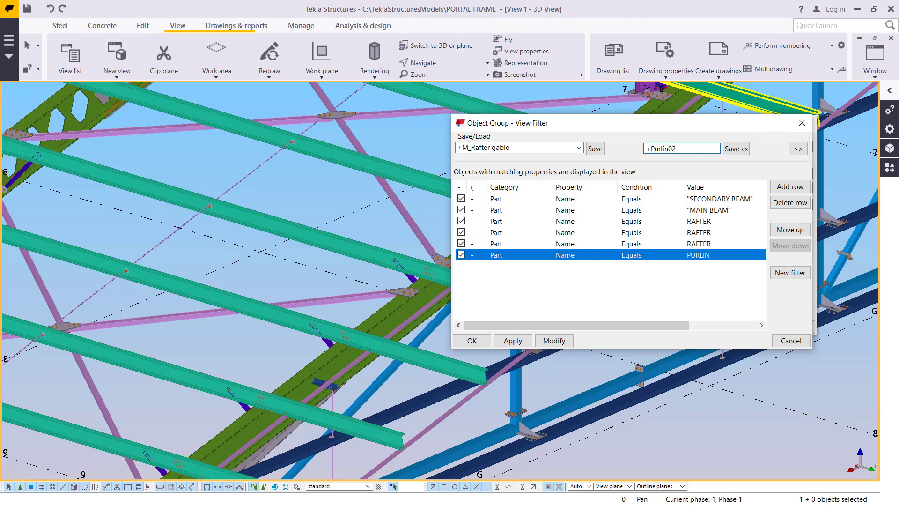
{"action": "left_click", "coordinate": [738, 152]}
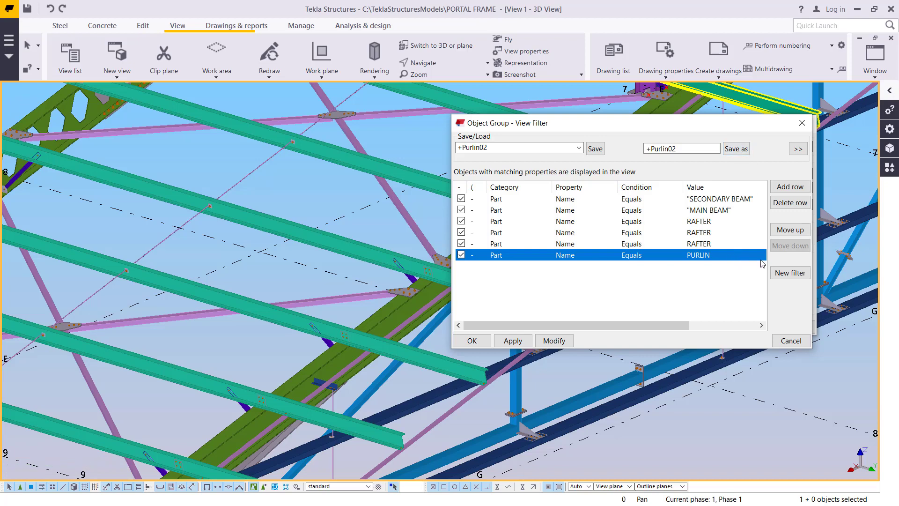
{"action": "left_click", "coordinate": [736, 149]}
Step: Add a seventh filter row and fill its value with the name "ROOF BRACE" by picking a purple diagonal roof brace from the model
{"action": "left_click", "coordinate": [791, 187]}
{"action": "left_click", "coordinate": [709, 266]}
{"action": "left_click", "coordinate": [761, 267]}
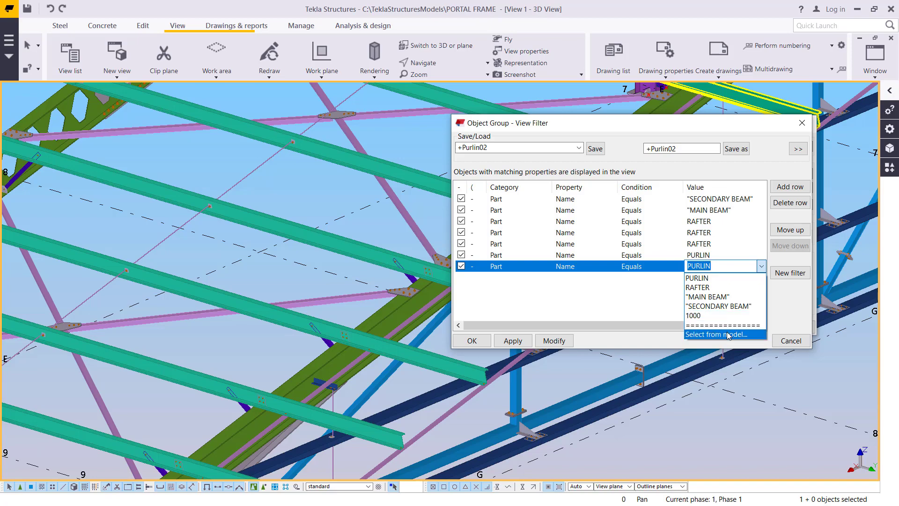
{"action": "left_click", "coordinate": [727, 335]}
{"action": "scroll", "coordinate": [321, 257], "scroll_direction": "down", "scroll_amount": 3}
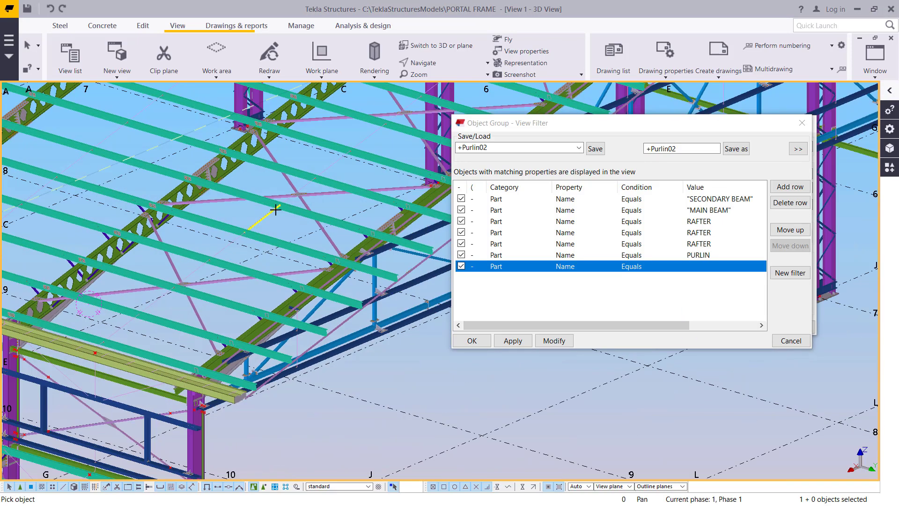
{"action": "scroll", "coordinate": [318, 197], "scroll_direction": "up", "scroll_amount": 3}
{"action": "scroll", "coordinate": [319, 197], "scroll_direction": "up", "scroll_amount": 6}
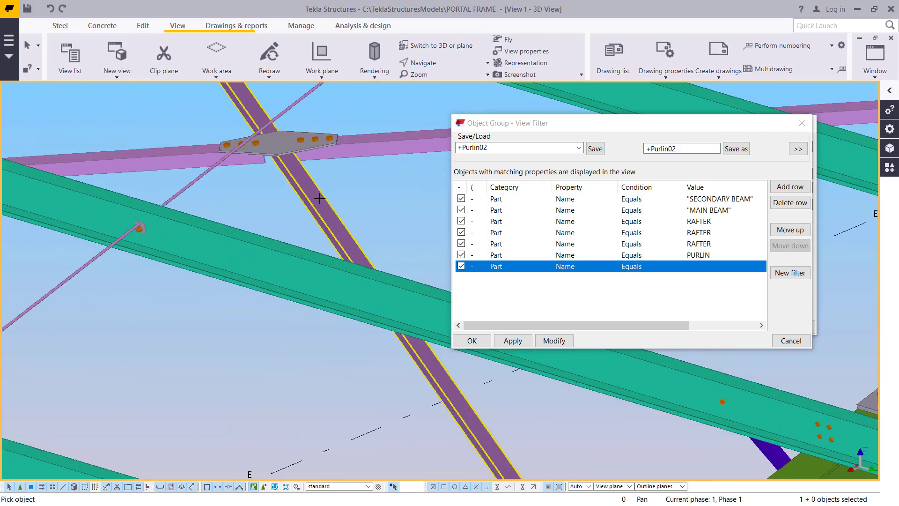
{"action": "left_click", "coordinate": [319, 199]}
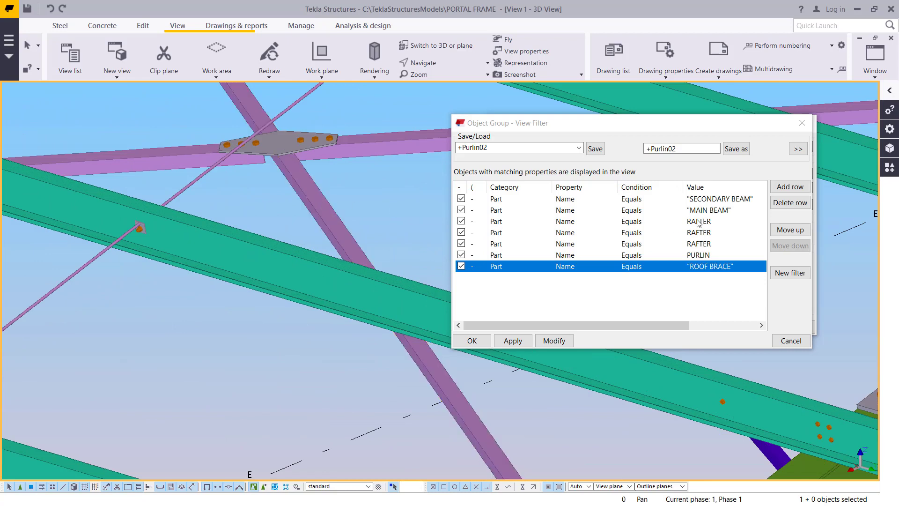
Step: Save the view filter with the roof brace row under the name +R_ Brace
{"action": "left_click_drag", "start_coordinate": [686, 149], "coordinate": [655, 149]}
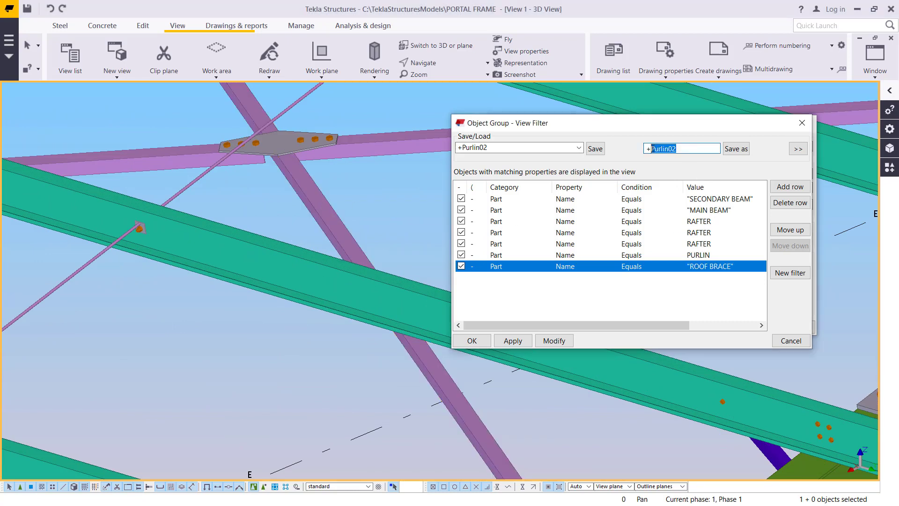
{"action": "type", "text": "R_ Brace"}
{"action": "left_click", "coordinate": [736, 149]}
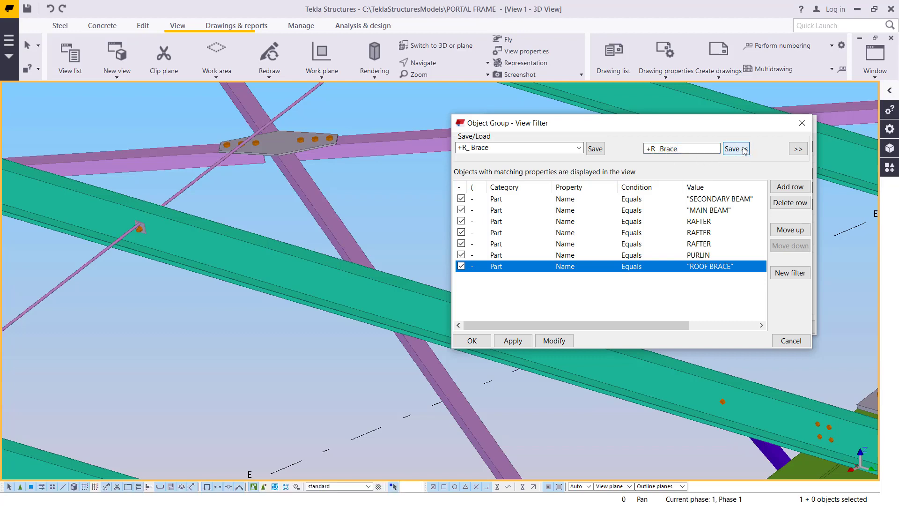
Step: Add an eighth filter row and fill its value with the name ANTISAGROD by picking a thin rod between two roof purlins
{"action": "left_click", "coordinate": [789, 187]}
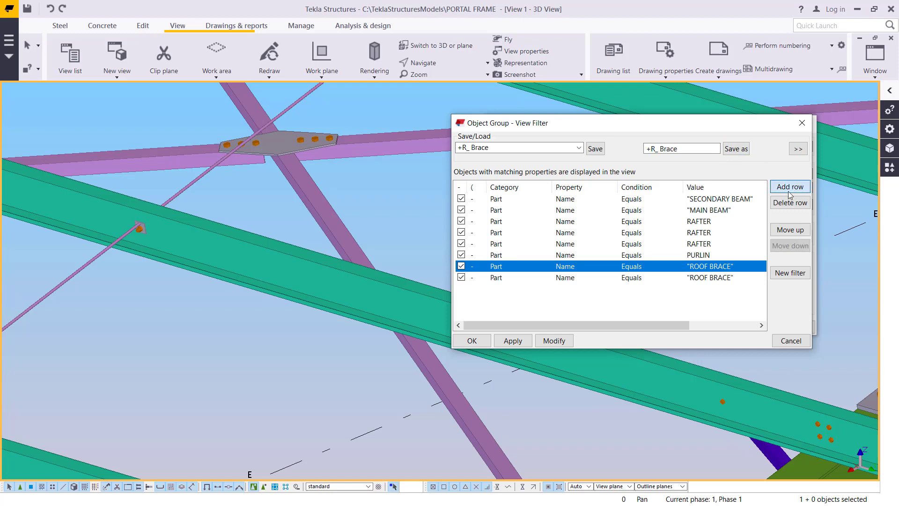
{"action": "left_click", "coordinate": [735, 277]}
{"action": "left_click", "coordinate": [761, 277]}
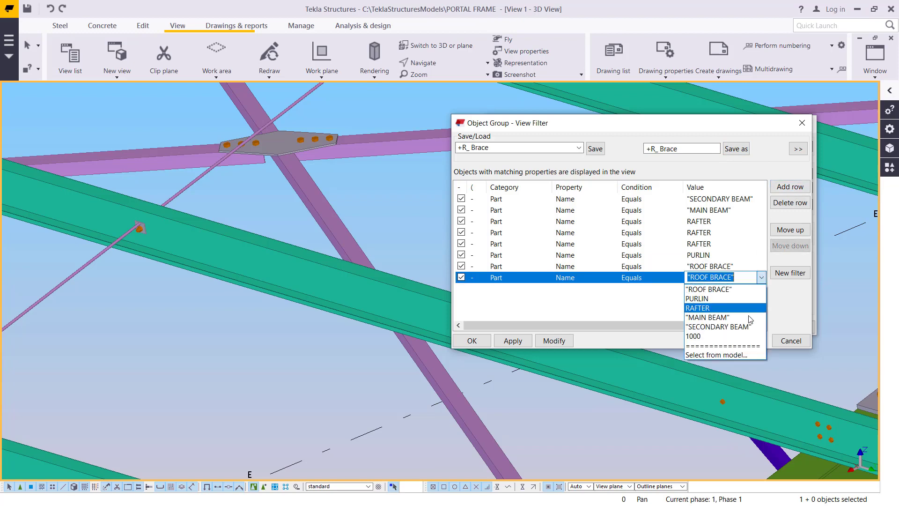
{"action": "left_click", "coordinate": [720, 355]}
{"action": "scroll", "coordinate": [364, 243], "scroll_direction": "down", "scroll_amount": 6}
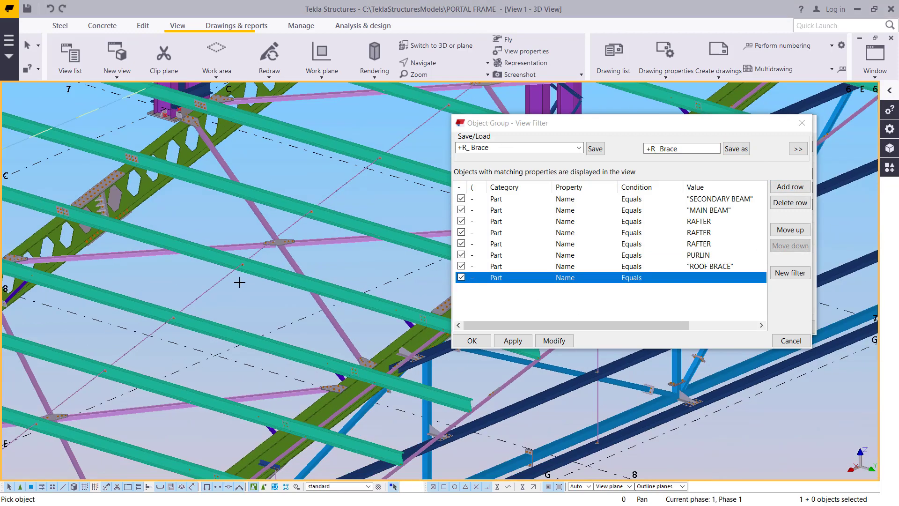
{"action": "scroll", "coordinate": [271, 253], "scroll_direction": "up", "scroll_amount": 6}
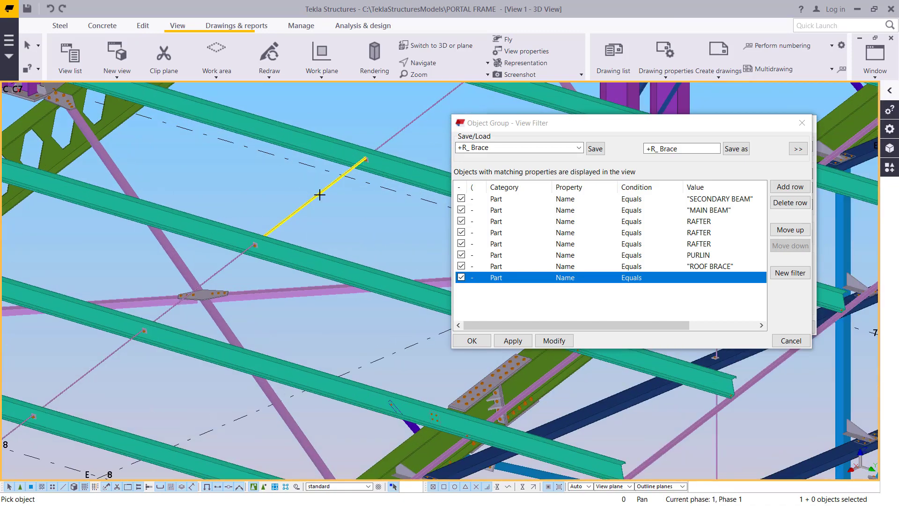
{"action": "left_click", "coordinate": [319, 194]}
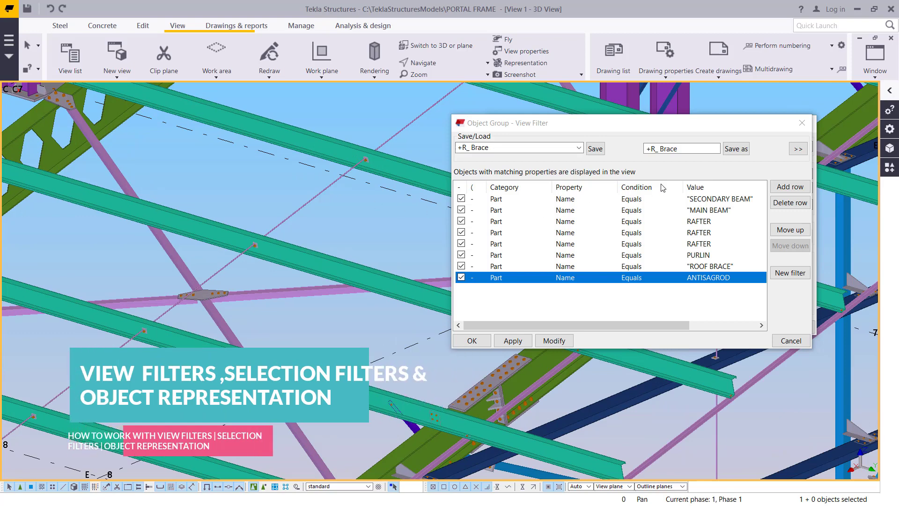
Step: Save the view filter with the anti-sag rod row under the name +anti sag rods01
{"action": "left_click_drag", "start_coordinate": [678, 149], "coordinate": [652, 150]}
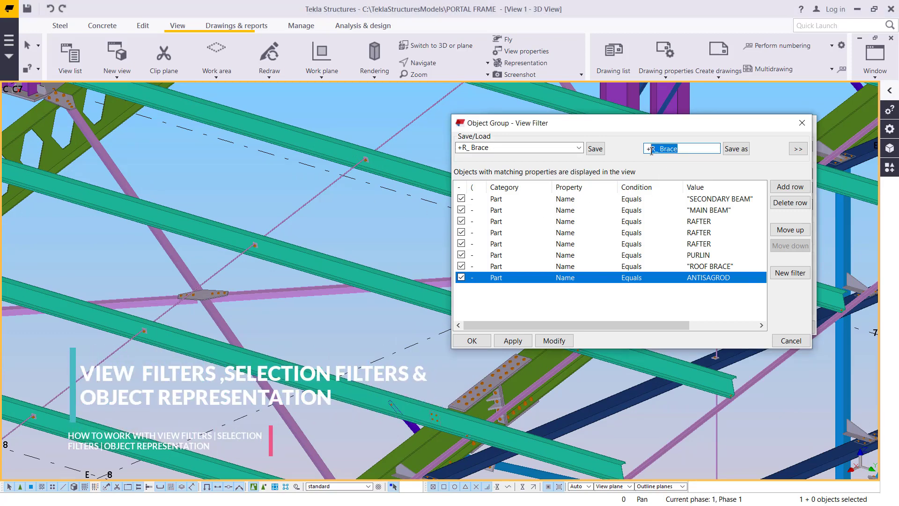
{"action": "type", "text": "anti sag "}
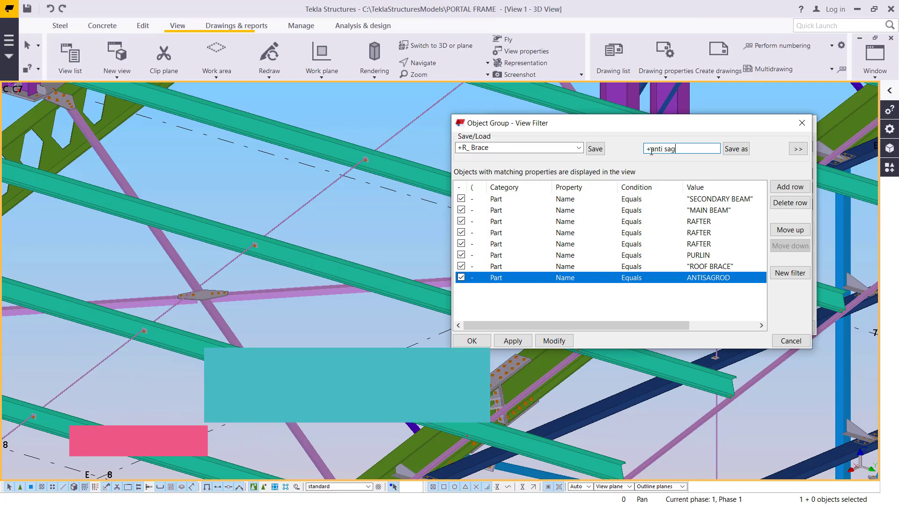
{"action": "type", "text": "ro"}
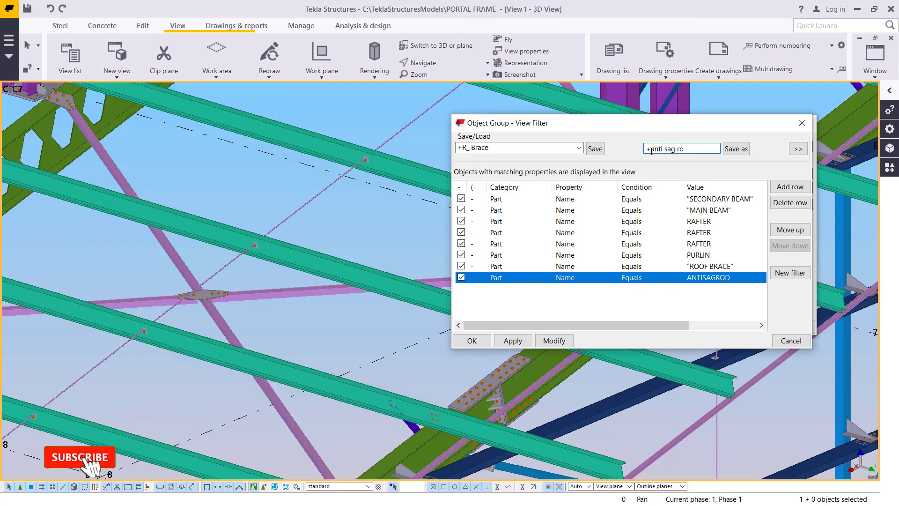
{"action": "type", "text": "ds01"}
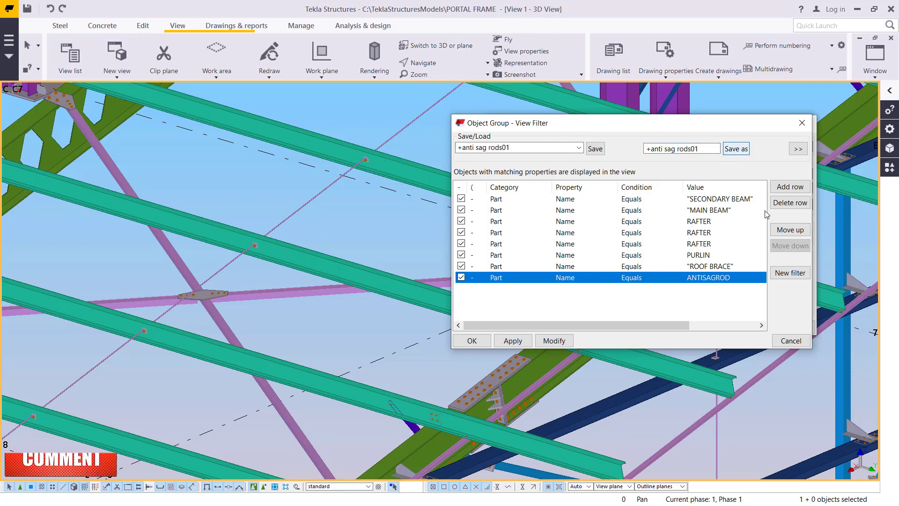
Step: Add a ninth filter row and fill its value with the name COLUMN by picking a purple column of the lower annex
{"action": "left_click", "coordinate": [790, 186]}
{"action": "left_click", "coordinate": [734, 289]}
{"action": "left_click", "coordinate": [733, 290]}
{"action": "left_click", "coordinate": [734, 289]}
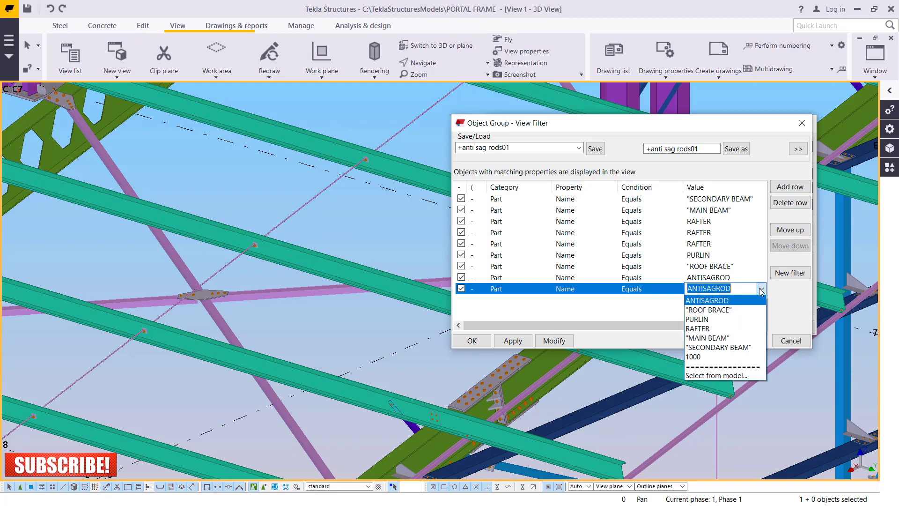
{"action": "left_click", "coordinate": [717, 375]}
{"action": "scroll", "coordinate": [284, 189], "scroll_direction": "down", "scroll_amount": 10}
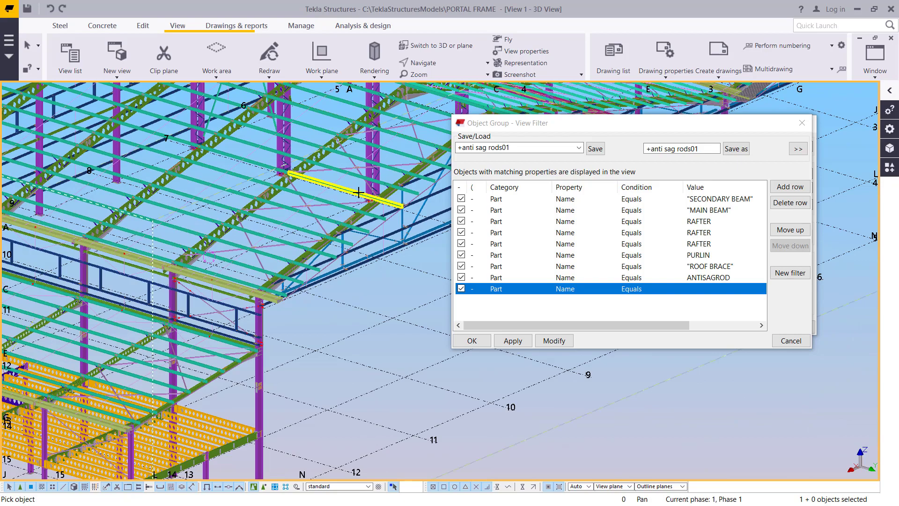
{"action": "scroll", "coordinate": [114, 347], "scroll_direction": "up", "scroll_amount": 5}
{"action": "scroll", "coordinate": [114, 347], "scroll_direction": "up", "scroll_amount": 4}
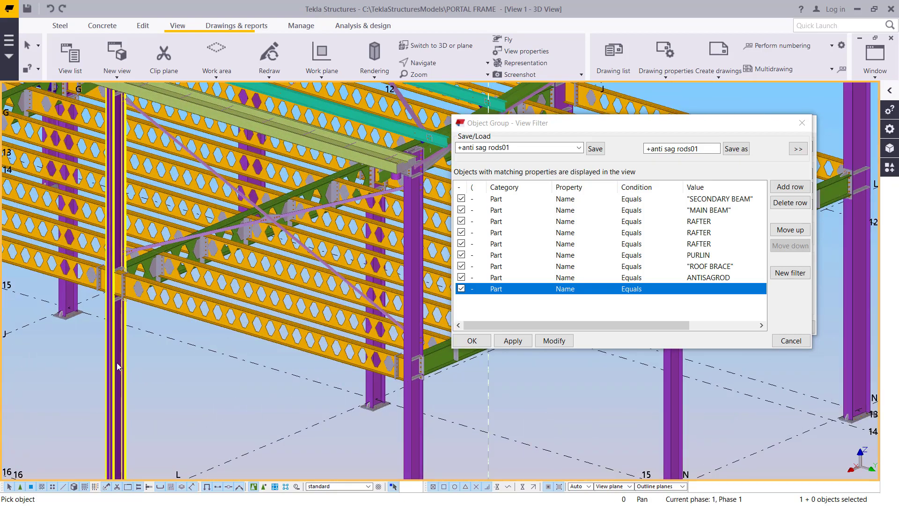
{"action": "left_click", "coordinate": [117, 361]}
Step: Save the view filter with the column row under the name +Colmn02
{"action": "left_click_drag", "start_coordinate": [699, 149], "coordinate": [661, 149]}
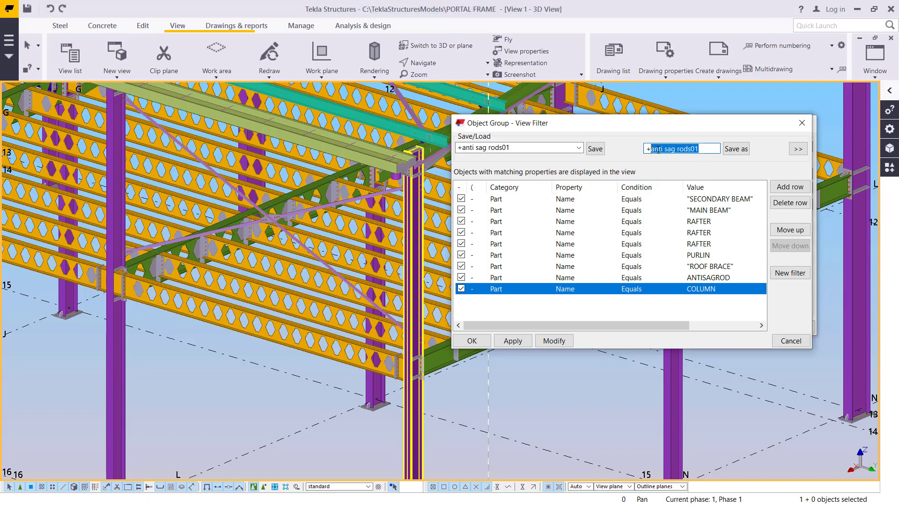
{"action": "type", "text": "Colmn02"}
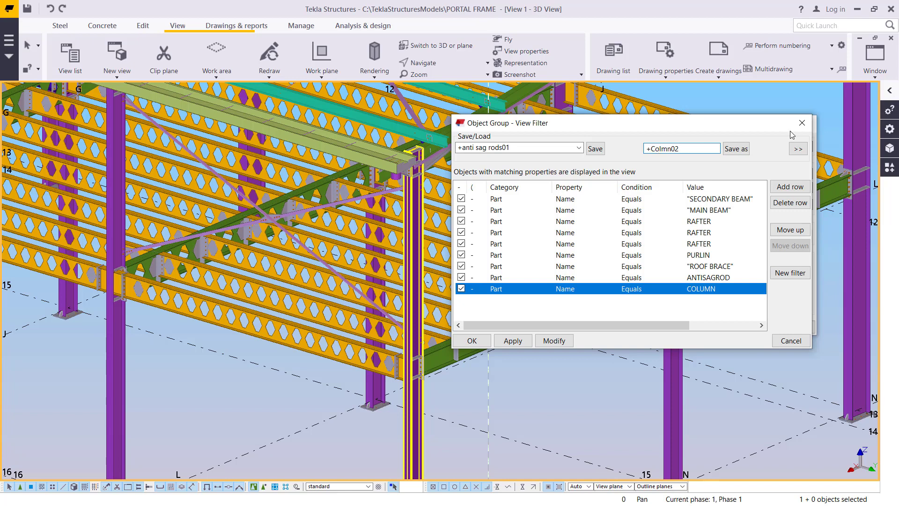
{"action": "left_click", "coordinate": [735, 149]}
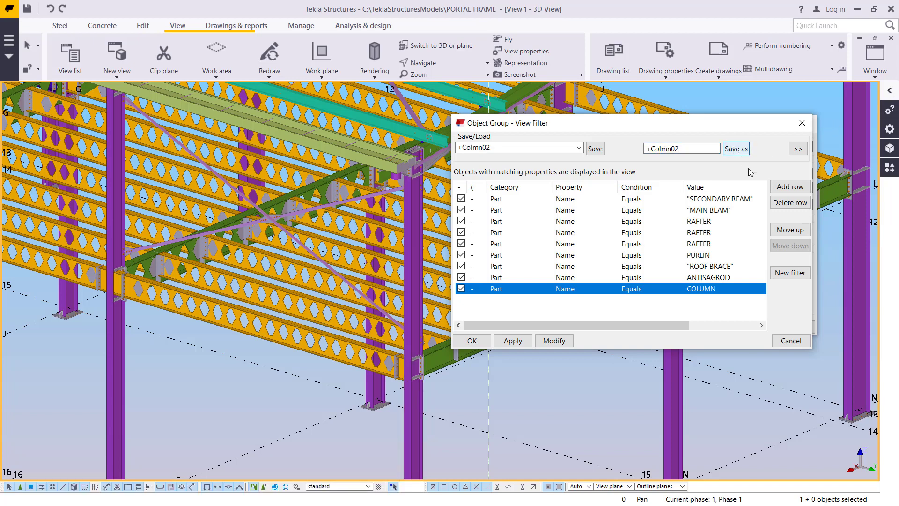
Step: Add a tenth filter row and fill its value with the name BASEPLATE by picking the base plate under a twin lattice column
{"action": "left_click", "coordinate": [790, 186]}
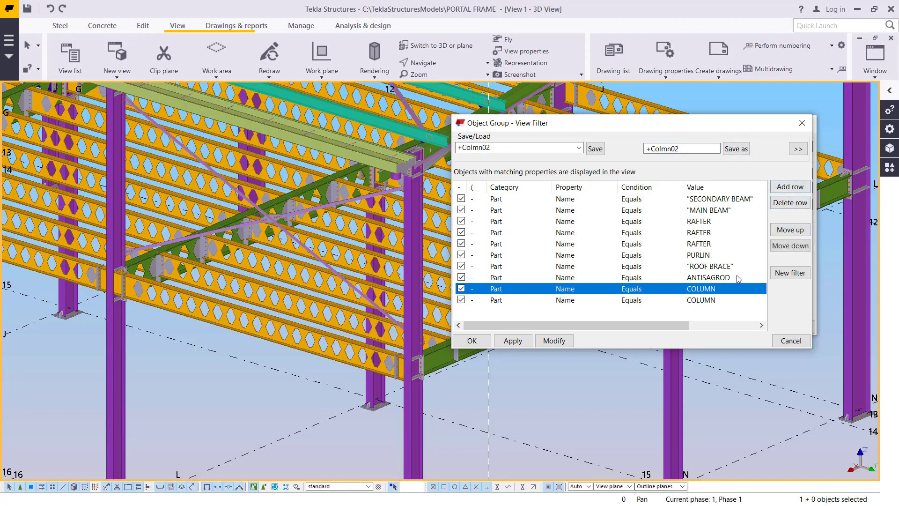
{"action": "left_click", "coordinate": [704, 300]}
{"action": "left_click", "coordinate": [761, 300]}
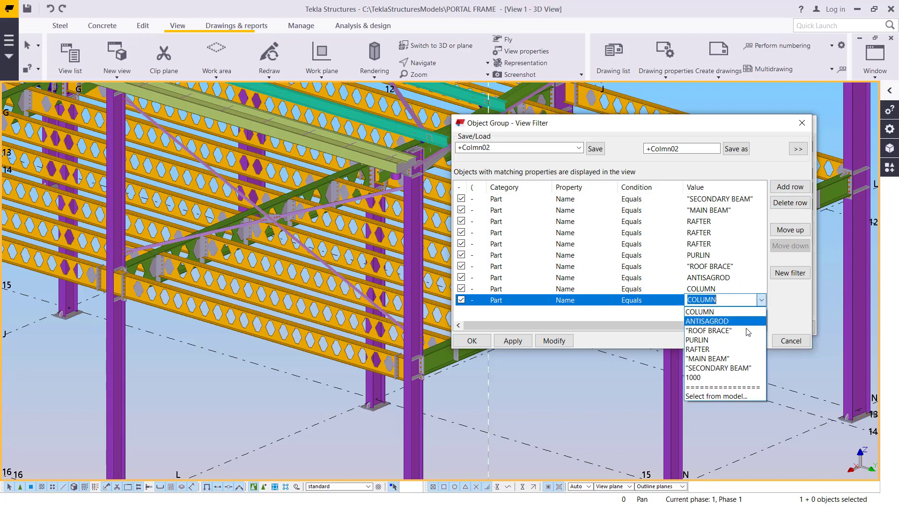
{"action": "left_click", "coordinate": [728, 396]}
{"action": "scroll", "coordinate": [211, 297], "scroll_direction": "down", "scroll_amount": 5}
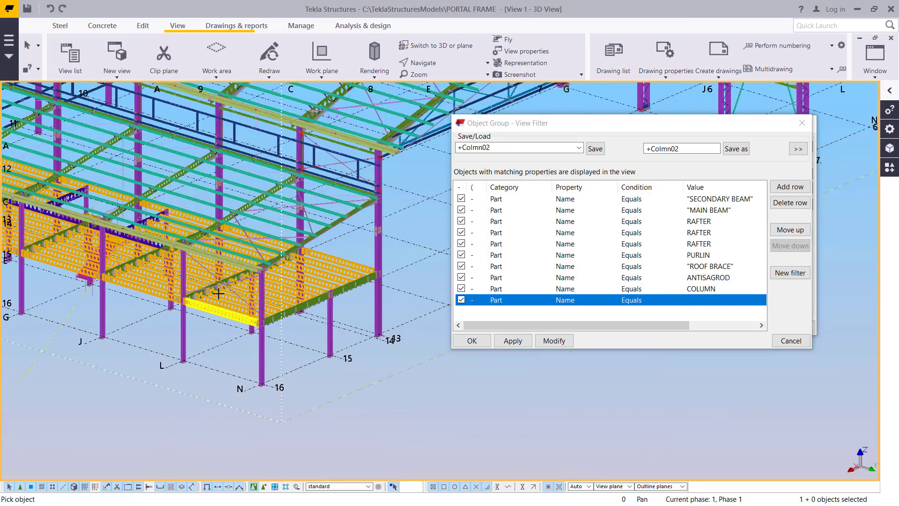
{"action": "middle_click_drag", "start_coordinate": [288, 176], "coordinate": [168, 322]}
{"action": "scroll", "coordinate": [168, 321], "scroll_direction": "down", "scroll_amount": 5}
{"action": "scroll", "coordinate": [179, 317], "scroll_direction": "up", "scroll_amount": 3}
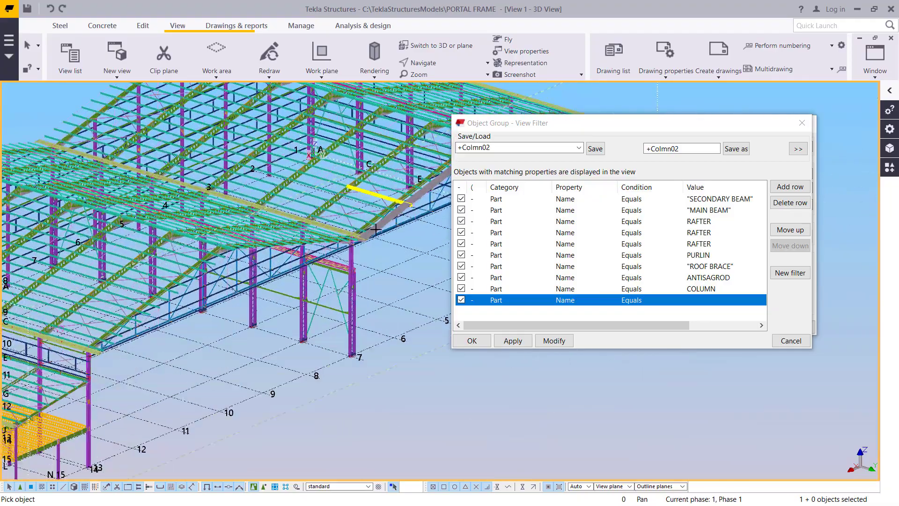
{"action": "scroll", "coordinate": [179, 317], "scroll_direction": "up", "scroll_amount": 8}
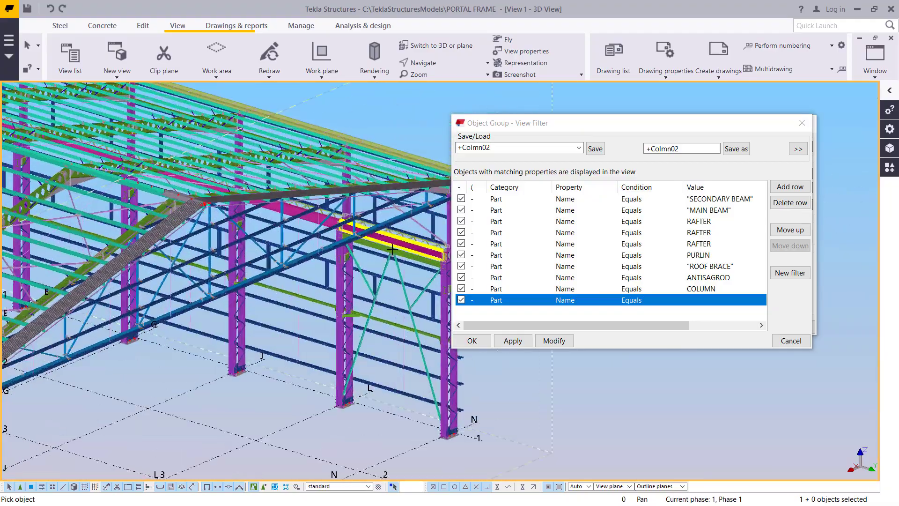
{"action": "scroll", "coordinate": [332, 334], "scroll_direction": "up", "scroll_amount": 6}
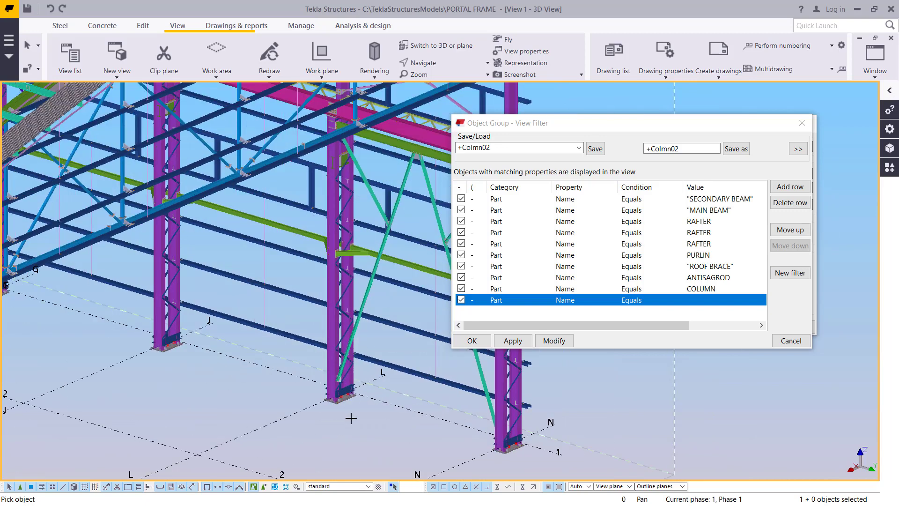
{"action": "scroll", "coordinate": [338, 375], "scroll_direction": "up", "scroll_amount": 5}
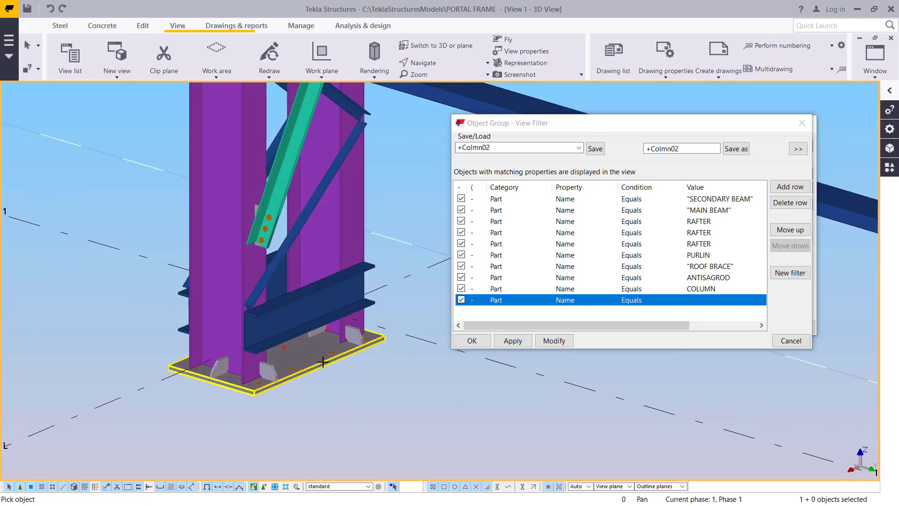
{"action": "left_click", "coordinate": [323, 366]}
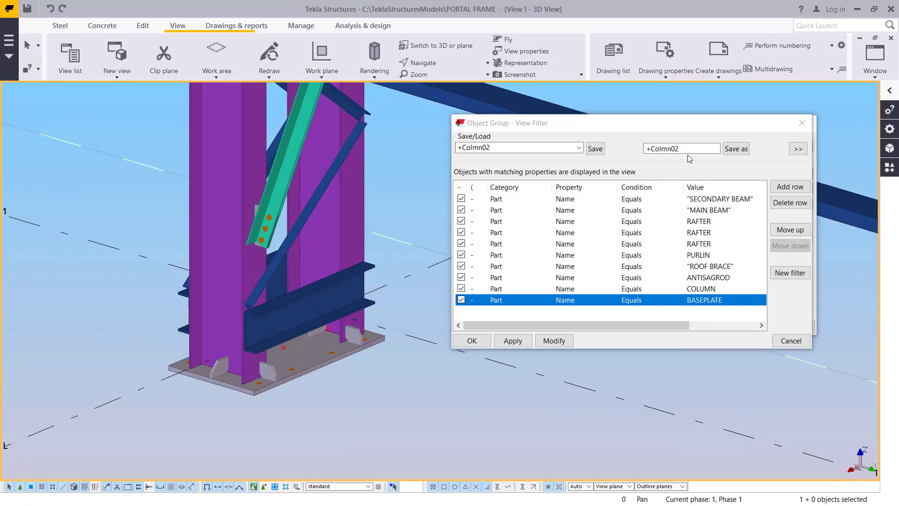
Step: Save the view filter with the base plate row under the name +B_Plates01 and close the filter settings
{"action": "left_click_drag", "start_coordinate": [687, 149], "coordinate": [661, 149]}
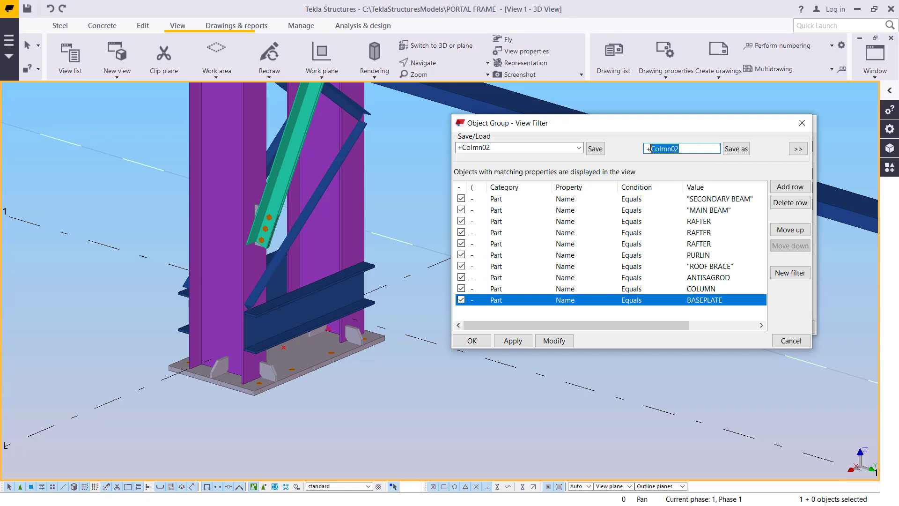
{"action": "type", "text": "B"}
{"action": "type", "text": "_"}
{"action": "type", "text": "PAL"}
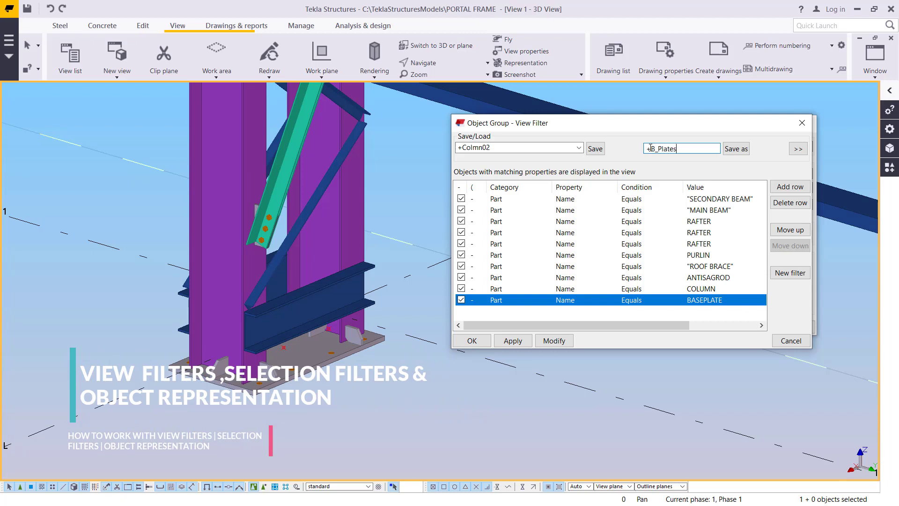
{"action": "type", "text": "01"}
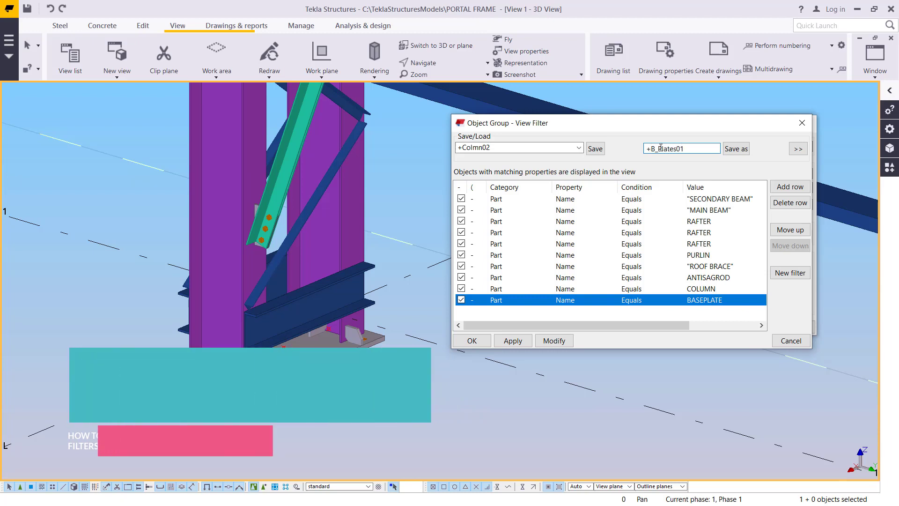
{"action": "left_click", "coordinate": [736, 148]}
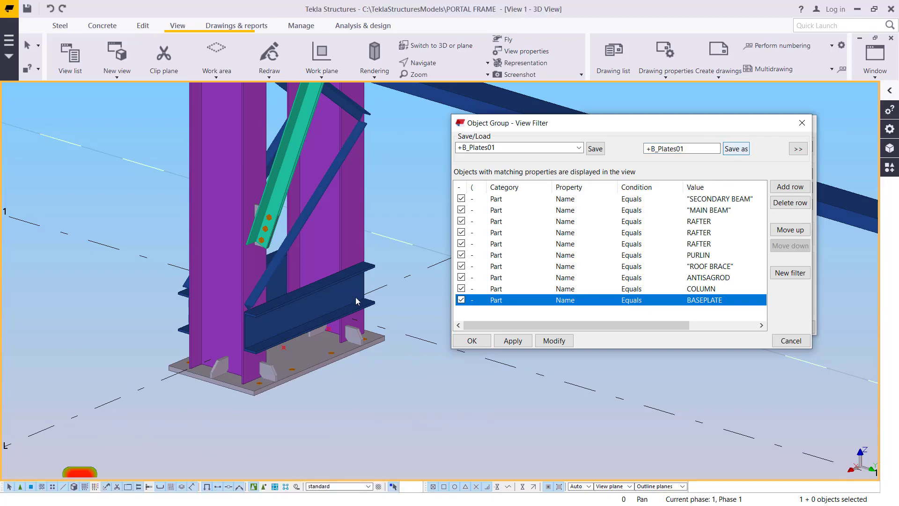
{"action": "scroll", "coordinate": [304, 193], "scroll_direction": "down", "scroll_amount": 5}
{"action": "scroll", "coordinate": [340, 180], "scroll_direction": "down", "scroll_amount": 3}
{"action": "scroll", "coordinate": [78, 344], "scroll_direction": "up", "scroll_amount": 5}
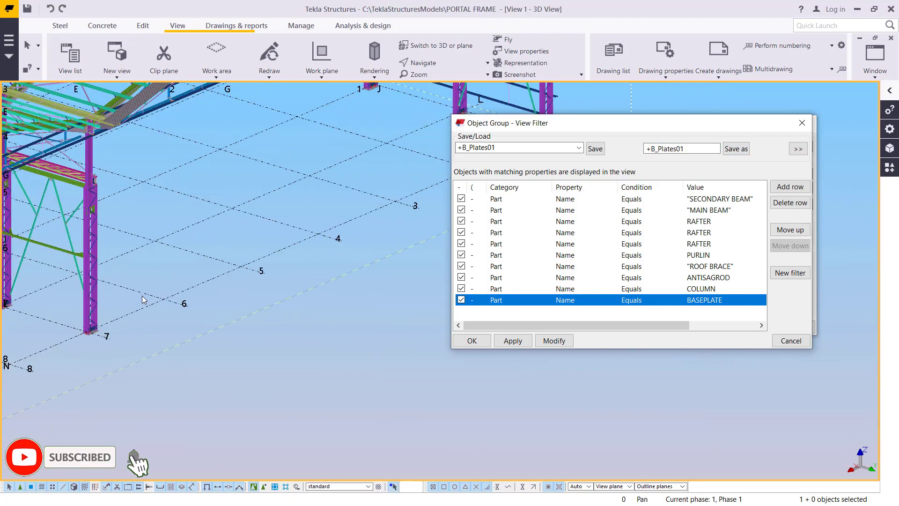
{"action": "scroll", "coordinate": [77, 339], "scroll_direction": "down", "scroll_amount": 5}
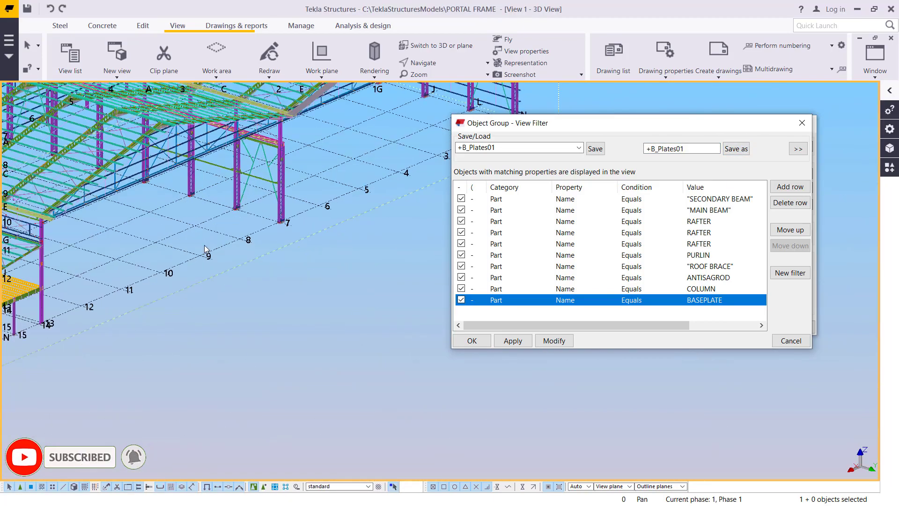
{"action": "scroll", "coordinate": [40, 326], "scroll_direction": "up", "scroll_amount": 3}
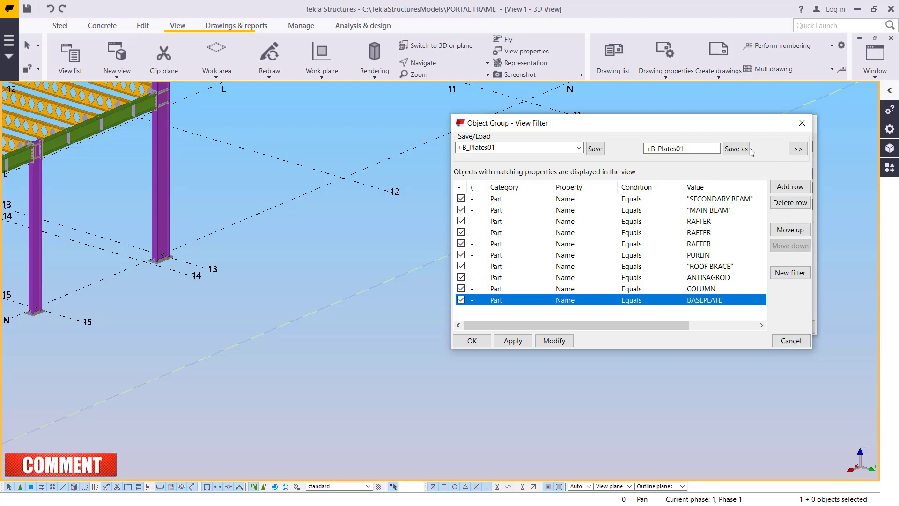
{"action": "left_click", "coordinate": [792, 341]}
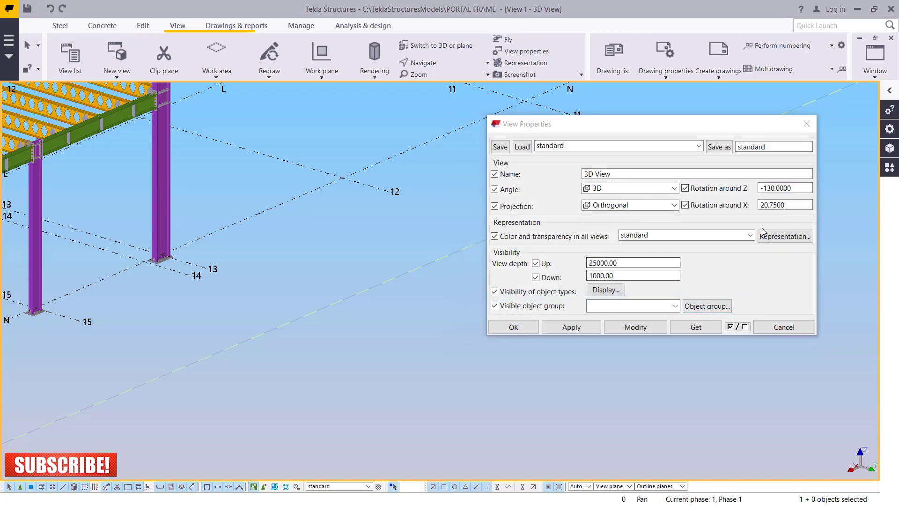
Step: Look through the color and transparency settings available for all views in the 3D view's properties
{"action": "left_click", "coordinate": [750, 237]}
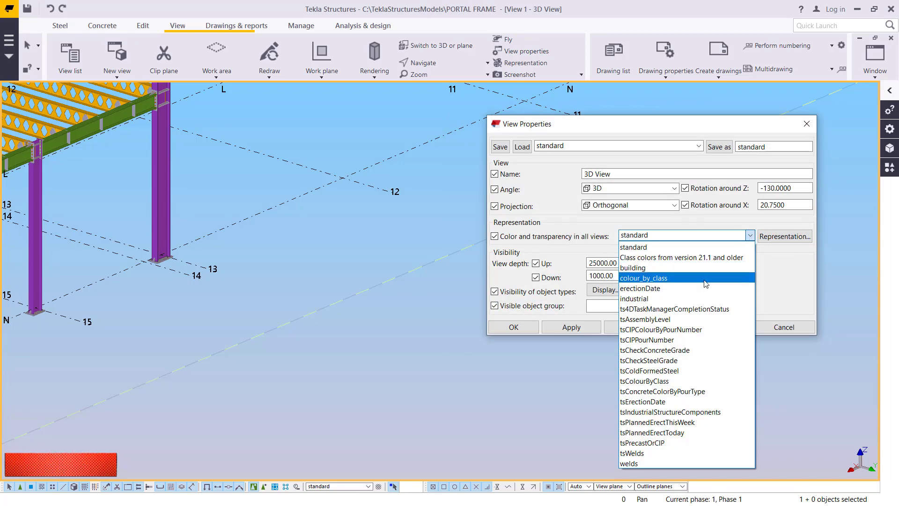
{"action": "left_click", "coordinate": [831, 359]}
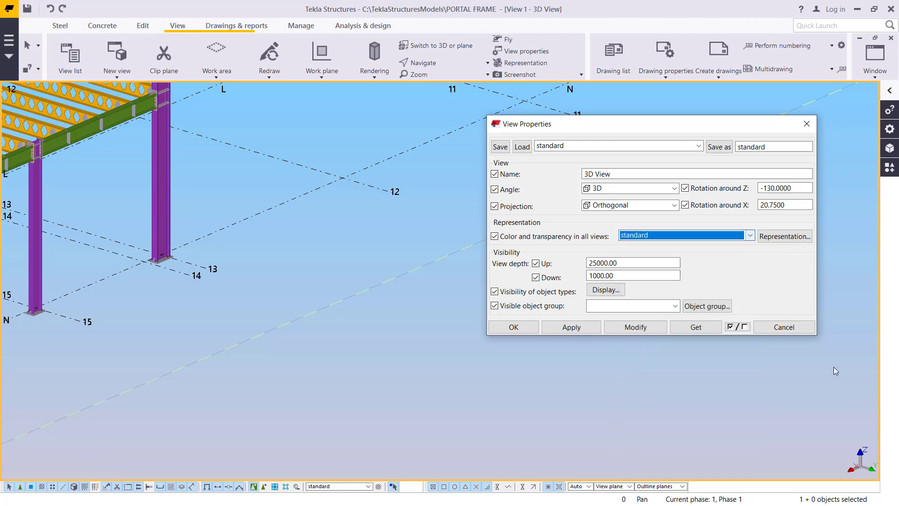
{"action": "left_click", "coordinate": [827, 388]}
Step: Look through the object groups offered for an extra row in the standard object representation, leaving without saving
{"action": "left_click", "coordinate": [786, 236]}
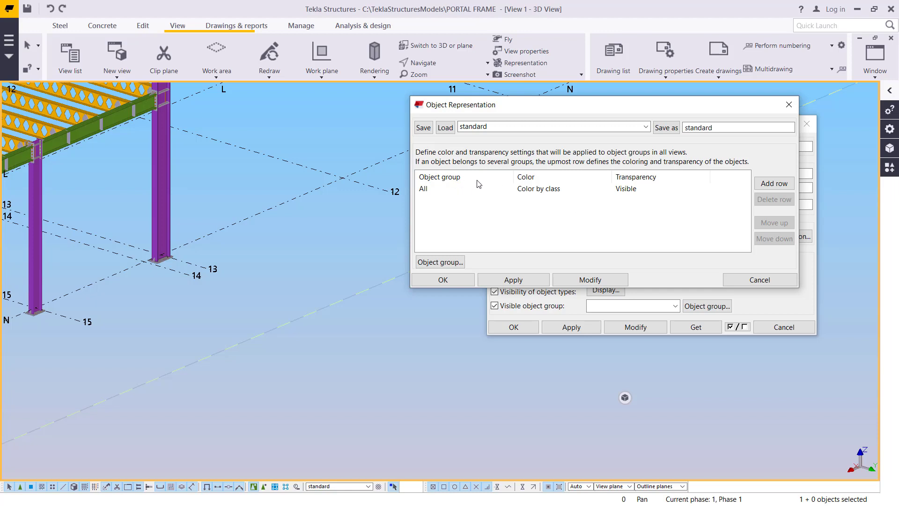
{"action": "left_click", "coordinate": [544, 190]}
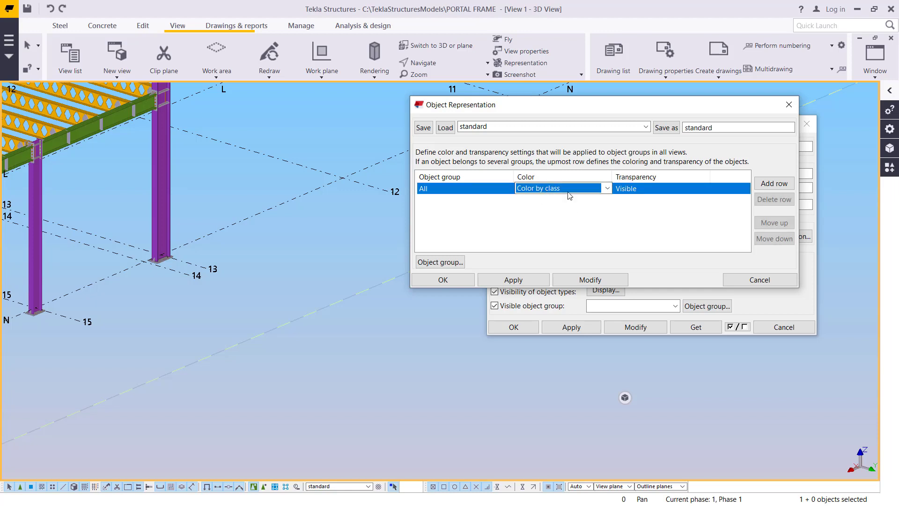
{"action": "left_click", "coordinate": [773, 185]}
{"action": "left_click", "coordinate": [435, 206]}
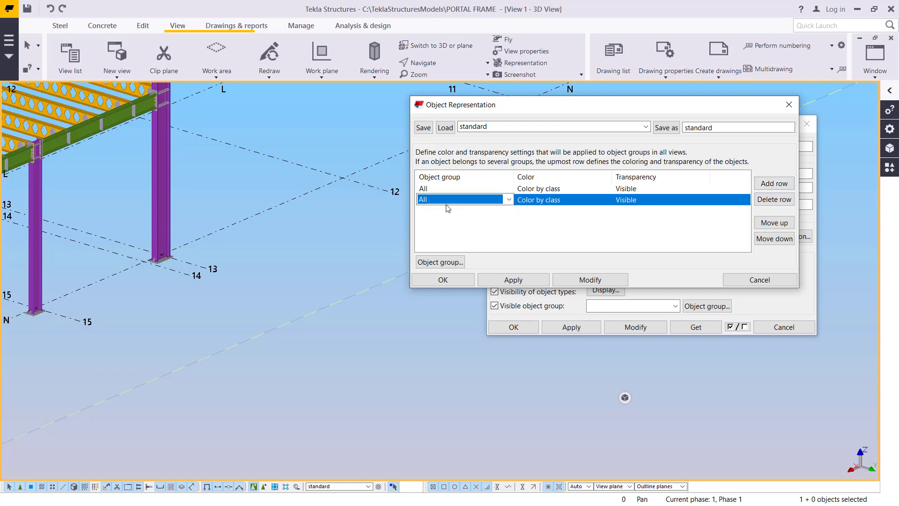
{"action": "left_click", "coordinate": [508, 200]}
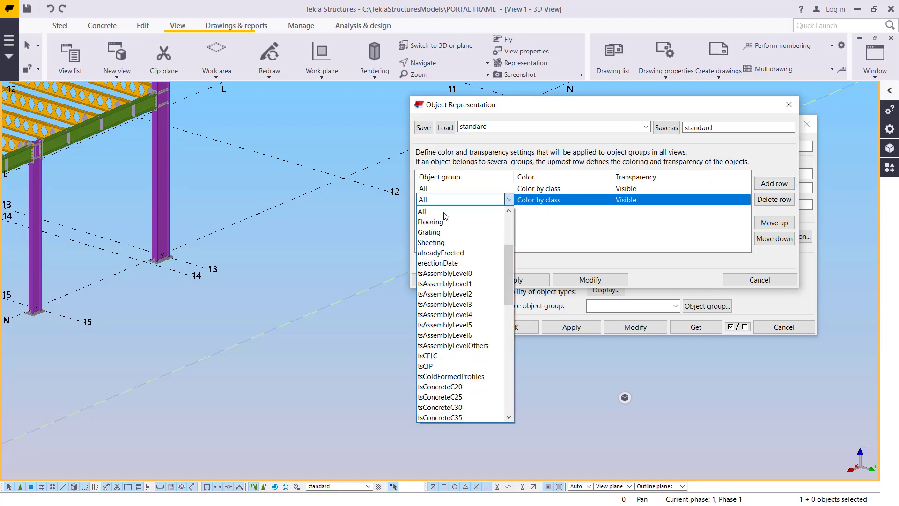
{"action": "scroll", "coordinate": [478, 346], "scroll_direction": "down", "scroll_amount": 10}
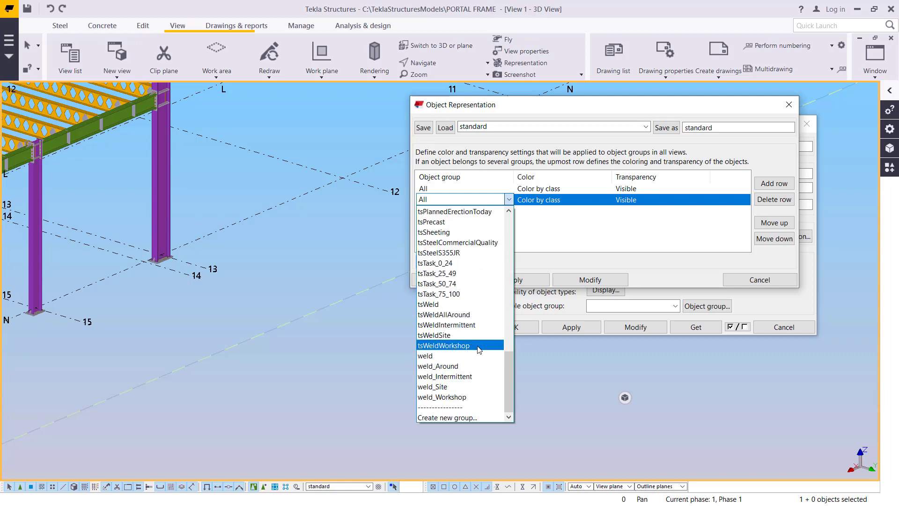
{"action": "scroll", "coordinate": [477, 327], "scroll_direction": "up", "scroll_amount": 12}
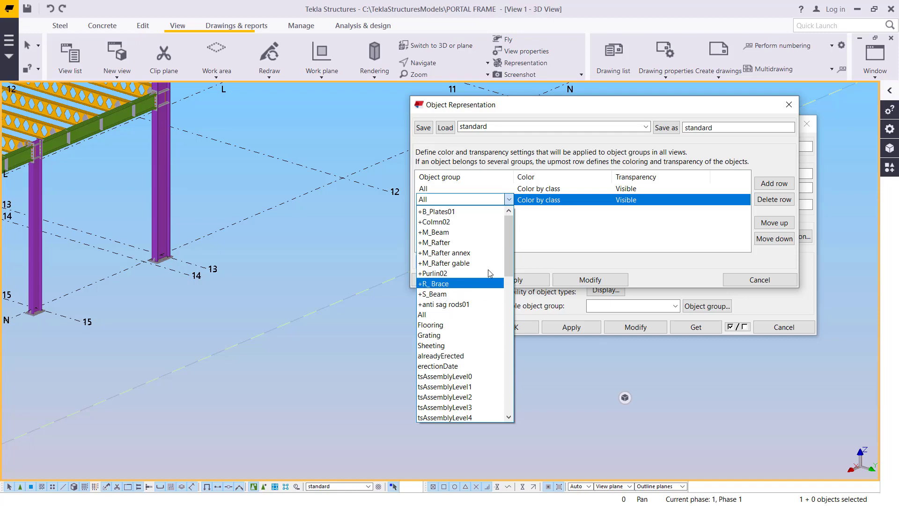
{"action": "left_click", "coordinate": [648, 237]}
{"action": "left_click", "coordinate": [789, 104]}
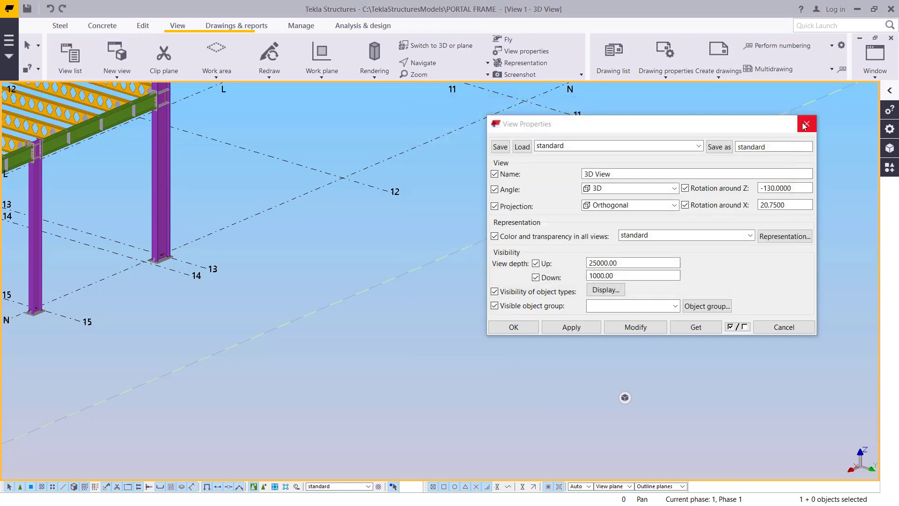
Step: Leave the view properties and check the list of selection filters for the saved + filters
{"action": "left_click", "coordinate": [807, 124]}
{"action": "double_click", "coordinate": [535, 176]}
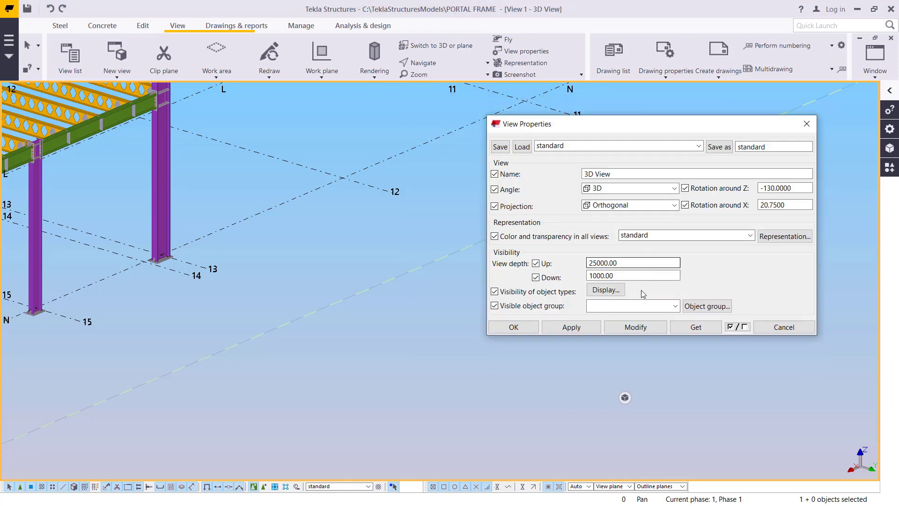
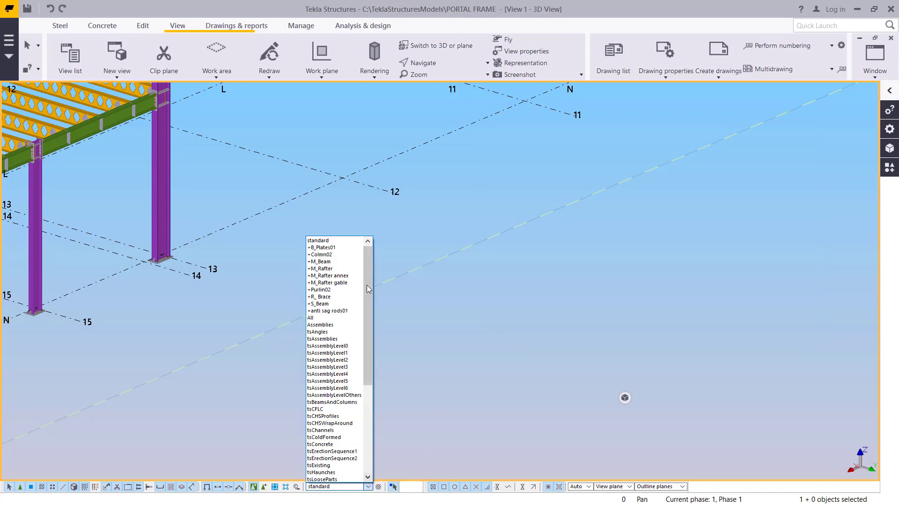
{"action": "left_click", "coordinate": [614, 268]}
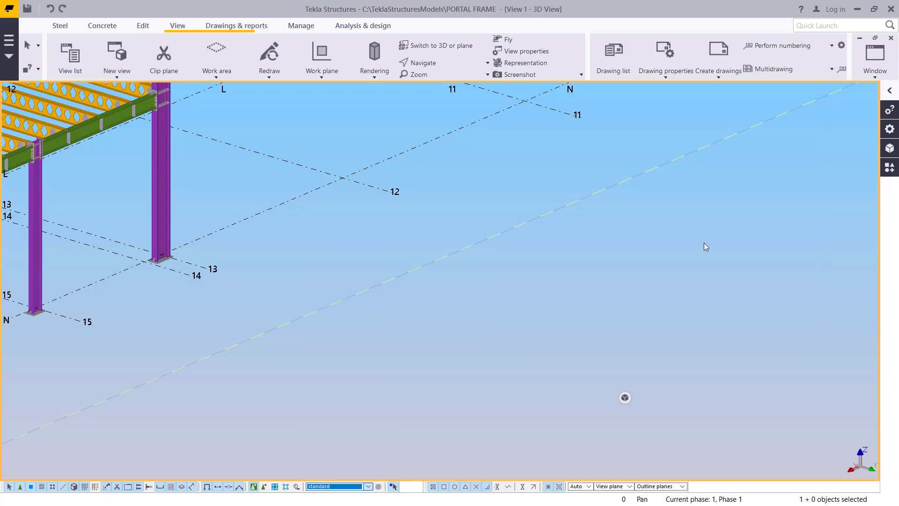
Step: Open the 3D view's object group filter and examine the value options of the standard filter's Phase row
{"action": "scroll", "coordinate": [638, 306], "scroll_direction": "down", "scroll_amount": 5}
{"action": "double_click", "coordinate": [551, 220]}
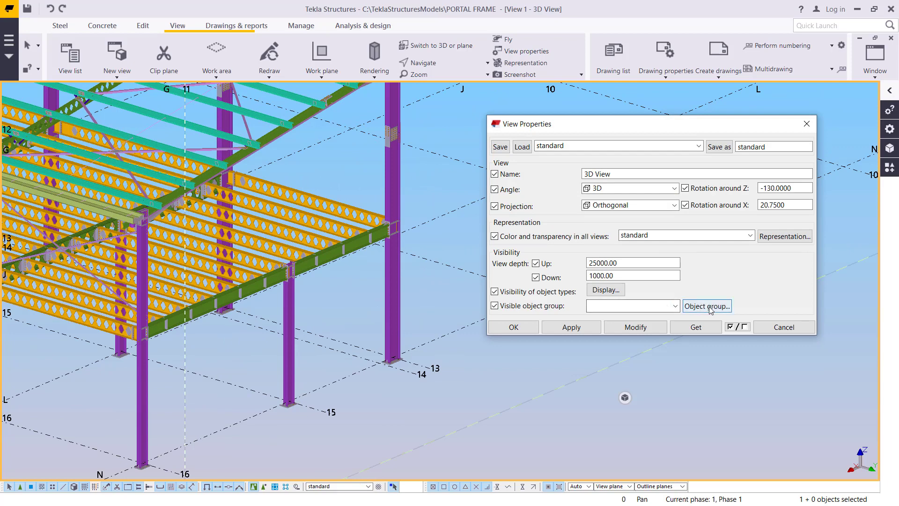
{"action": "left_click", "coordinate": [708, 307]}
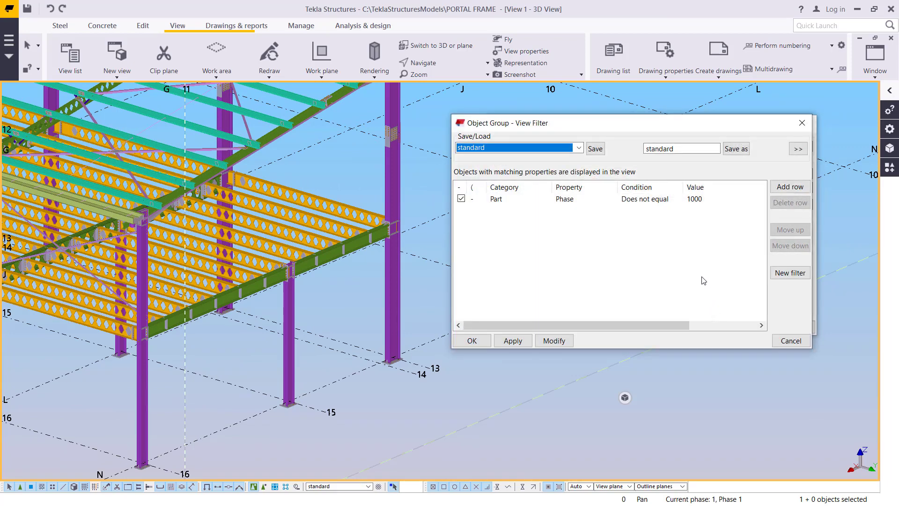
{"action": "left_click", "coordinate": [749, 198]}
{"action": "left_click", "coordinate": [762, 199]}
{"action": "key", "text": "Escape"}
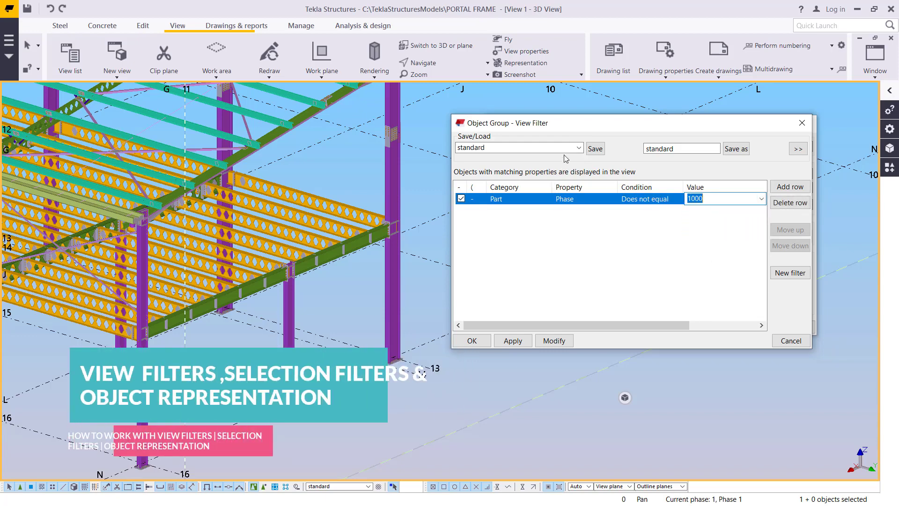
Step: Load the +B_Plates01 view filter, examine the value options of its SECONDARY BEAM row and close the filter unchanged
{"action": "left_click", "coordinate": [578, 148]}
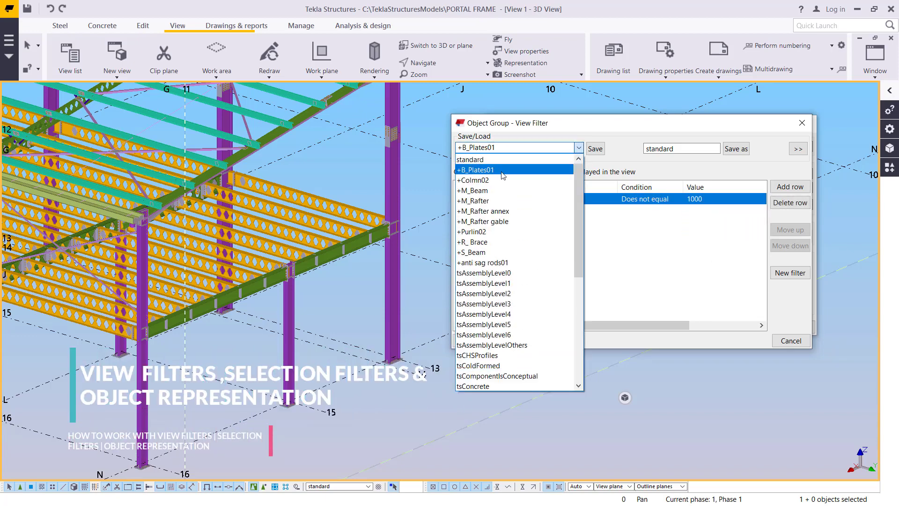
{"action": "left_click", "coordinate": [537, 169]}
{"action": "left_click", "coordinate": [748, 201]}
{"action": "left_click", "coordinate": [761, 198]}
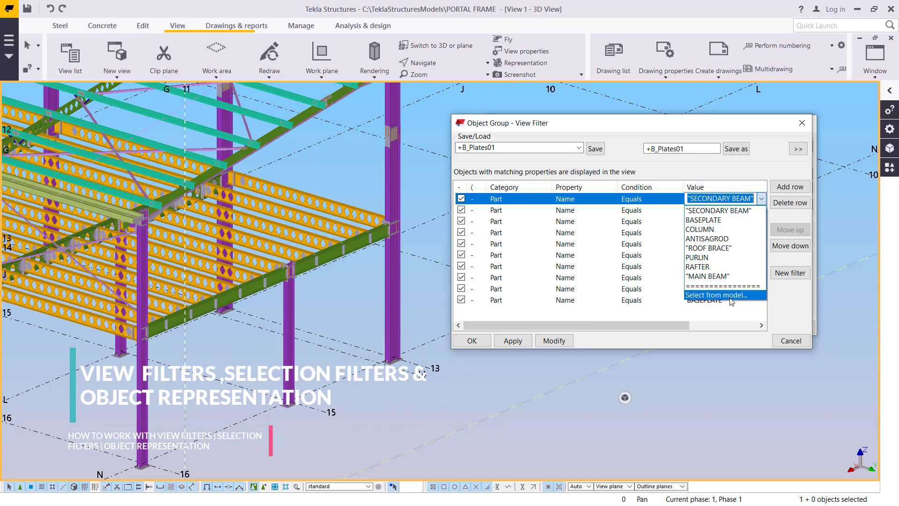
{"action": "left_click", "coordinate": [802, 124]}
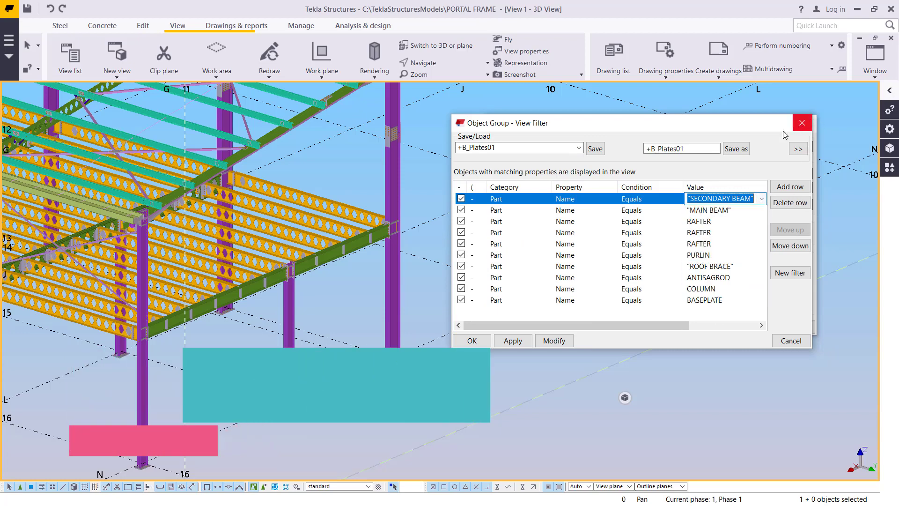
{"action": "left_click", "coordinate": [802, 123]}
{"action": "left_click", "coordinate": [802, 122]}
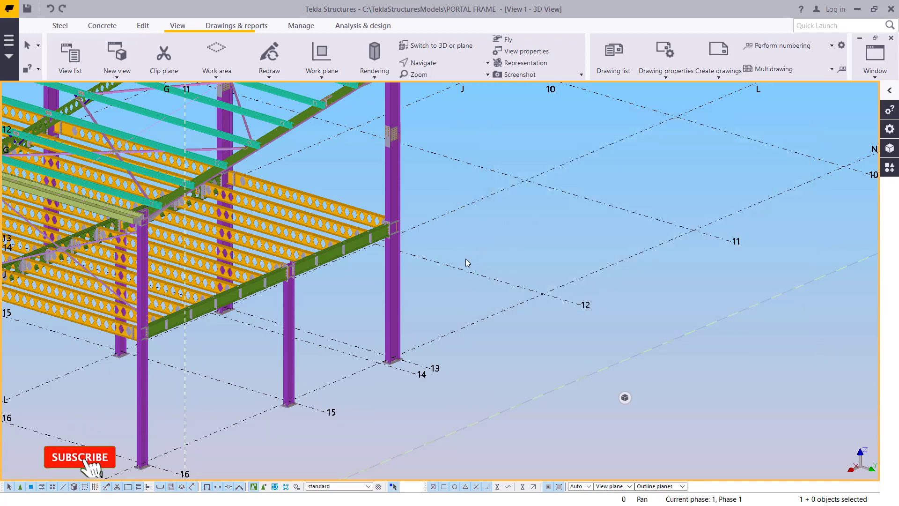
Step: Reopen the 3D view's object group filter and load the saved +B_Plates01 view filter
{"action": "double_click", "coordinate": [552, 222]}
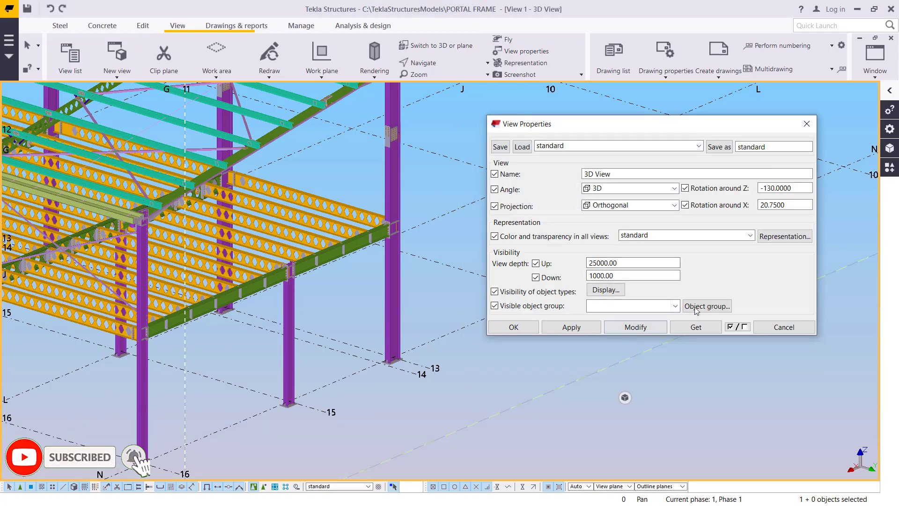
{"action": "left_click", "coordinate": [710, 306]}
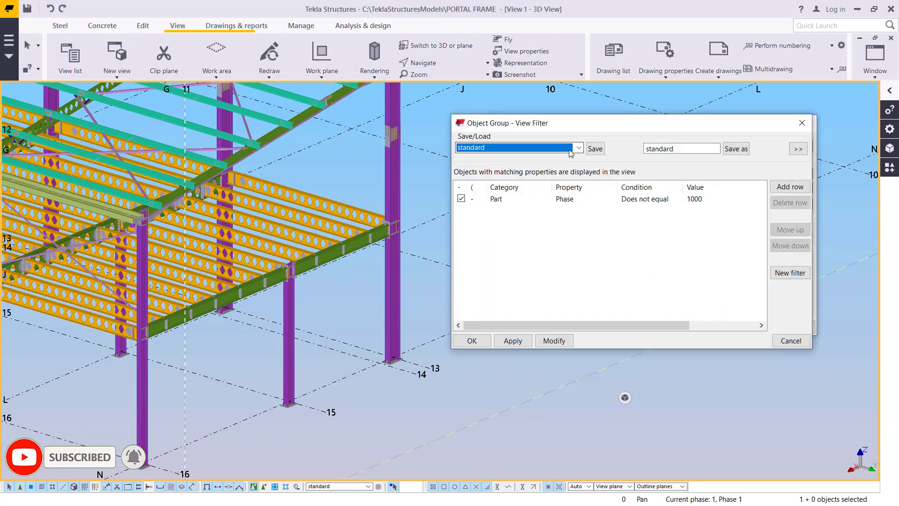
{"action": "left_click", "coordinate": [579, 148]}
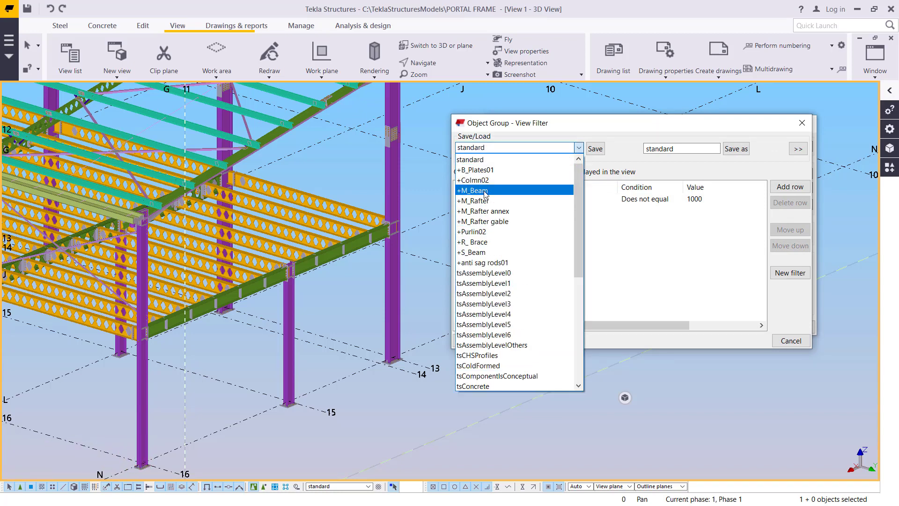
{"action": "left_click", "coordinate": [498, 170]}
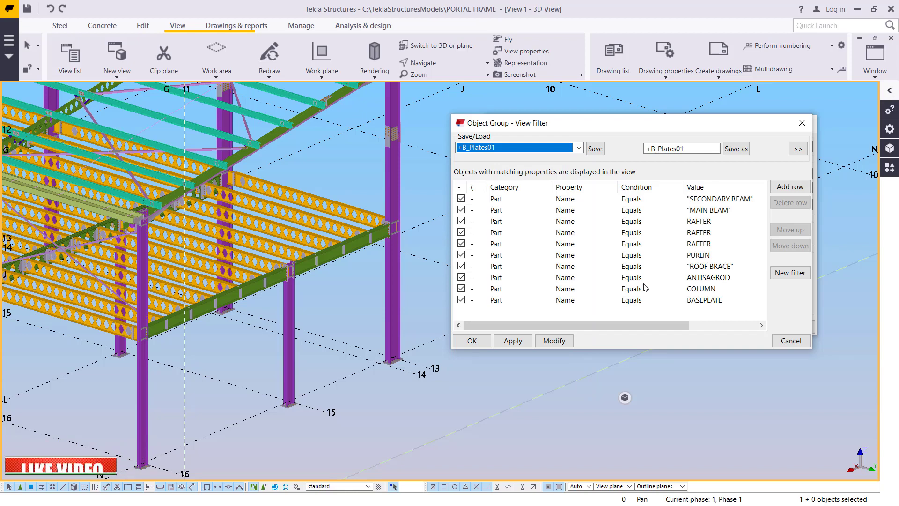
Step: Disable every filter row except BASEPLATE and apply the filter to the 3D view
{"action": "left_click", "coordinate": [462, 199]}
{"action": "left_click", "coordinate": [461, 210]}
{"action": "left_click", "coordinate": [462, 223]}
{"action": "left_click", "coordinate": [461, 232]}
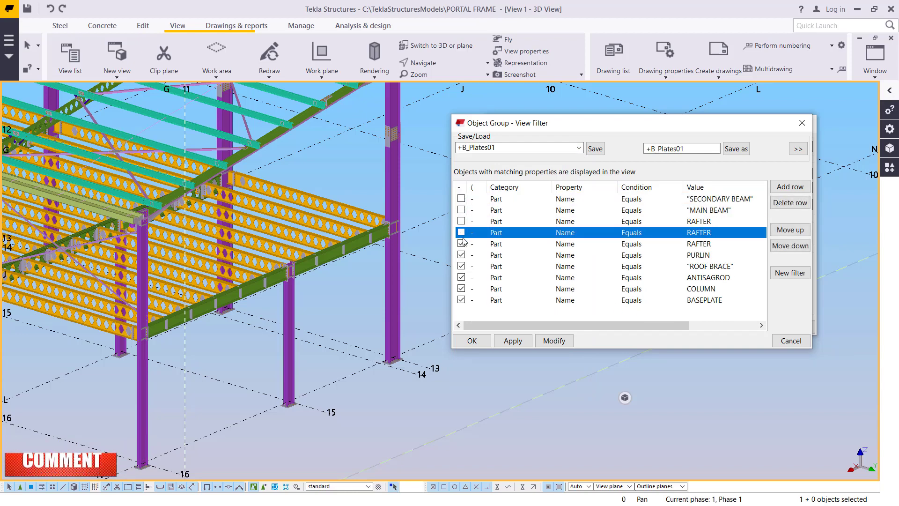
{"action": "left_click", "coordinate": [461, 244]}
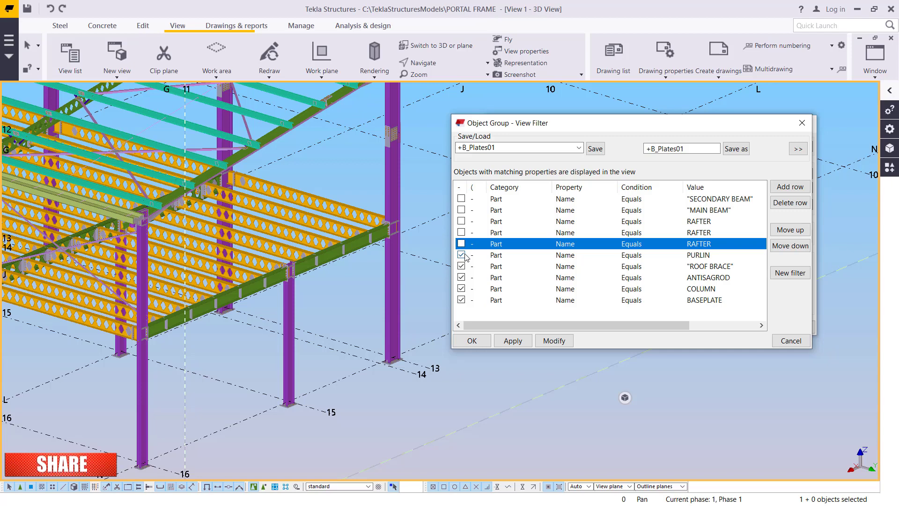
{"action": "left_click", "coordinate": [461, 255]}
{"action": "left_click", "coordinate": [461, 266]}
{"action": "left_click", "coordinate": [461, 277]}
{"action": "left_click", "coordinate": [462, 288]}
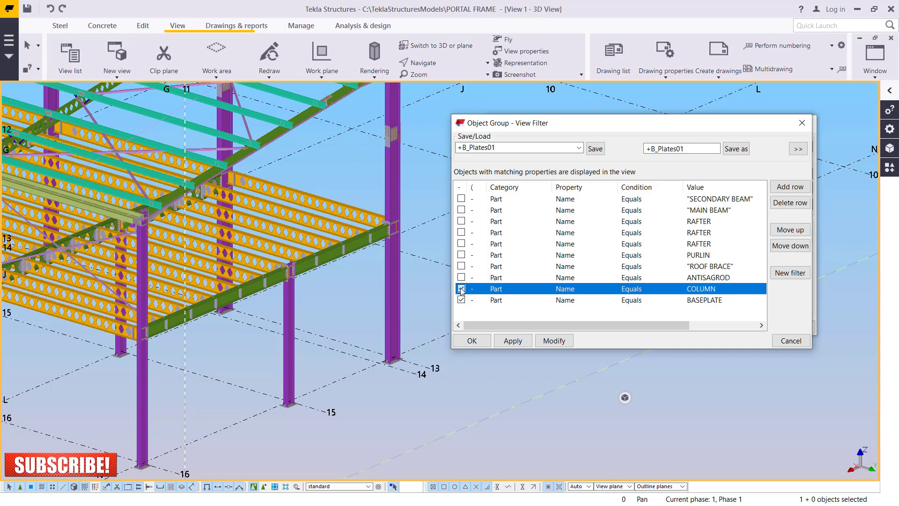
{"action": "left_click", "coordinate": [554, 341]}
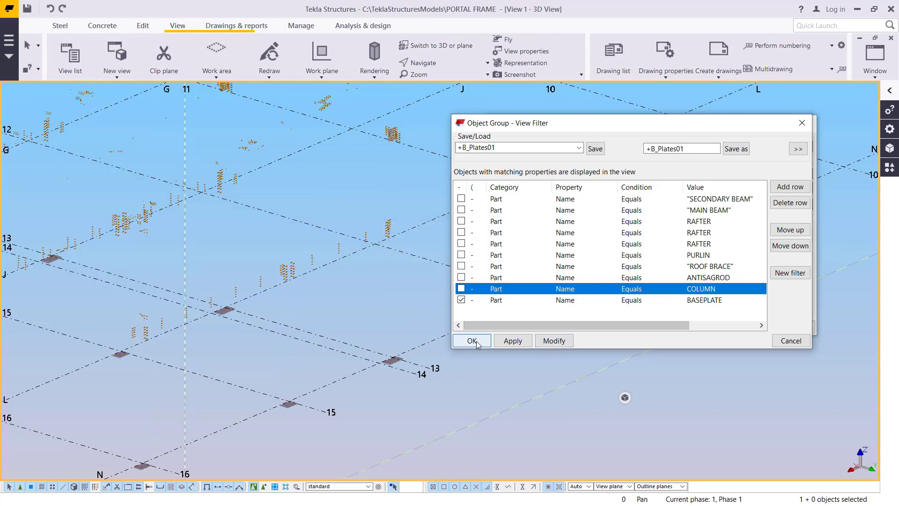
Step: Close the view filter and view properties dialogs and select the bolt group near the intersection of grid lines L and 12
{"action": "left_click", "coordinate": [803, 124]}
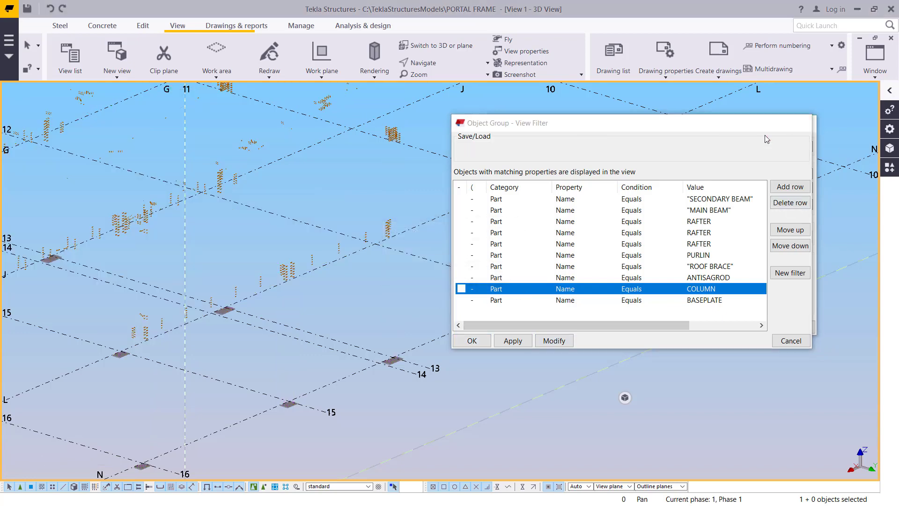
{"action": "left_click", "coordinate": [804, 125]}
{"action": "scroll", "coordinate": [544, 261], "scroll_direction": "up", "scroll_amount": 5}
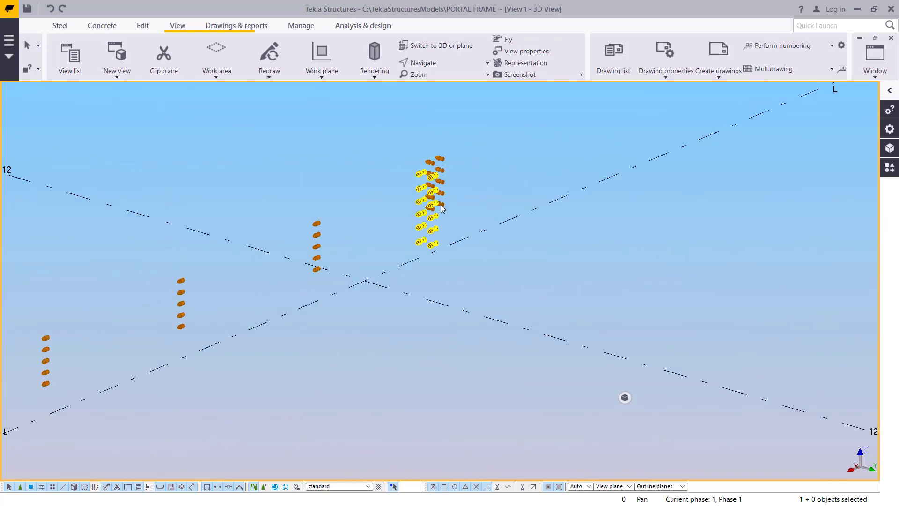
{"action": "scroll", "coordinate": [489, 140], "scroll_direction": "up", "scroll_amount": 3}
{"action": "left_click", "coordinate": [412, 197]}
{"action": "scroll", "coordinate": [571, 187], "scroll_direction": "down", "scroll_amount": 8}
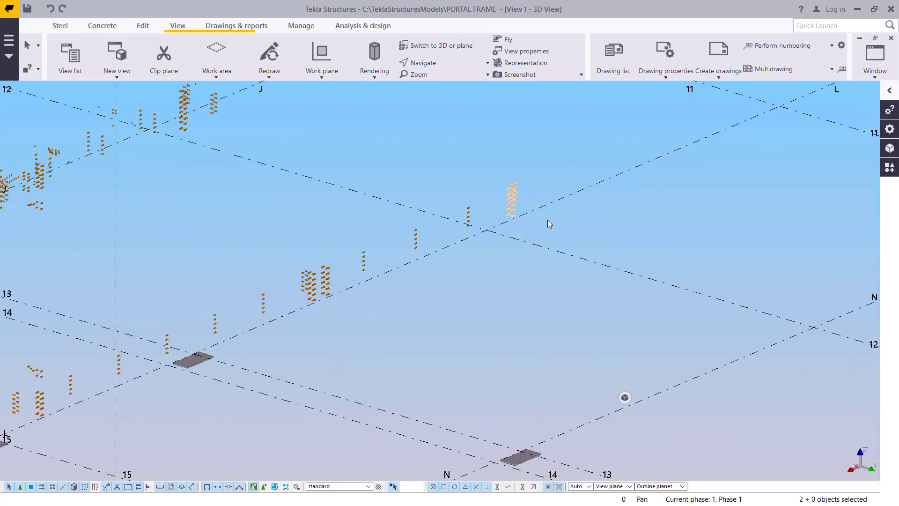
Step: Examine the baseplates and bolts shown in the filtered 3D view, including the baseplate on grid line N between 13 and 14
{"action": "scroll", "coordinate": [583, 298], "scroll_direction": "up", "scroll_amount": 8}
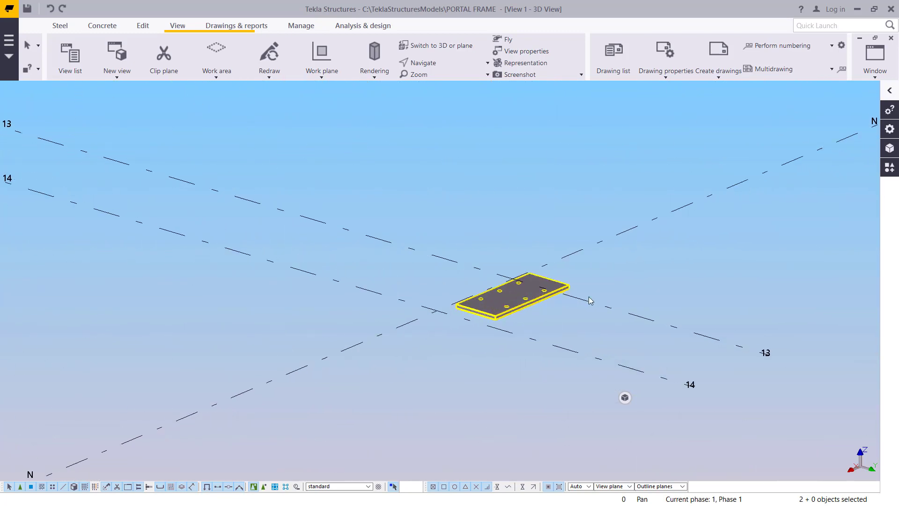
{"action": "scroll", "coordinate": [529, 307], "scroll_direction": "down", "scroll_amount": 8}
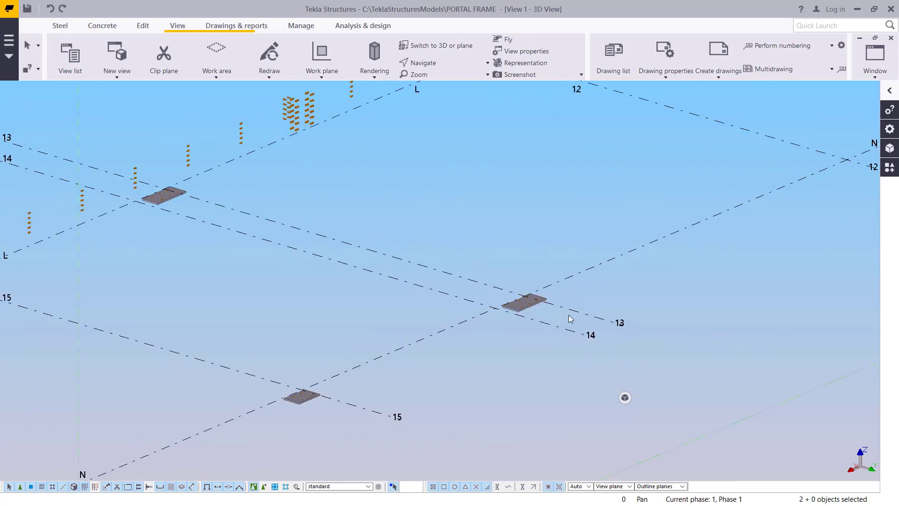
{"action": "scroll", "coordinate": [209, 170], "scroll_direction": "up", "scroll_amount": 10}
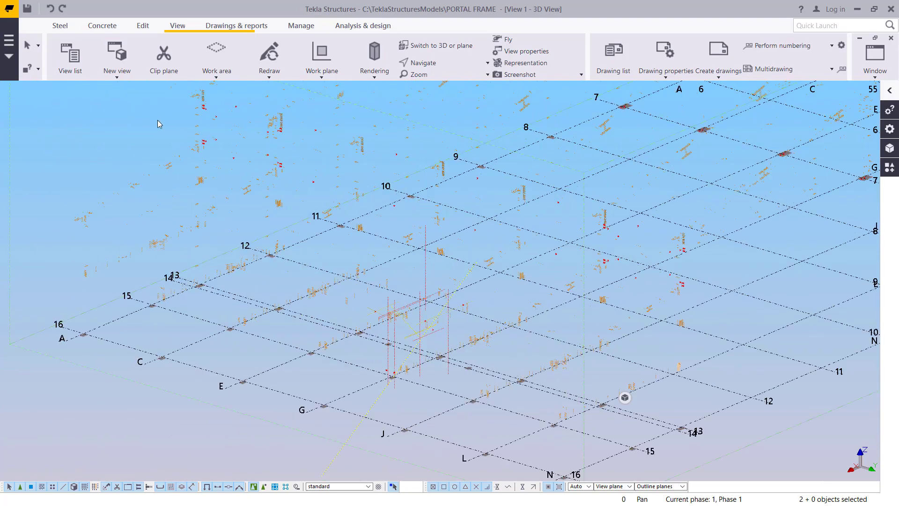
{"action": "scroll", "coordinate": [209, 170], "scroll_direction": "down", "scroll_amount": 4}
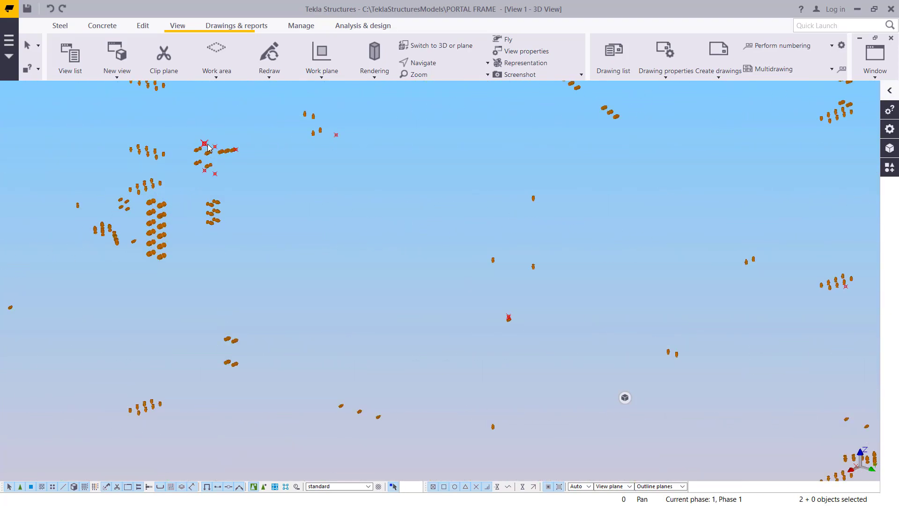
{"action": "scroll", "coordinate": [202, 199], "scroll_direction": "down", "scroll_amount": 8}
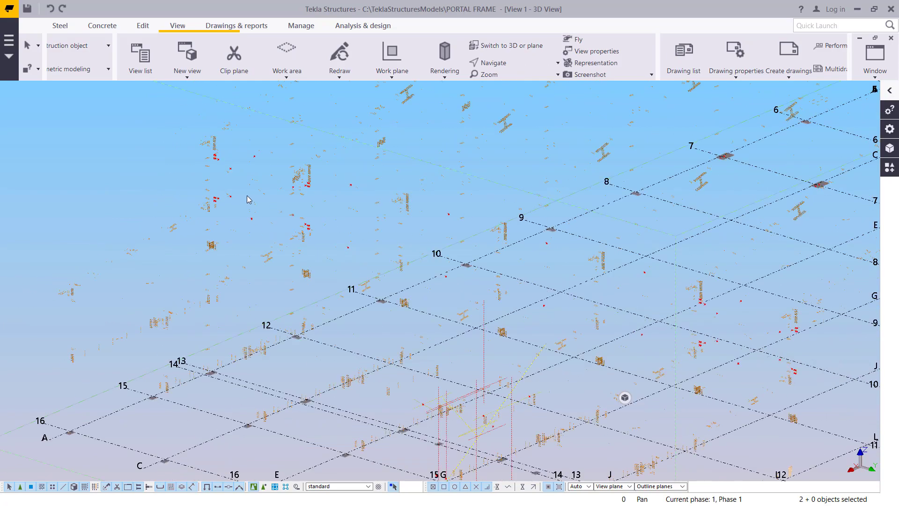
{"action": "scroll", "coordinate": [473, 233], "scroll_direction": "up", "scroll_amount": 6}
{"action": "scroll", "coordinate": [473, 233], "scroll_direction": "up", "scroll_amount": 6}
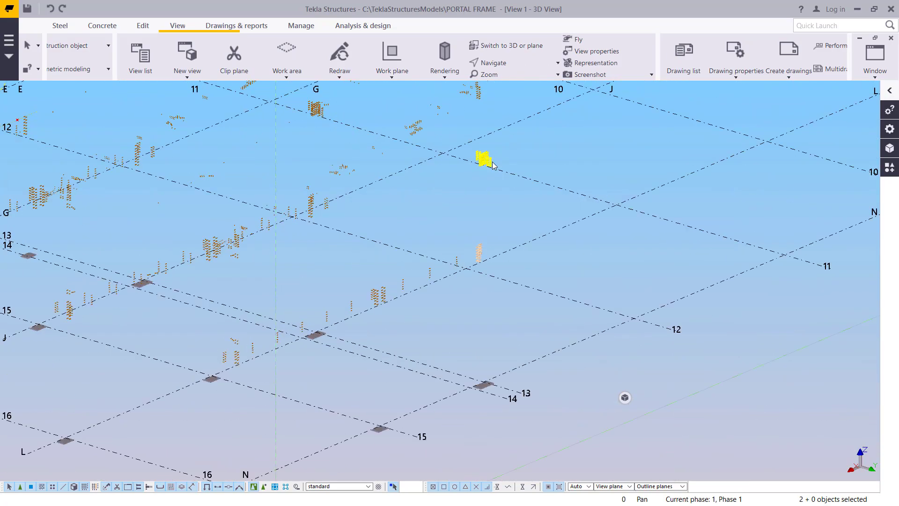
{"action": "scroll", "coordinate": [498, 373], "scroll_direction": "up", "scroll_amount": 5}
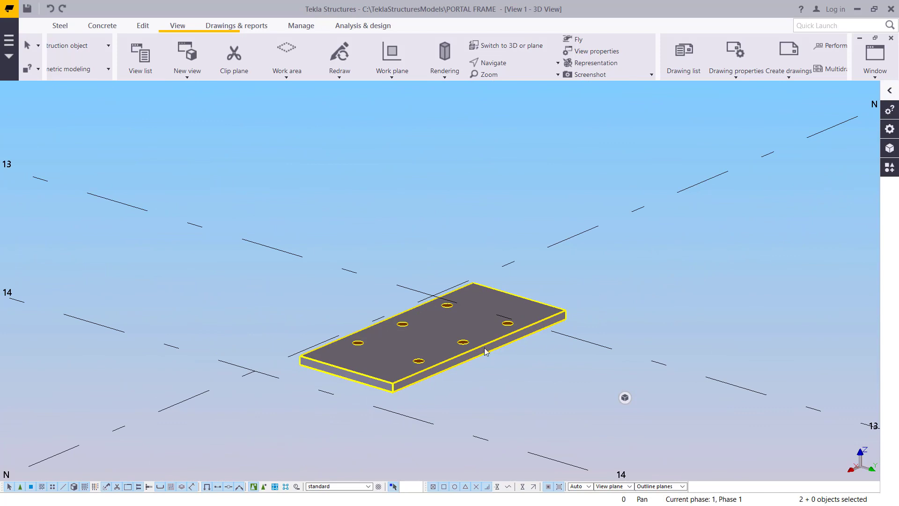
Step: Set the selection filter to +B_Plates01 and area-select the whole filtered model
{"action": "left_click", "coordinate": [369, 487]}
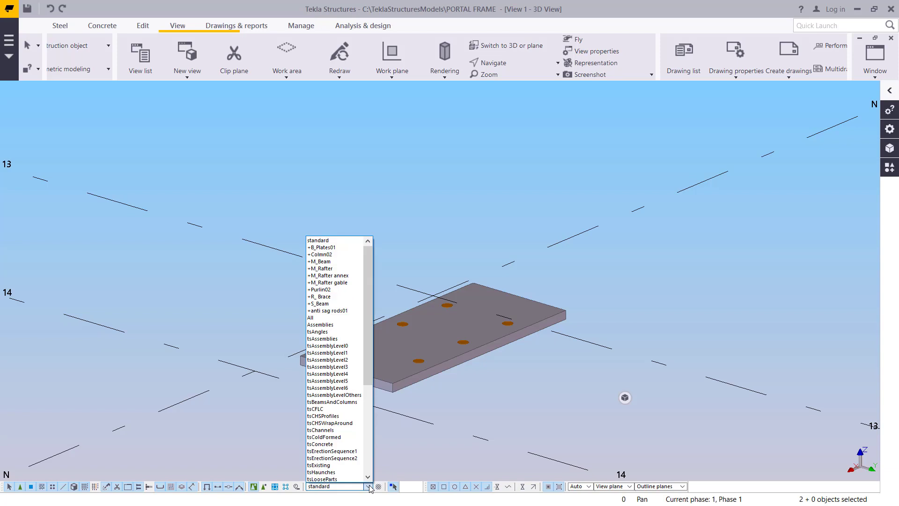
{"action": "left_click", "coordinate": [340, 247]}
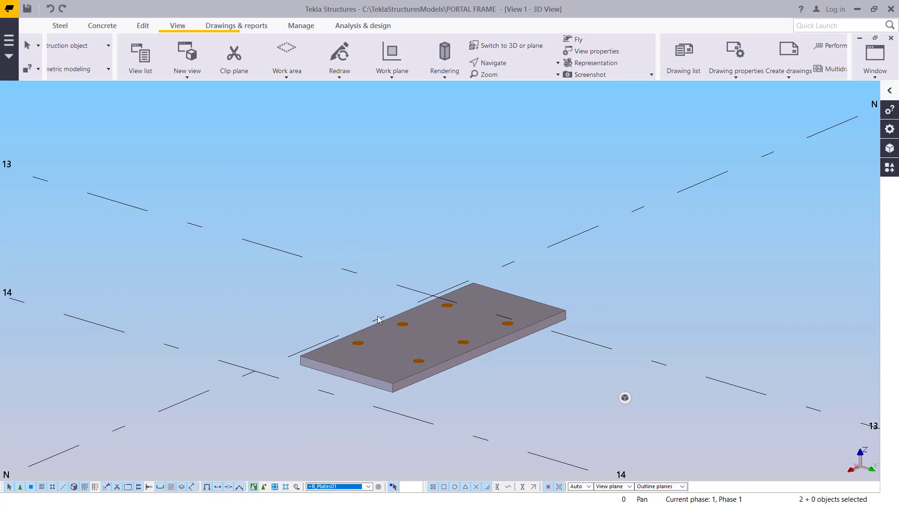
{"action": "scroll", "coordinate": [387, 344], "scroll_direction": "down", "scroll_amount": 8}
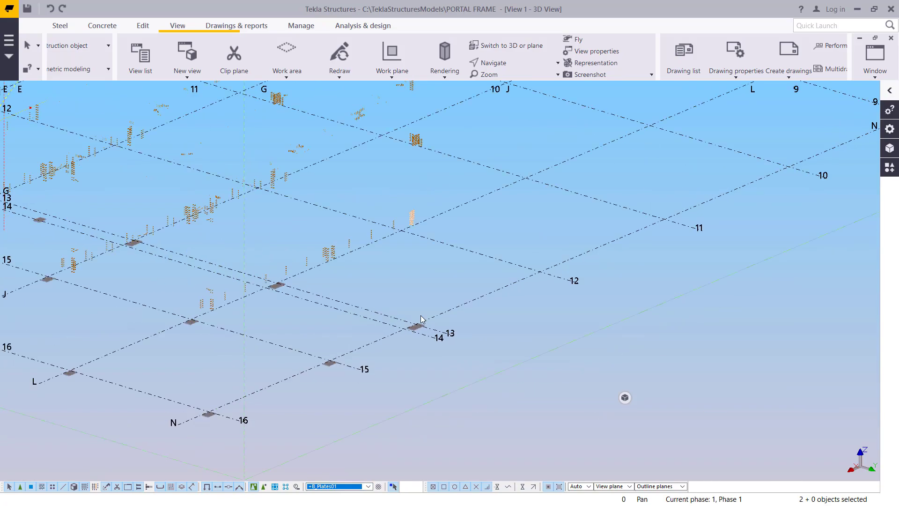
{"action": "scroll", "coordinate": [392, 358], "scroll_direction": "up", "scroll_amount": 5}
{"action": "scroll", "coordinate": [436, 325], "scroll_direction": "down", "scroll_amount": 5}
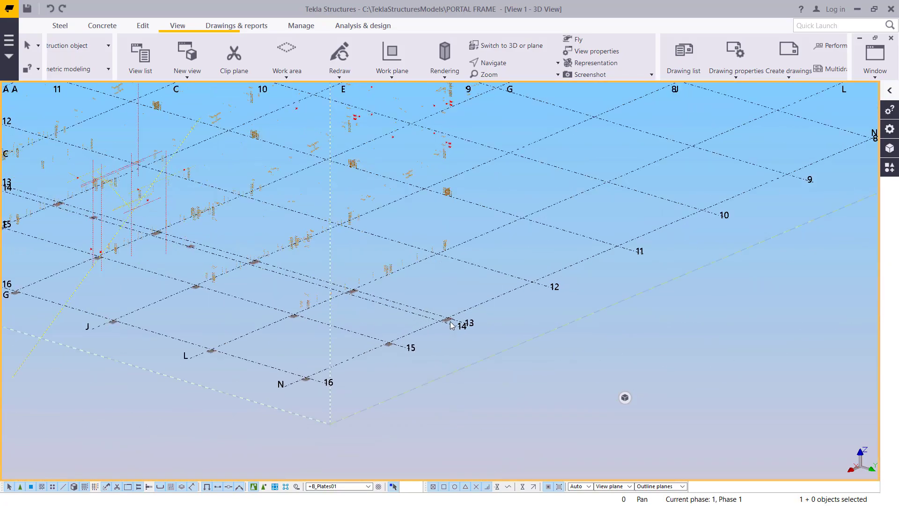
{"action": "left_click_drag", "start_coordinate": [319, 352], "coordinate": [333, 356]}
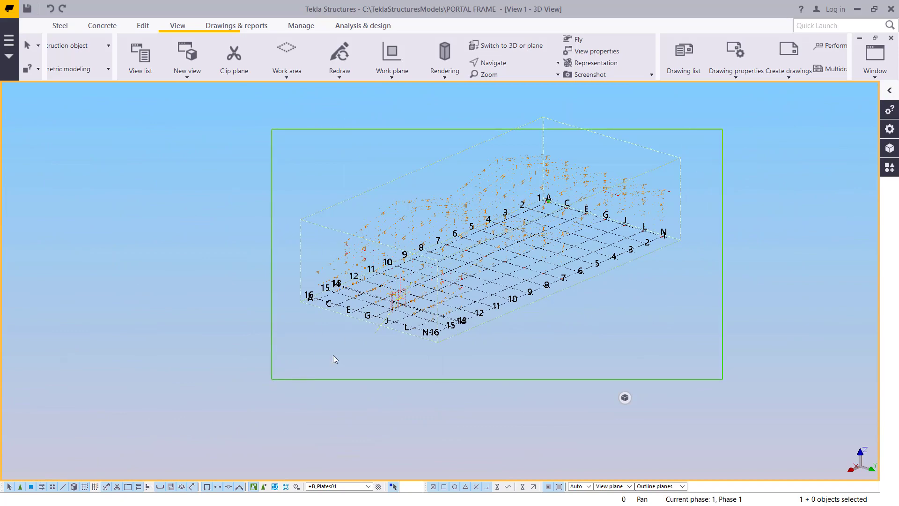
{"action": "left_click_drag", "start_coordinate": [271, 380], "coordinate": [271, 379]}
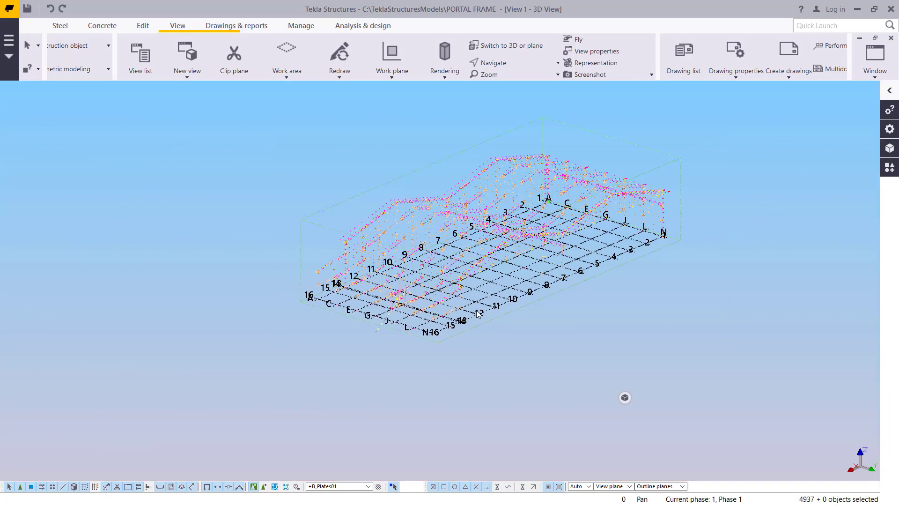
Step: Inspect the selected baseplates and bolts, and select the single baseplate at grid intersection L and 15 to check it
{"action": "scroll", "coordinate": [451, 323], "scroll_direction": "up", "scroll_amount": 10}
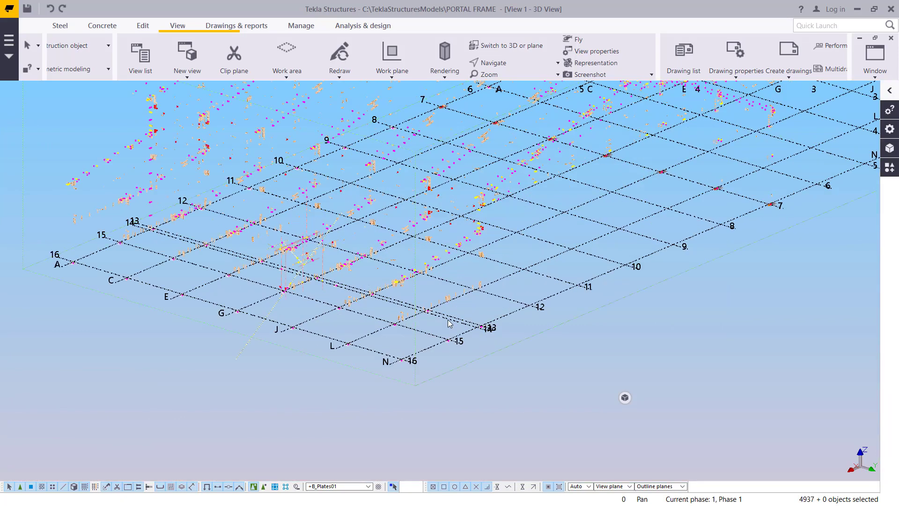
{"action": "scroll", "coordinate": [305, 345], "scroll_direction": "up", "scroll_amount": 8}
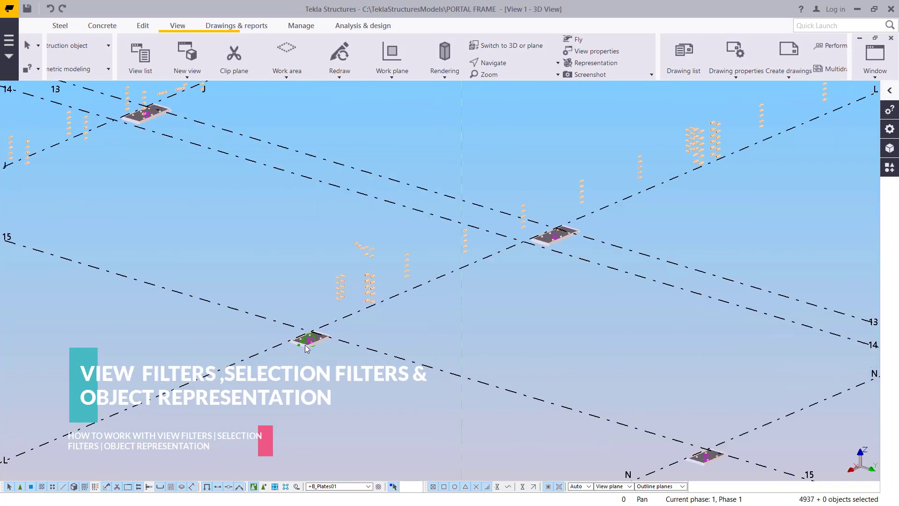
{"action": "scroll", "coordinate": [393, 264], "scroll_direction": "up", "scroll_amount": 5}
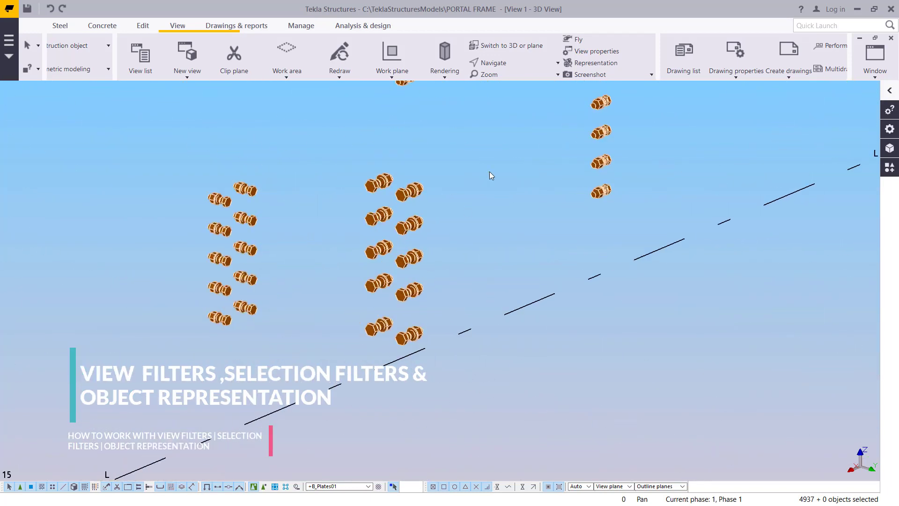
{"action": "scroll", "coordinate": [490, 207], "scroll_direction": "down", "scroll_amount": 5}
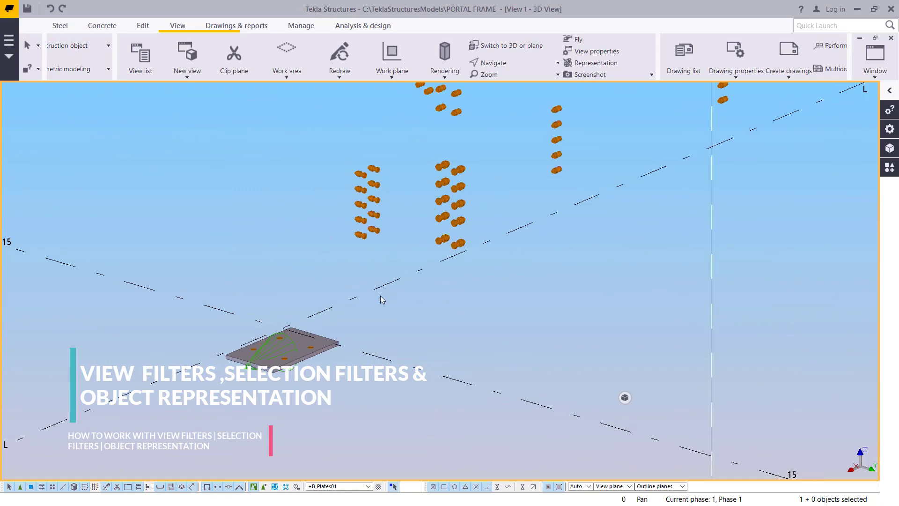
{"action": "scroll", "coordinate": [328, 356], "scroll_direction": "up", "scroll_amount": 3}
{"action": "left_click", "coordinate": [282, 378]}
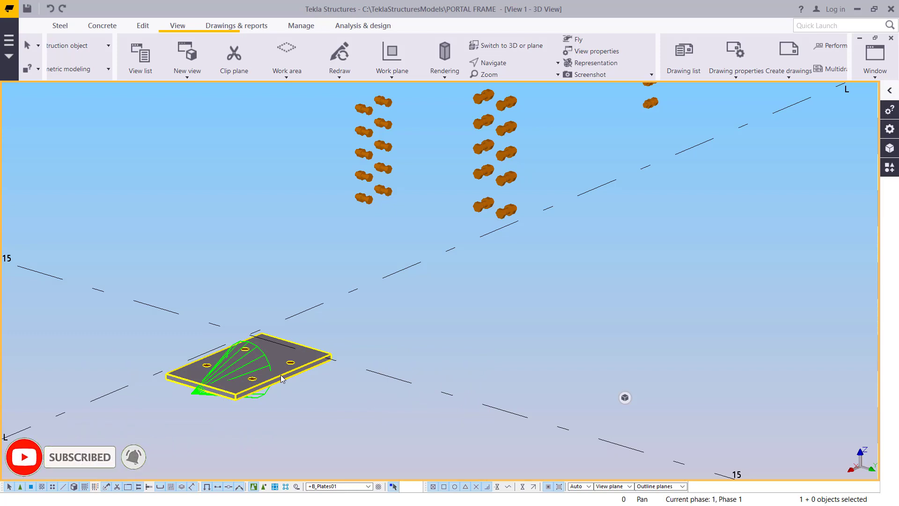
{"action": "middle_click_drag", "start_coordinate": [280, 375], "coordinate": [223, 357], "text": "ctrl"}
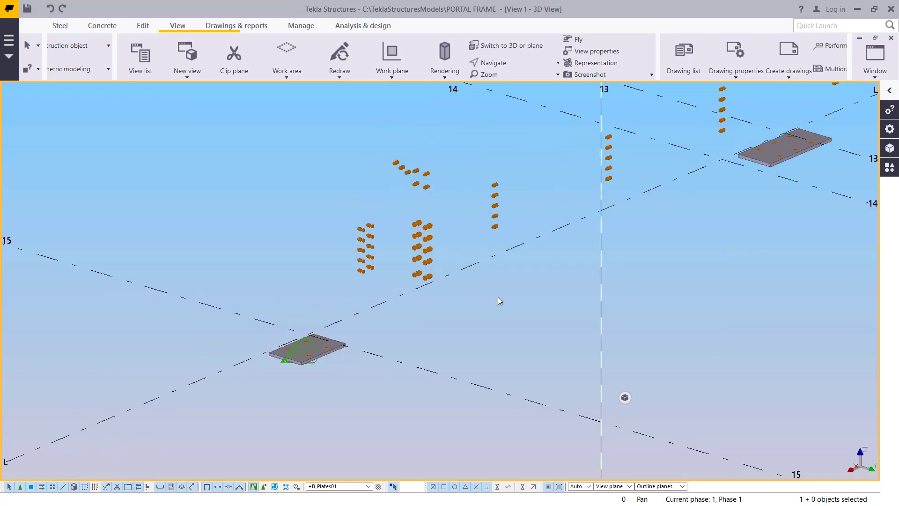
{"action": "scroll", "coordinate": [367, 349], "scroll_direction": "up", "scroll_amount": 4}
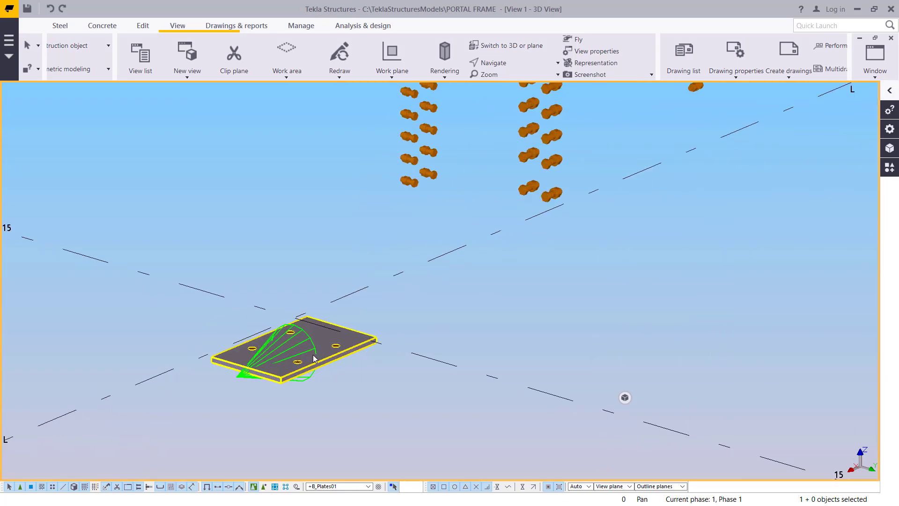
{"action": "scroll", "coordinate": [313, 359], "scroll_direction": "down", "scroll_amount": 10}
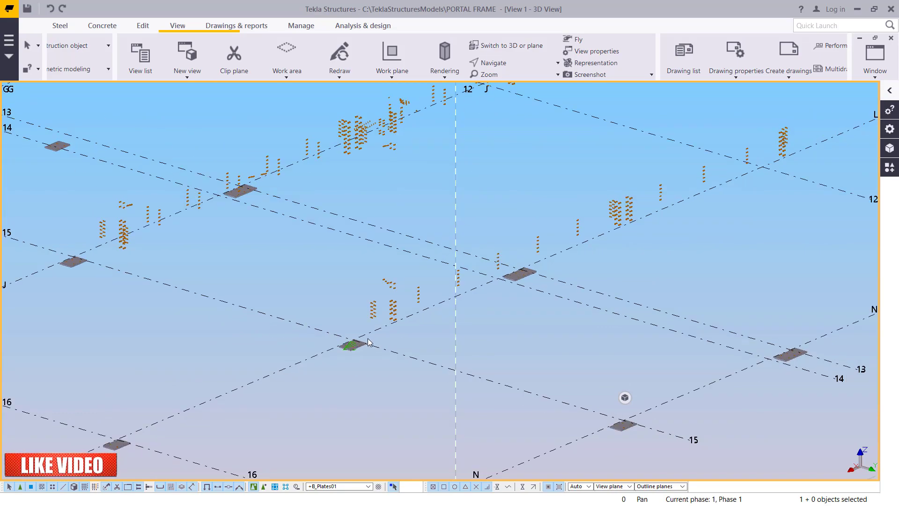
{"action": "scroll", "coordinate": [248, 352], "scroll_direction": "down", "scroll_amount": 8}
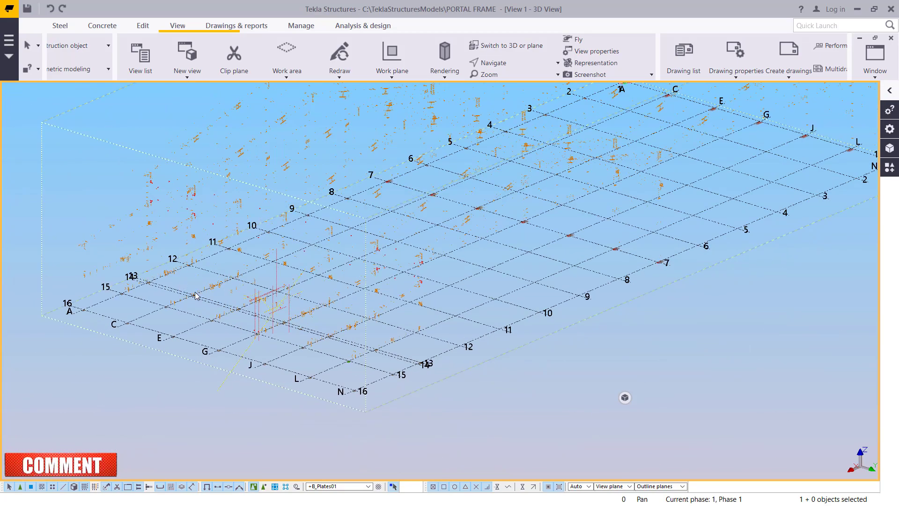
Step: Set the 3D view's visible object group to All, apply it to the view and close the view properties
{"action": "double_click", "coordinate": [551, 380]}
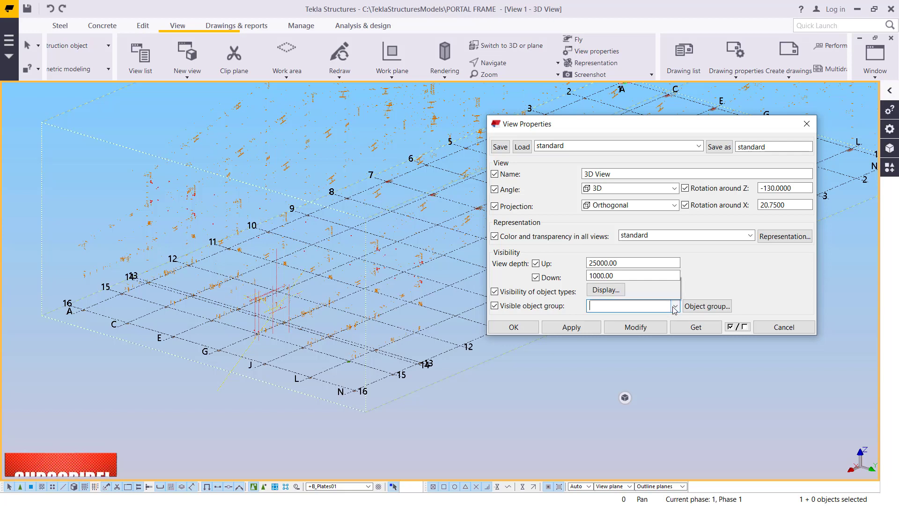
{"action": "left_click", "coordinate": [675, 307]}
{"action": "scroll", "coordinate": [635, 135], "scroll_direction": "down", "scroll_amount": 2}
{"action": "scroll", "coordinate": [635, 135], "scroll_direction": "up", "scroll_amount": 2}
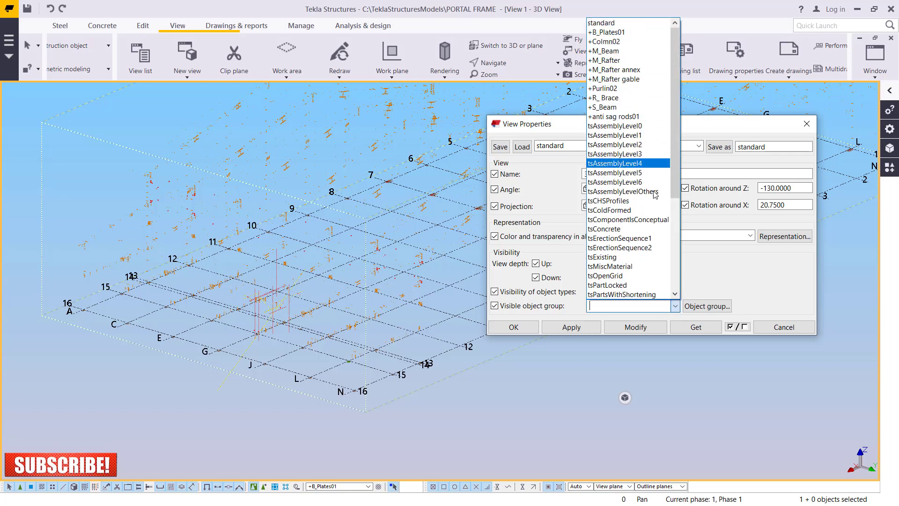
{"action": "scroll", "coordinate": [654, 248], "scroll_direction": "down", "scroll_amount": 1}
{"action": "scroll", "coordinate": [654, 248], "scroll_direction": "down", "scroll_amount": 3}
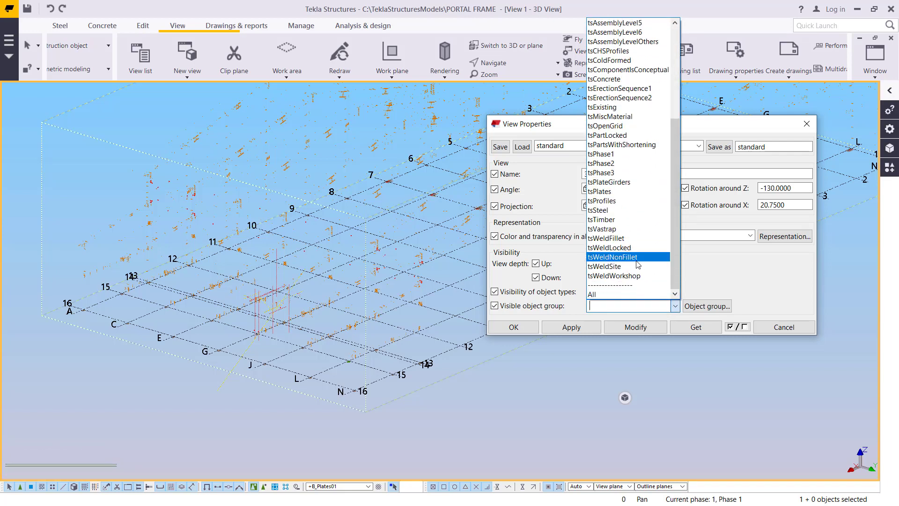
{"action": "left_click", "coordinate": [611, 295]}
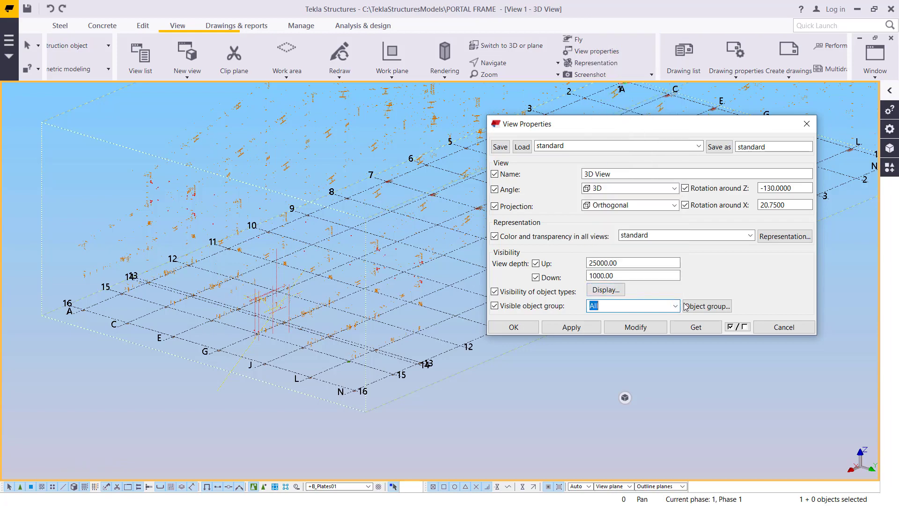
{"action": "left_click", "coordinate": [635, 327]}
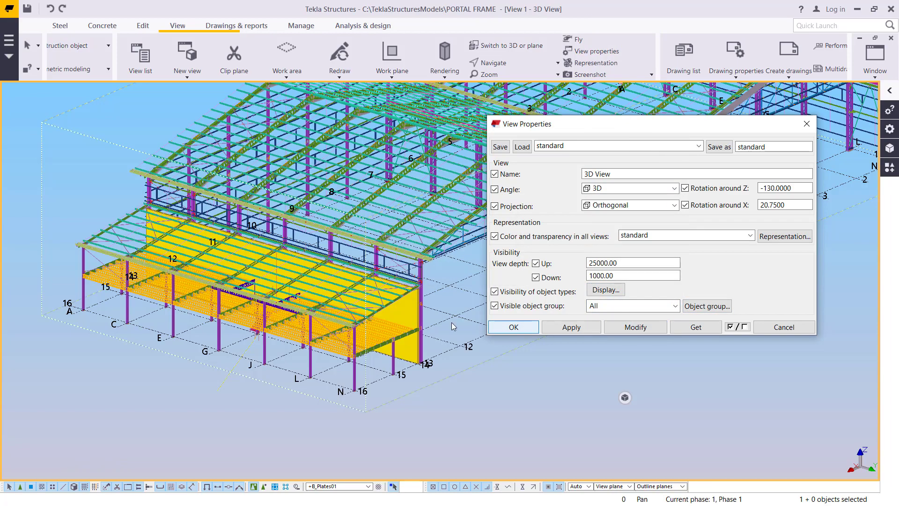
{"action": "scroll", "coordinate": [406, 325], "scroll_direction": "up", "scroll_amount": 5}
{"action": "left_click", "coordinate": [513, 327]}
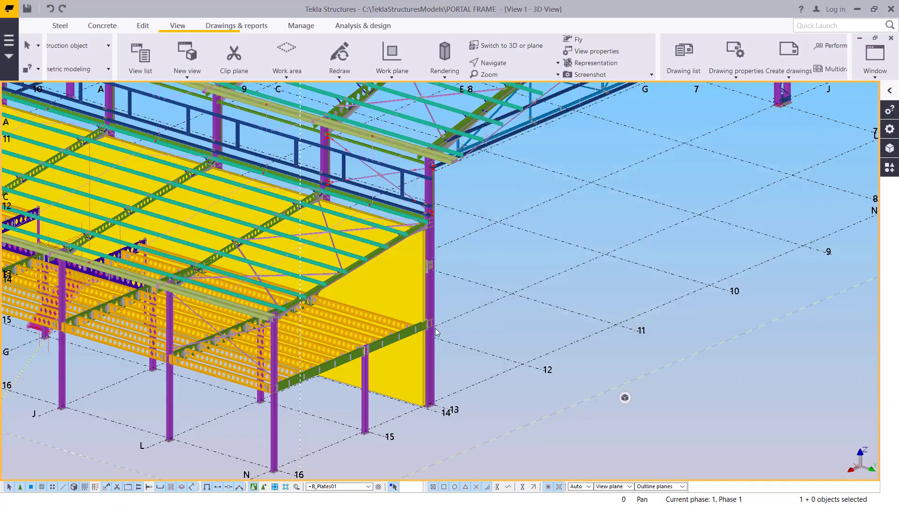
Step: Area-select the entire portal frame with the +B_Plates01 selection filter active and inspect which objects are picked
{"action": "scroll", "coordinate": [463, 258], "scroll_direction": "down", "scroll_amount": 6}
{"action": "scroll", "coordinate": [464, 257], "scroll_direction": "up", "scroll_amount": 5}
{"action": "scroll", "coordinate": [463, 258], "scroll_direction": "up", "scroll_amount": 5}
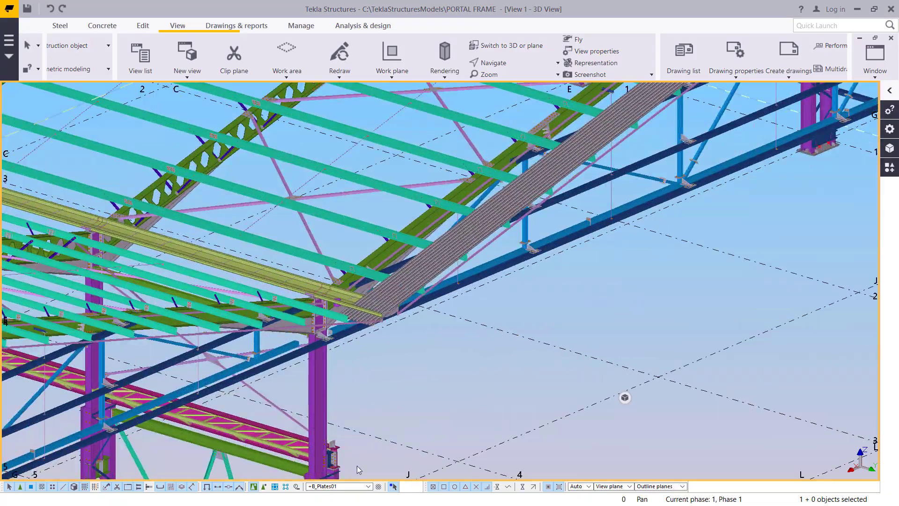
{"action": "scroll", "coordinate": [409, 355], "scroll_direction": "down", "scroll_amount": 2}
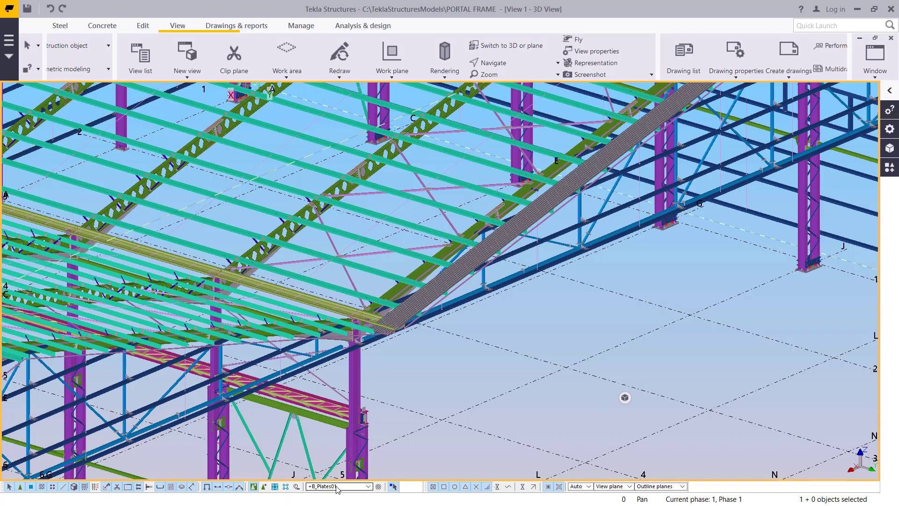
{"action": "scroll", "coordinate": [468, 241], "scroll_direction": "down", "scroll_amount": 10}
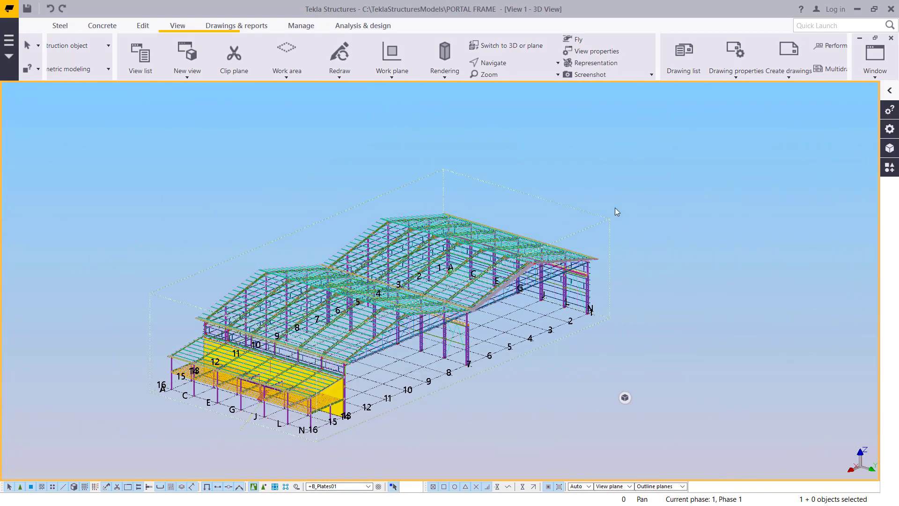
{"action": "left_click_drag", "start_coordinate": [648, 186], "coordinate": [135, 436]}
{"action": "scroll", "coordinate": [333, 412], "scroll_direction": "up", "scroll_amount": 10}
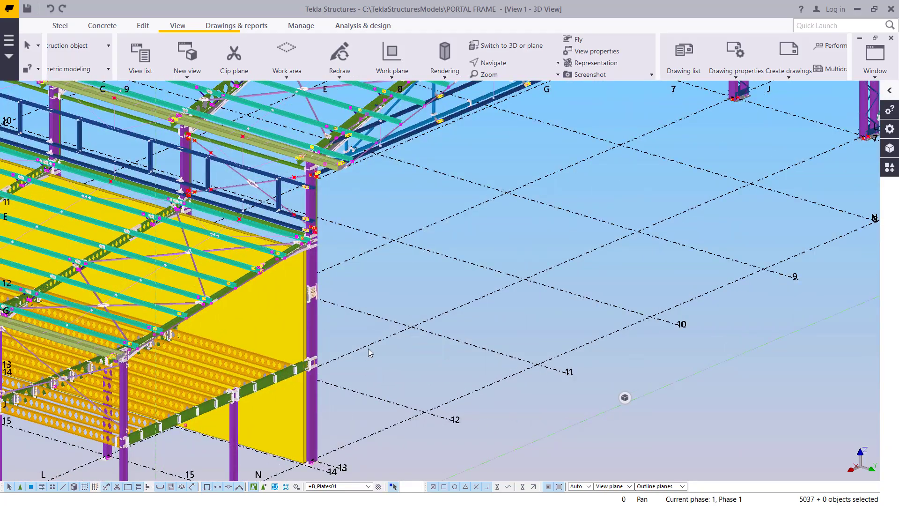
Step: Examine the highlighted plates at the column base and beam connections near grids N and 13, and clear the model selection
{"action": "scroll", "coordinate": [358, 316], "scroll_direction": "up", "scroll_amount": 8}
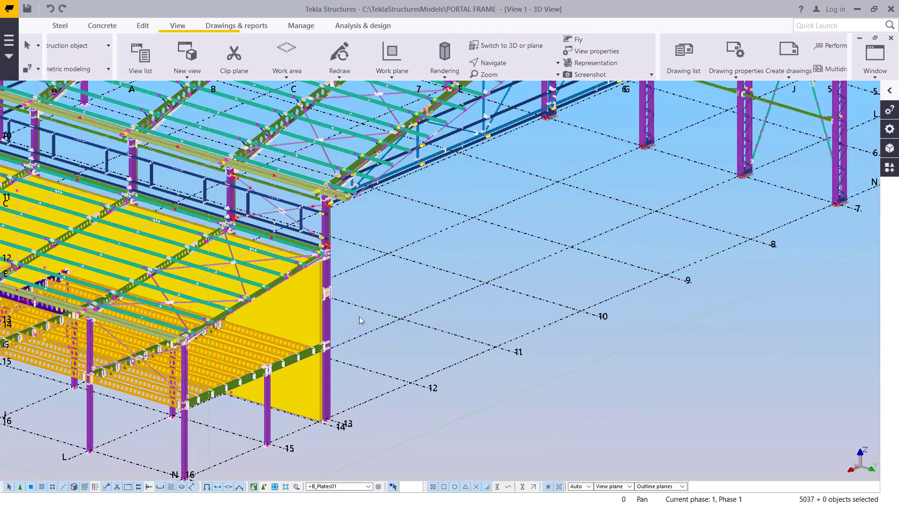
{"action": "scroll", "coordinate": [333, 353], "scroll_direction": "up", "scroll_amount": 10}
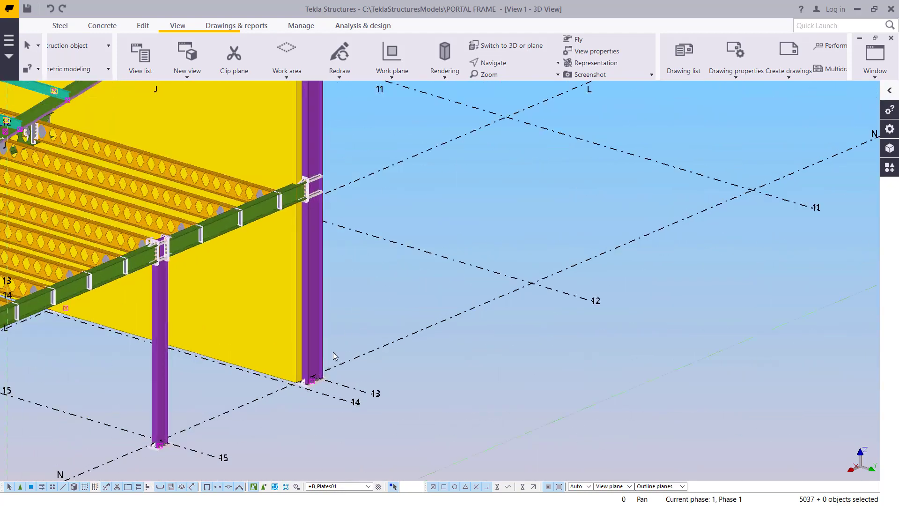
{"action": "scroll", "coordinate": [333, 403], "scroll_direction": "down", "scroll_amount": 10}
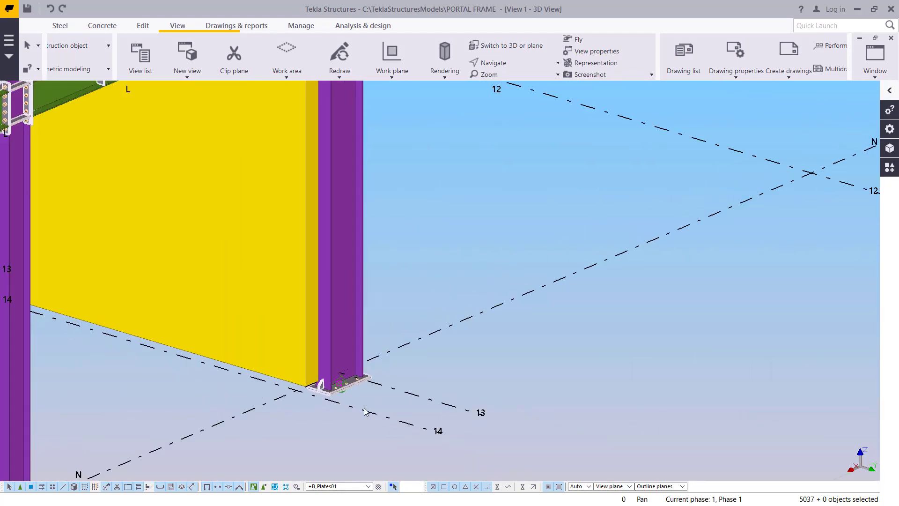
{"action": "scroll", "coordinate": [333, 228], "scroll_direction": "up", "scroll_amount": 8}
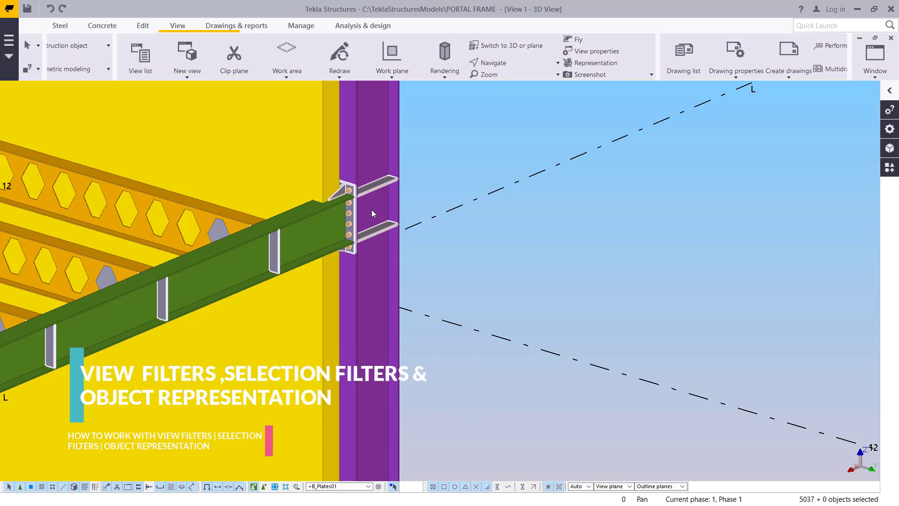
{"action": "scroll", "coordinate": [363, 213], "scroll_direction": "down", "scroll_amount": 8}
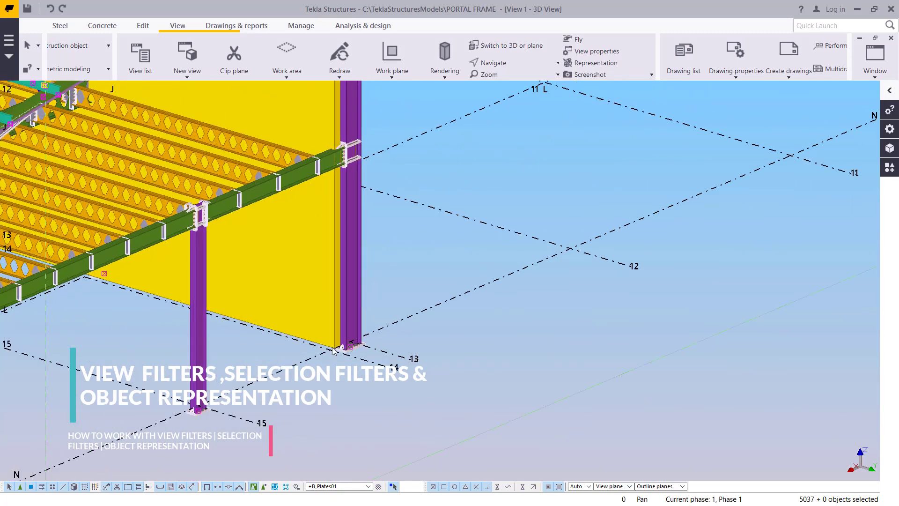
{"action": "scroll", "coordinate": [333, 350], "scroll_direction": "up", "scroll_amount": 6}
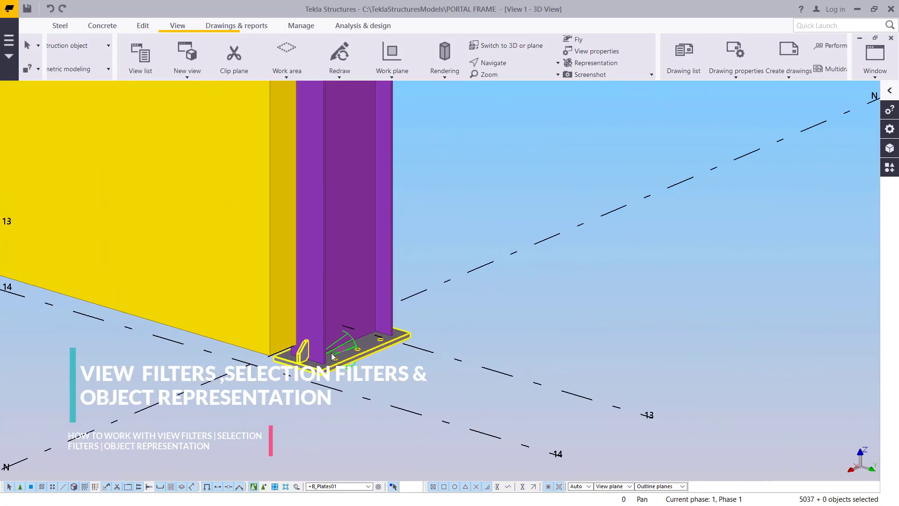
{"action": "scroll", "coordinate": [332, 357], "scroll_direction": "down", "scroll_amount": 8}
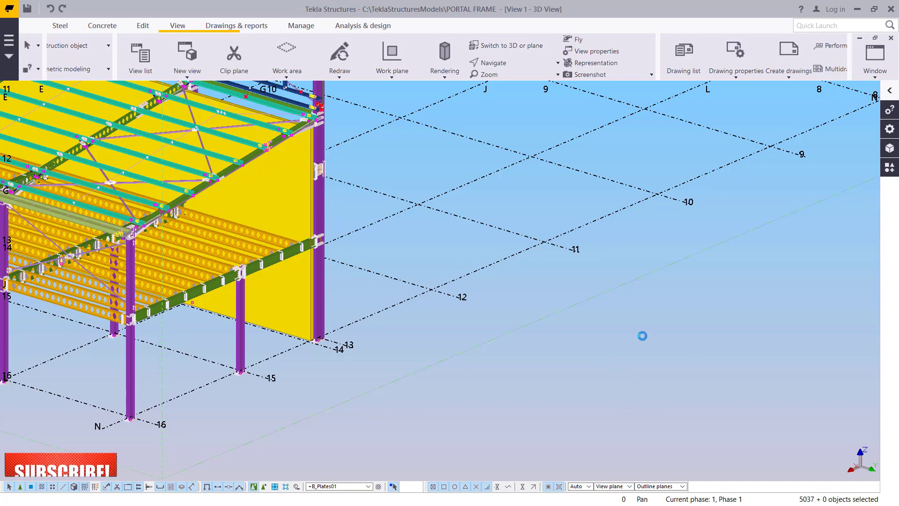
{"action": "left_click", "coordinate": [398, 458]}
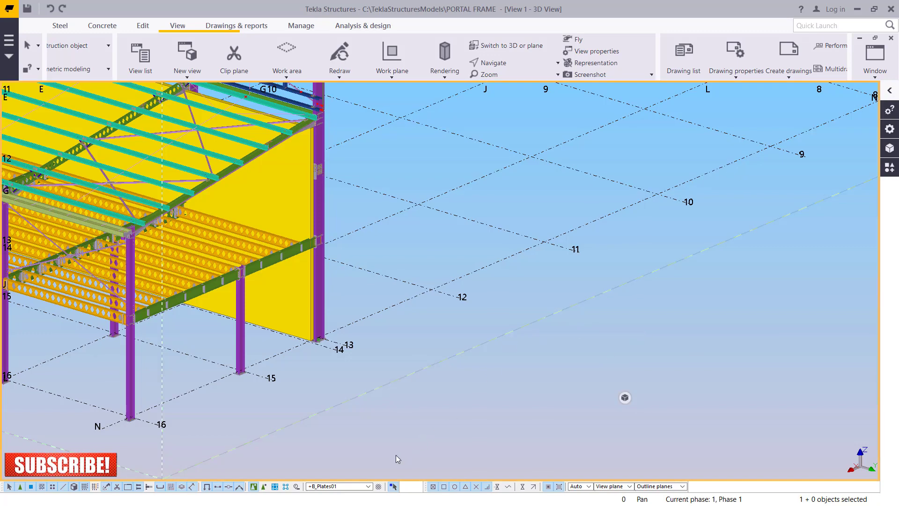
Step: Set the selection filter to All
{"action": "left_click", "coordinate": [369, 486]}
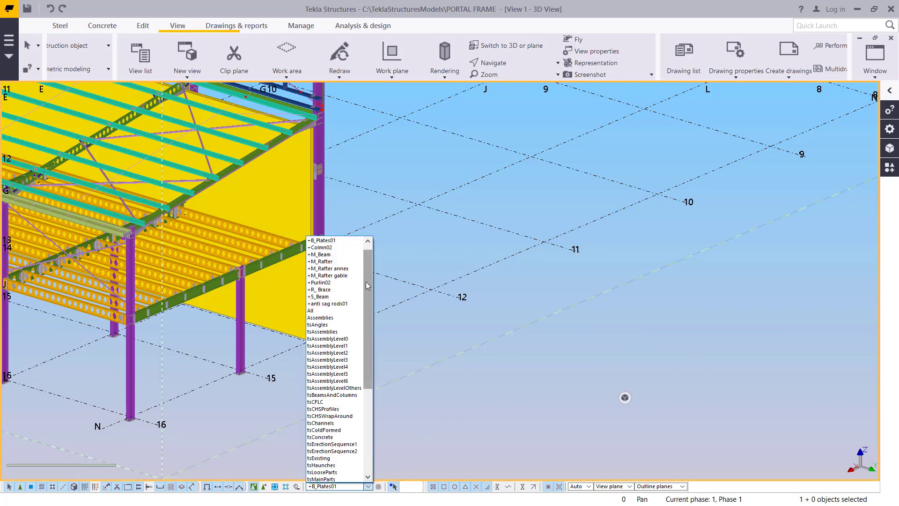
{"action": "mouse_move", "coordinate": [367, 283]}
{"action": "left_mouse_down"}
{"action": "mouse_move", "coordinate": [369, 403]}
{"action": "mouse_move", "coordinate": [375, 274]}
{"action": "left_mouse_up"}
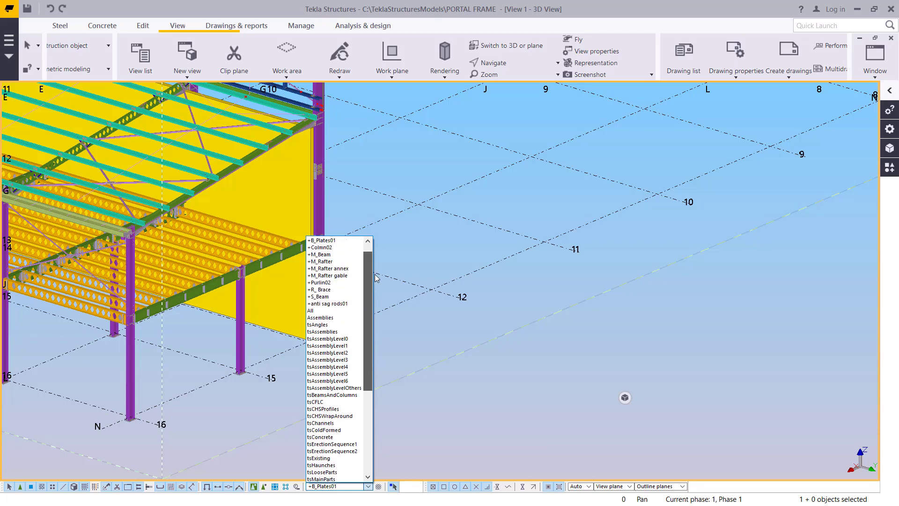
{"action": "left_click", "coordinate": [374, 271]}
{"action": "left_click", "coordinate": [369, 486]}
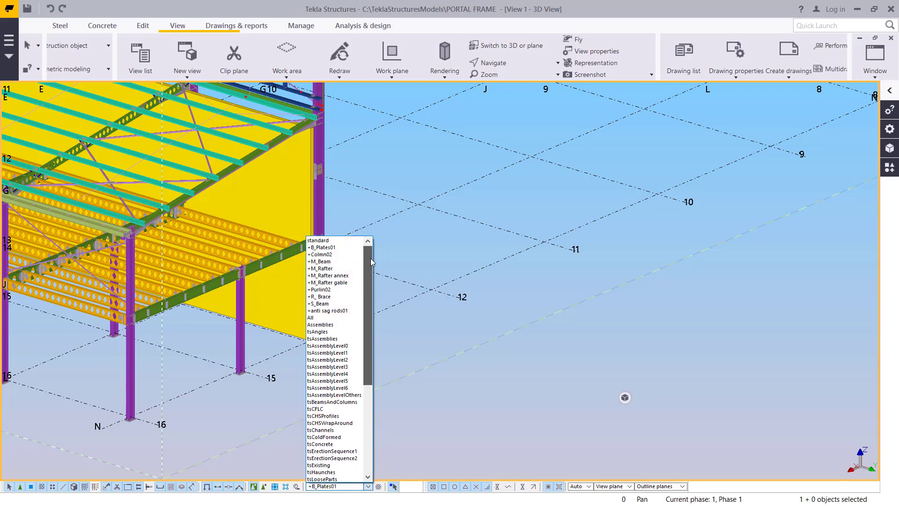
{"action": "left_click", "coordinate": [328, 311]}
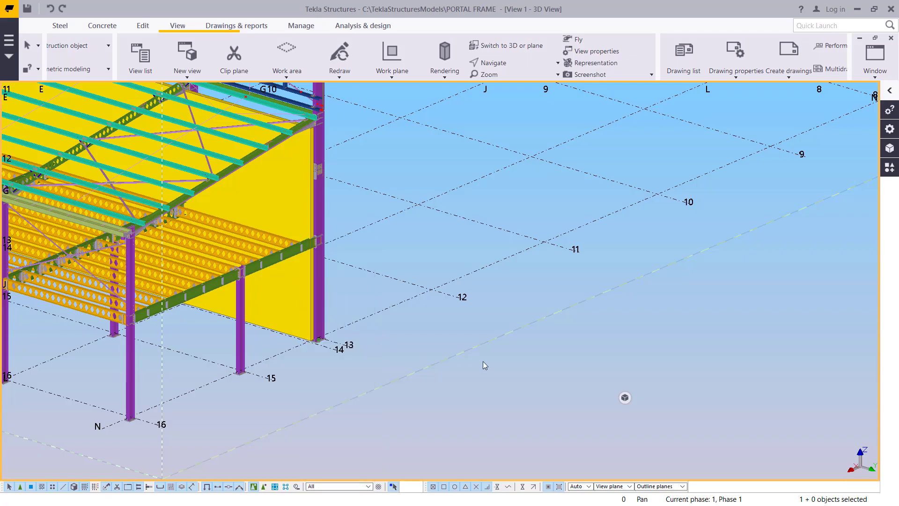
Step: Open the object representation settings from the 3D view's properties and add a second object group row
{"action": "scroll", "coordinate": [338, 389], "scroll_direction": "down", "scroll_amount": 5}
{"action": "scroll", "coordinate": [566, 277], "scroll_direction": "up", "scroll_amount": 3}
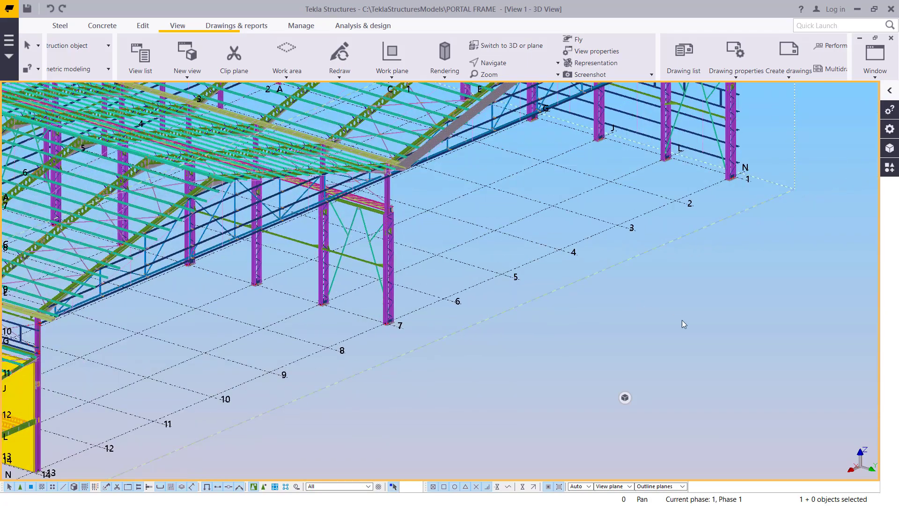
{"action": "double_click", "coordinate": [683, 321]}
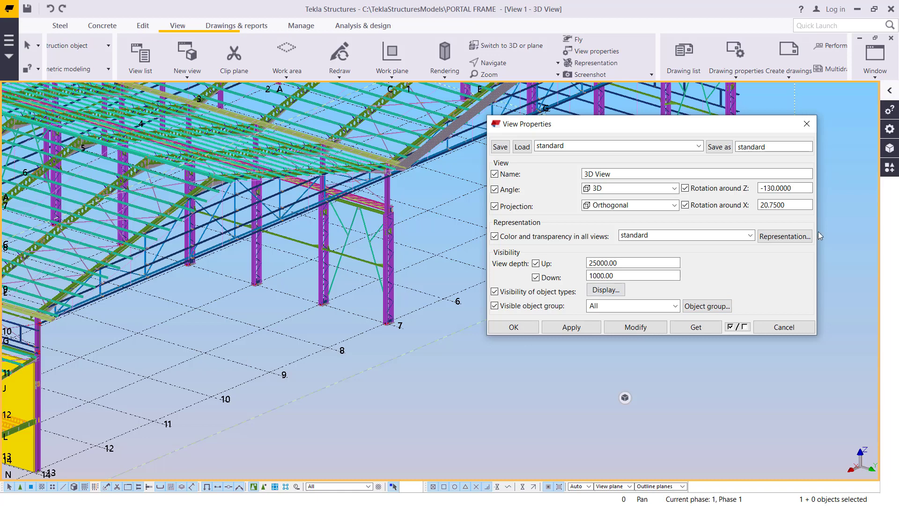
{"action": "left_click", "coordinate": [785, 236]}
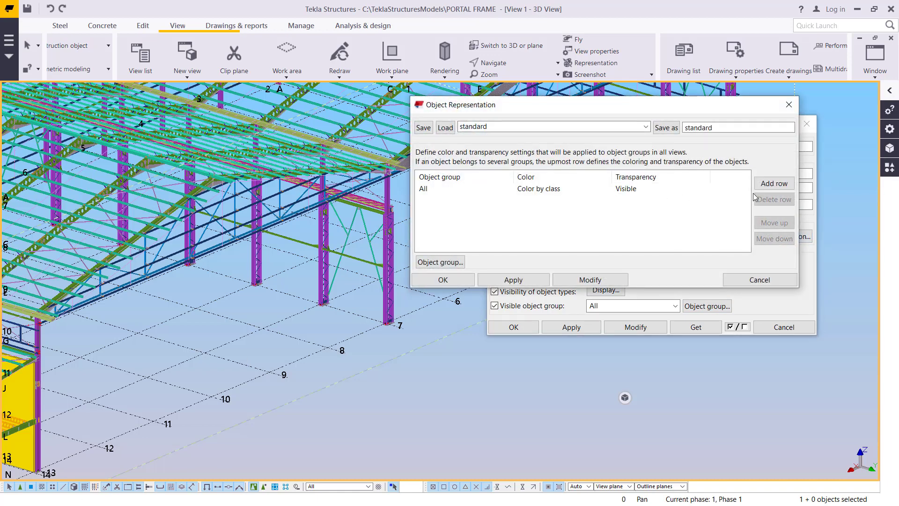
{"action": "left_click", "coordinate": [771, 183]}
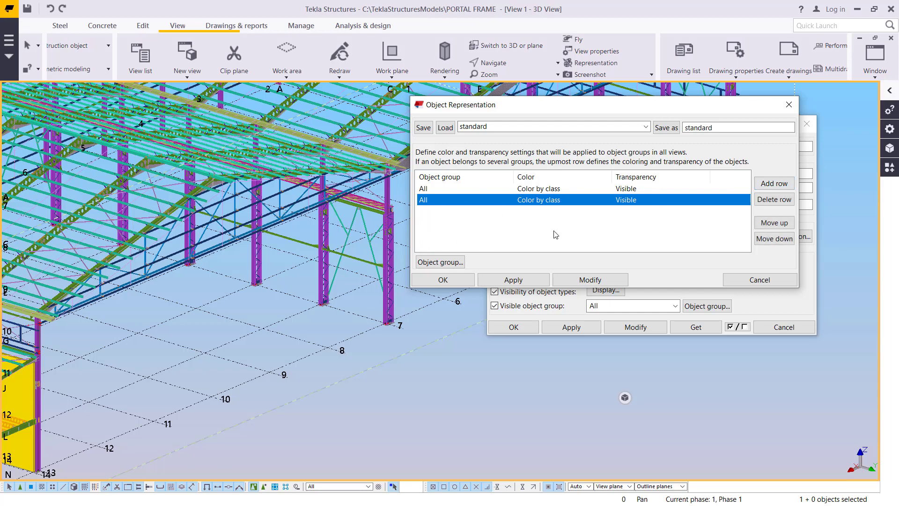
Step: Assign the +B_Plates01 object group to the new representation row
{"action": "left_click", "coordinate": [442, 205]}
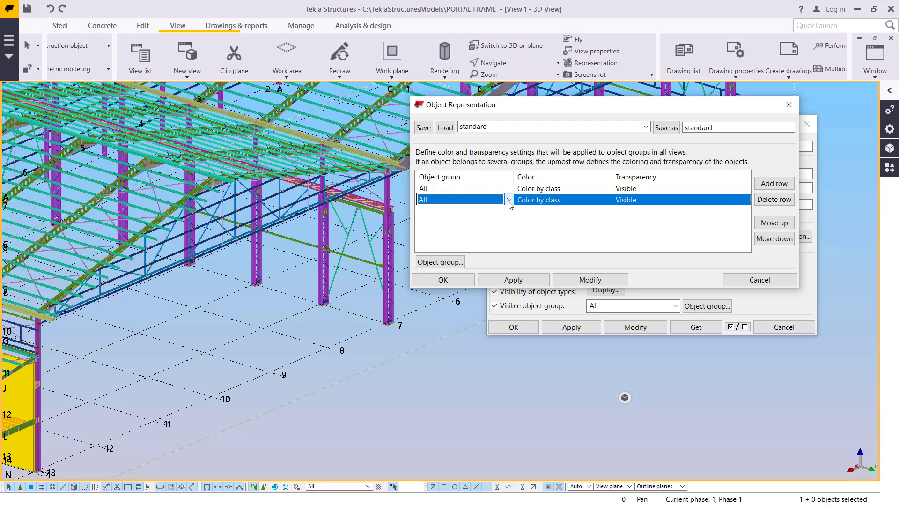
{"action": "left_click", "coordinate": [509, 201]}
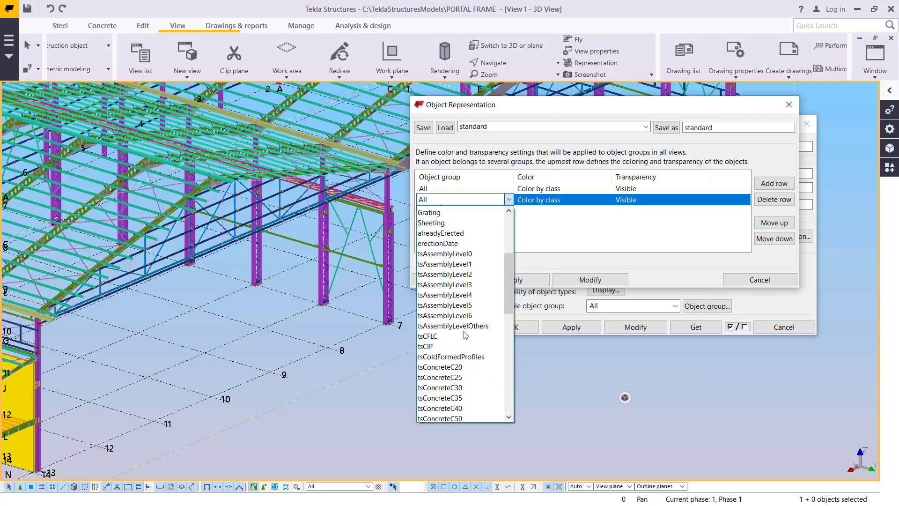
{"action": "scroll", "coordinate": [466, 335], "scroll_direction": "down", "scroll_amount": 10}
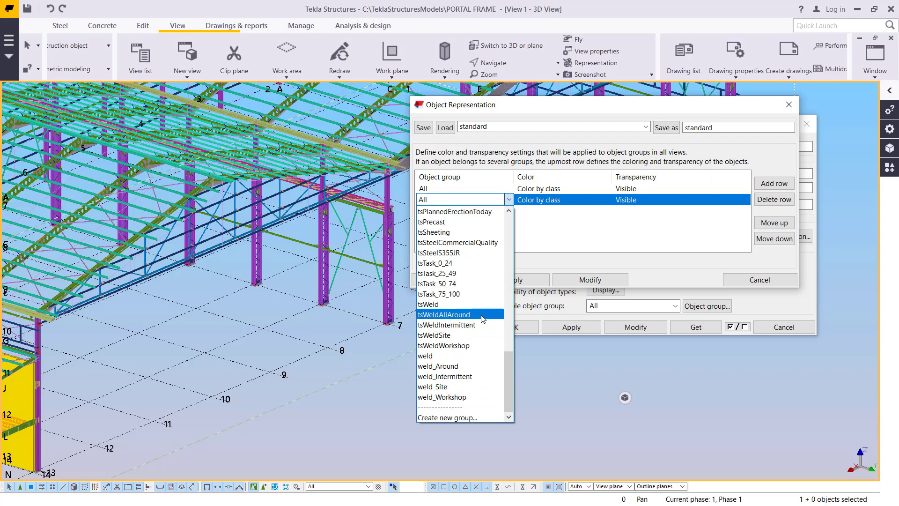
{"action": "scroll", "coordinate": [482, 319], "scroll_direction": "up", "scroll_amount": 9}
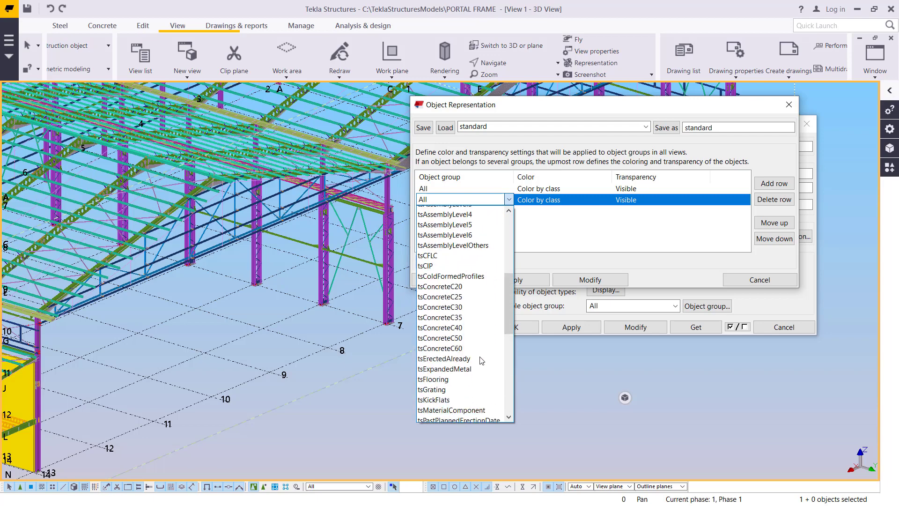
{"action": "scroll", "coordinate": [482, 360], "scroll_direction": "up", "scroll_amount": 7}
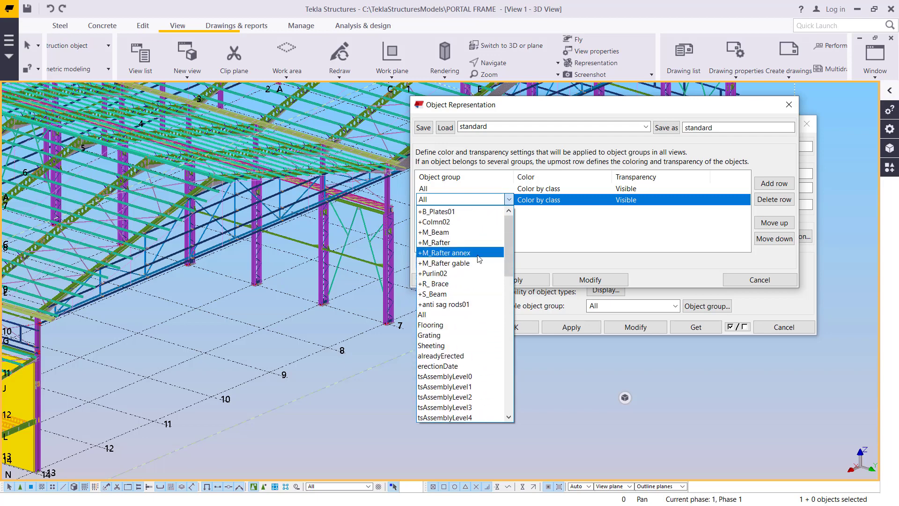
{"action": "left_click", "coordinate": [442, 212]}
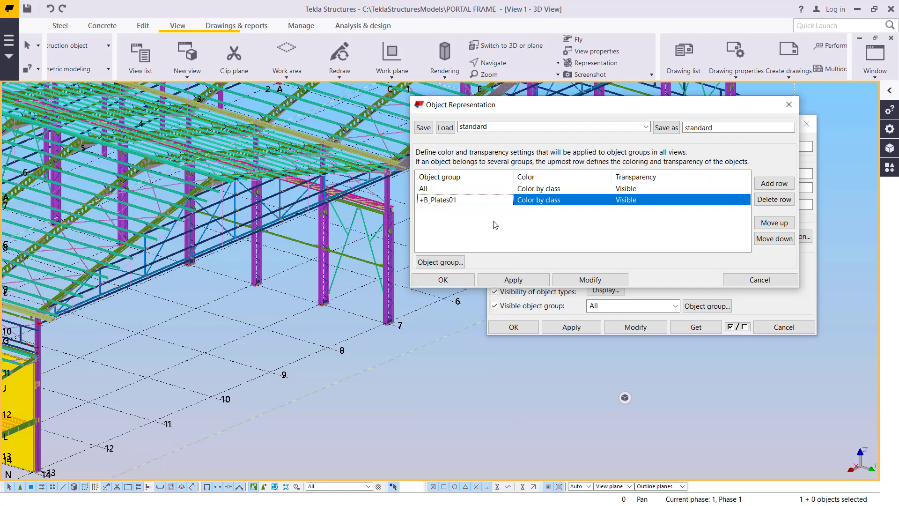
Step: Set the color of the +B_Plates01 representation row to red
{"action": "left_click", "coordinate": [549, 205]}
{"action": "left_click", "coordinate": [576, 201]}
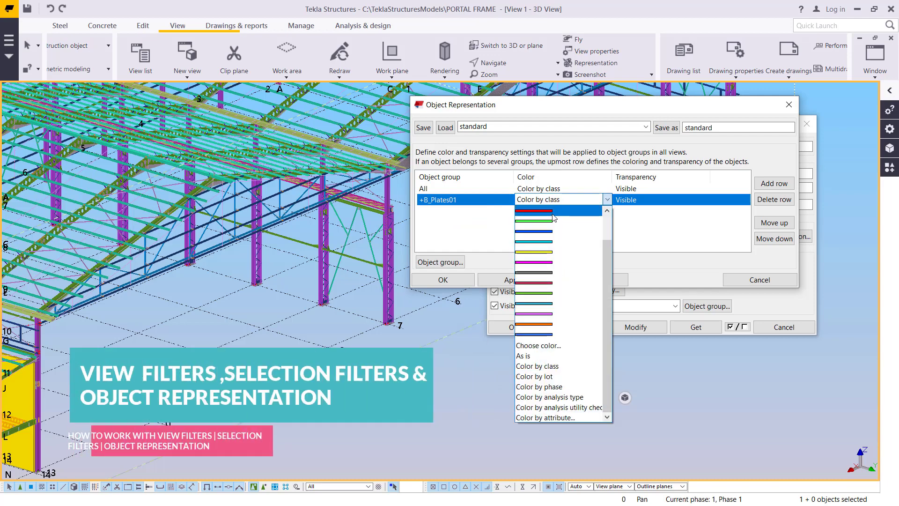
{"action": "left_click", "coordinate": [585, 211]}
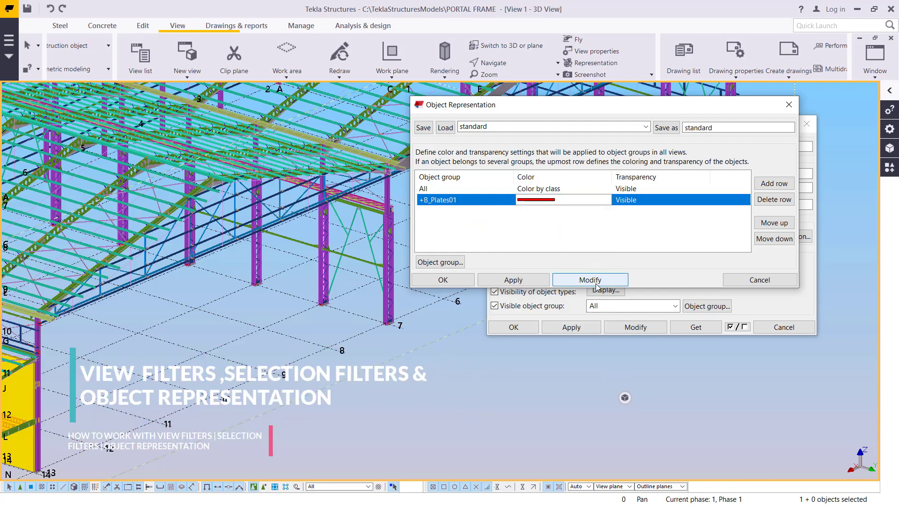
Step: Save the object representation settings under the name +B_Plate
{"action": "left_click", "coordinate": [720, 128]}
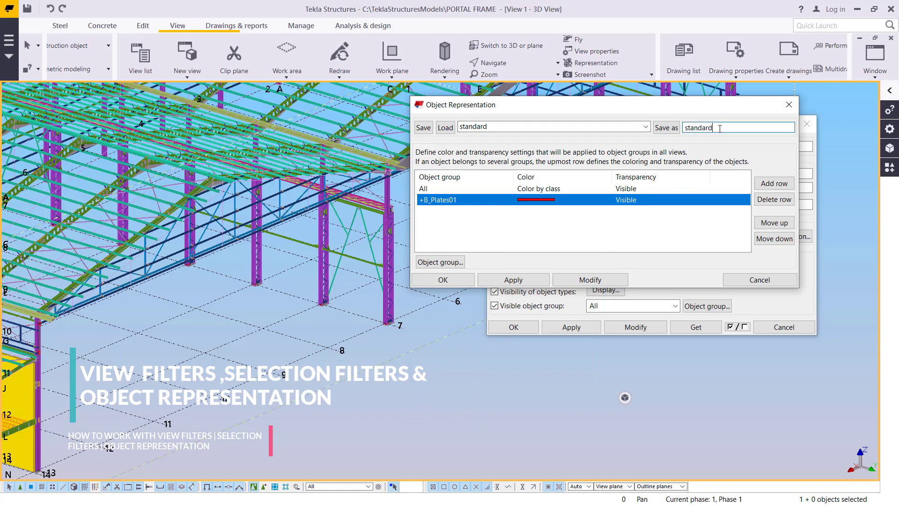
{"action": "left_click_drag", "start_coordinate": [720, 128], "coordinate": [683, 129]}
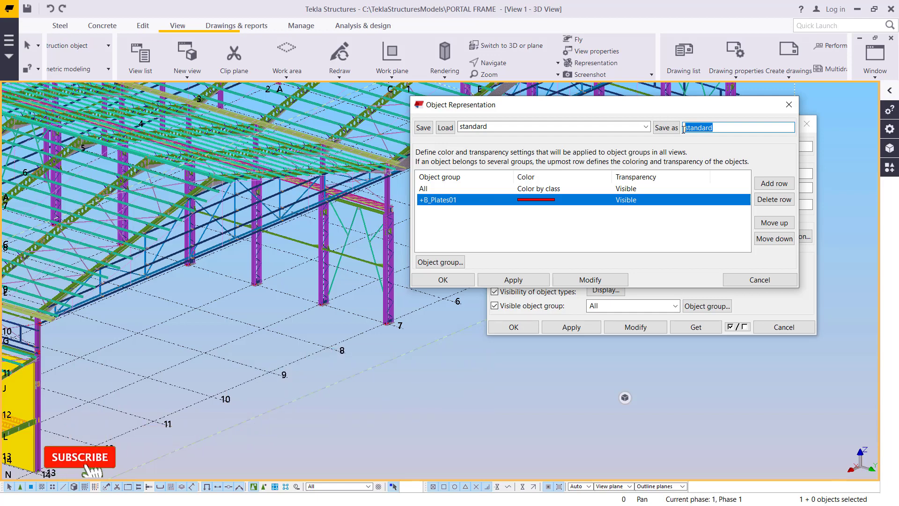
{"action": "type", "text": "+B_"}
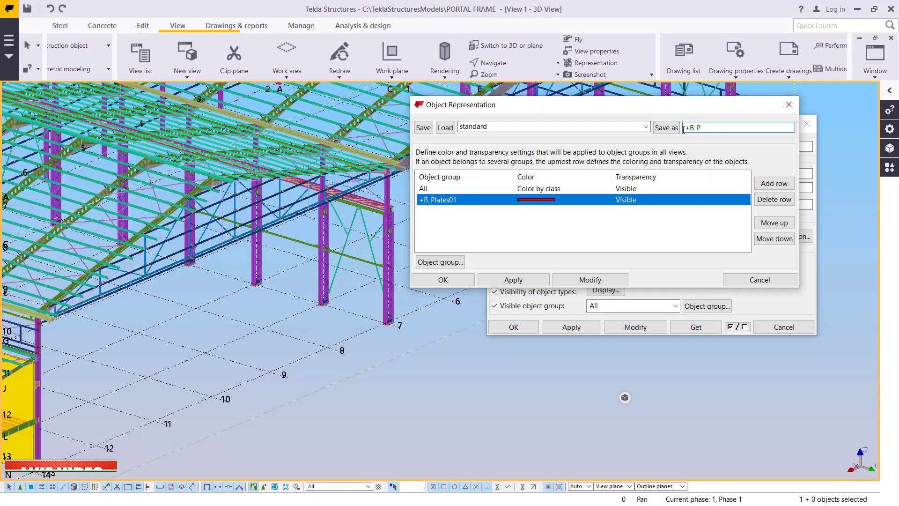
{"action": "type", "text": "Plate"}
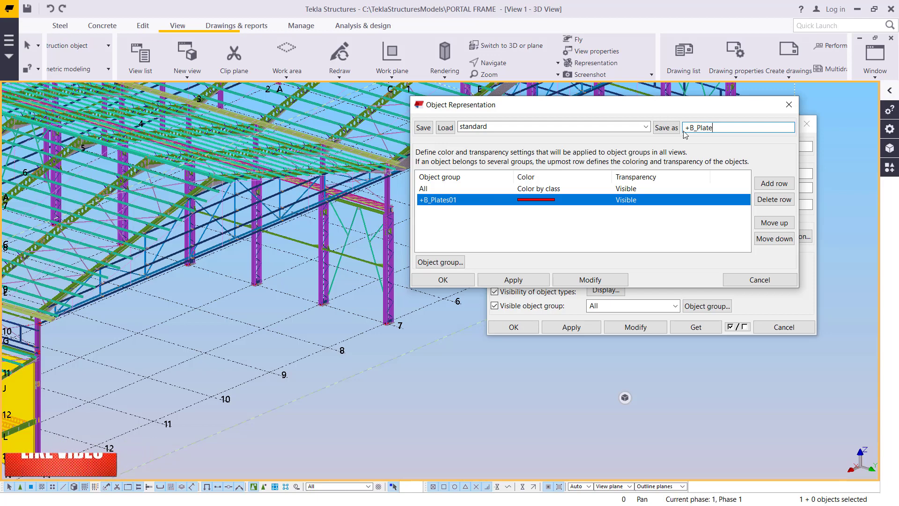
{"action": "left_click", "coordinate": [666, 128]}
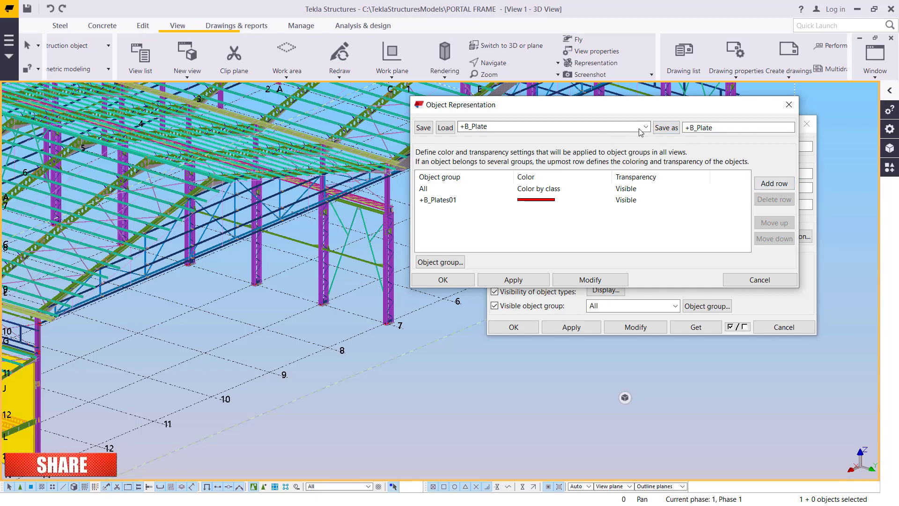
Step: Set the color of the All representation row to magenta and save the settings again as +B_Plate
{"action": "left_click", "coordinate": [452, 200]}
{"action": "left_click", "coordinate": [450, 200]}
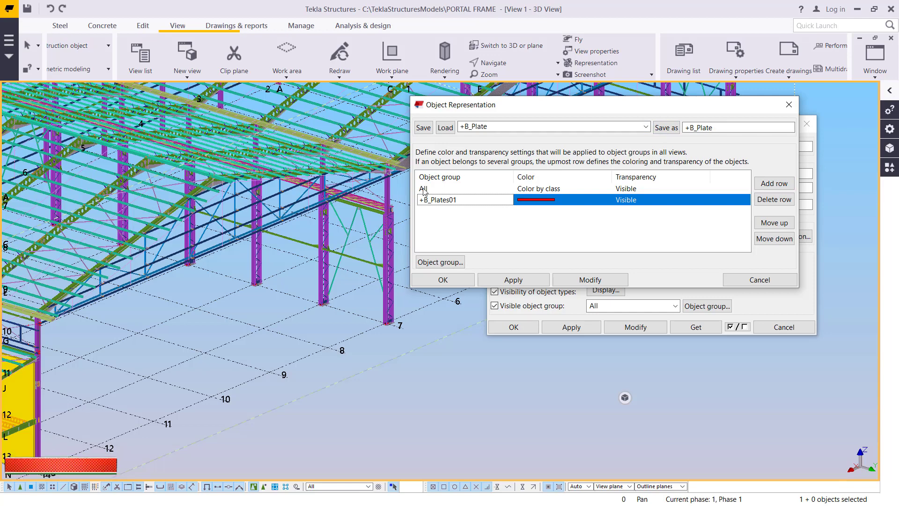
{"action": "left_click", "coordinate": [549, 190]}
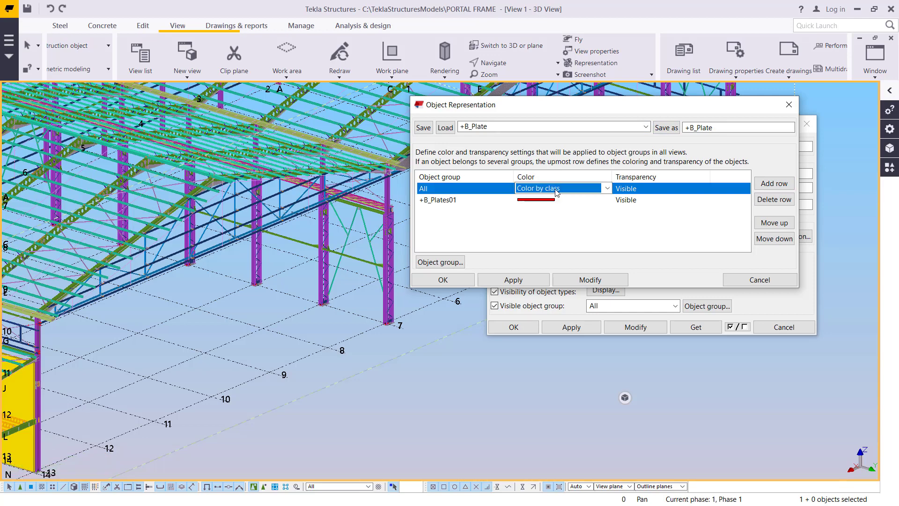
{"action": "left_click", "coordinate": [607, 188]}
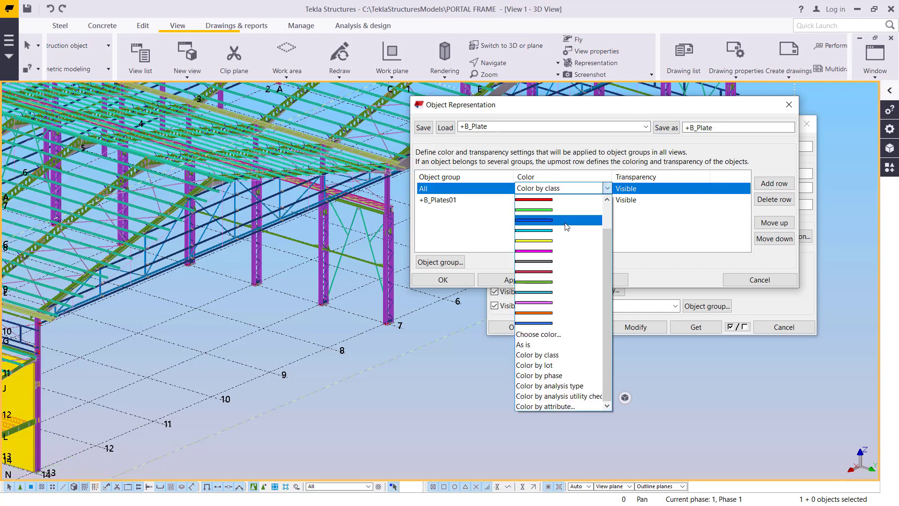
{"action": "left_click", "coordinate": [561, 251]}
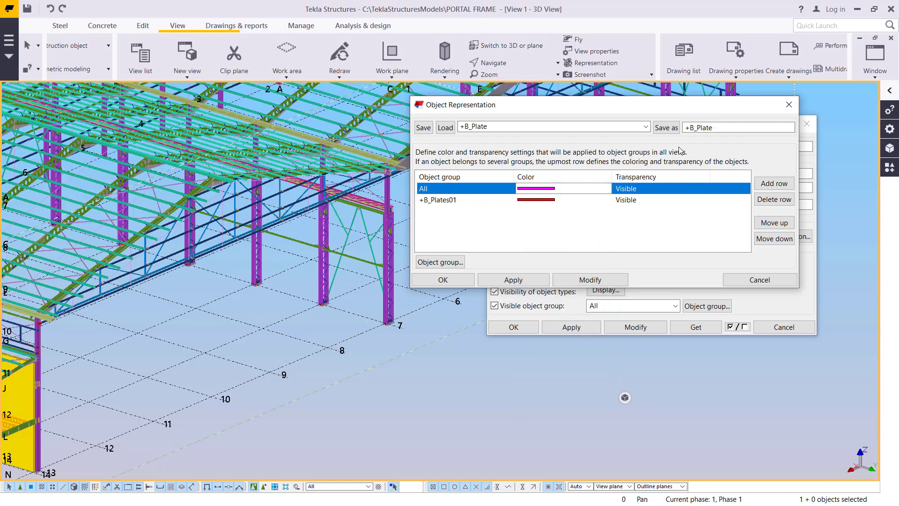
{"action": "left_click", "coordinate": [666, 127]}
Step: Select the +B_Plates01 row and apply the +B_Plate representation settings to the views with Modify
{"action": "left_click", "coordinate": [542, 202]}
{"action": "left_click", "coordinate": [641, 229]}
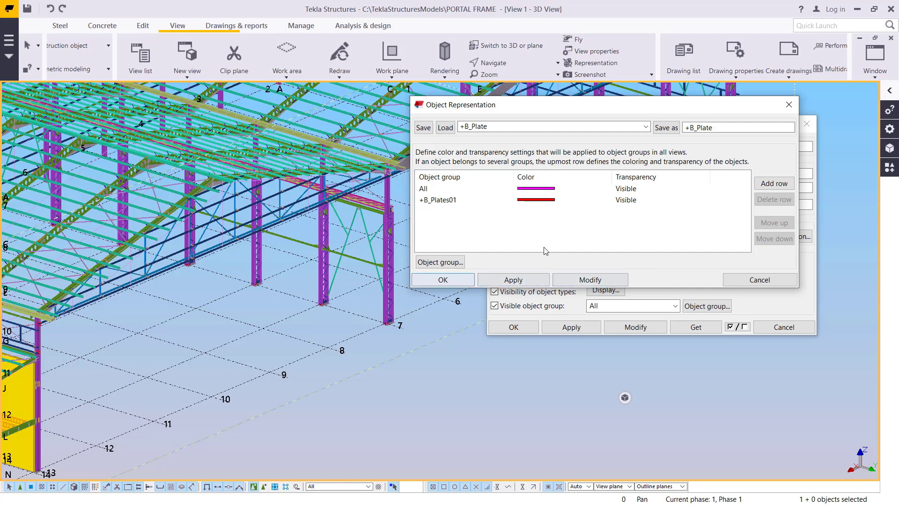
{"action": "left_click", "coordinate": [538, 201]}
{"action": "left_click", "coordinate": [596, 283]}
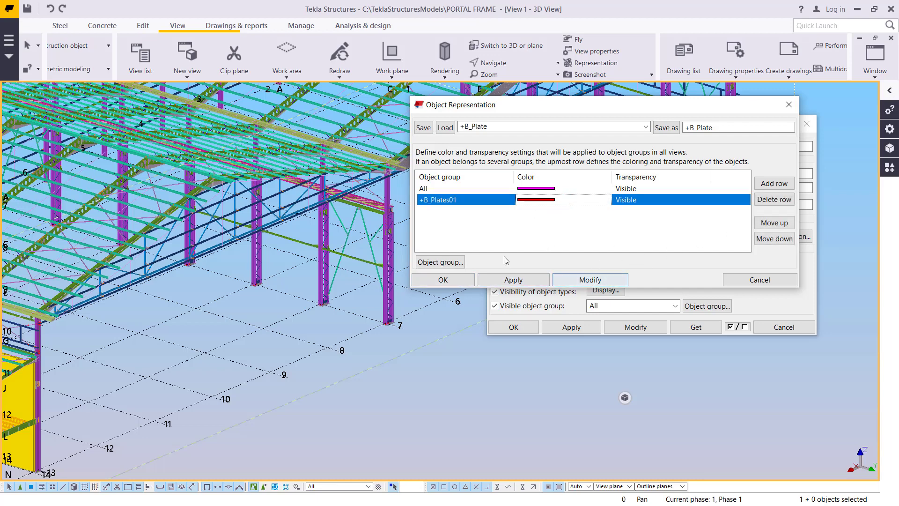
Step: Apply the representation with magenta for All and red for +B_Plates01 to the views and examine the column's base plate
{"action": "left_click", "coordinate": [582, 279]}
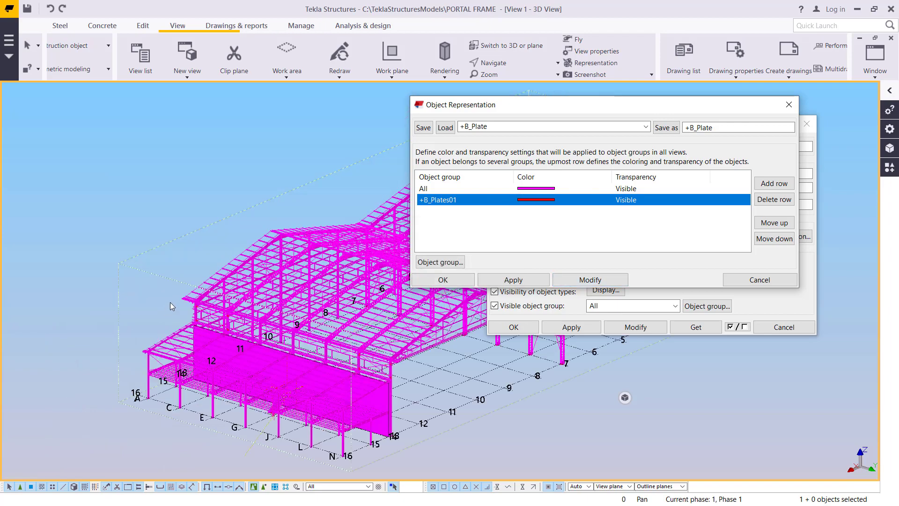
{"action": "scroll", "coordinate": [405, 367], "scroll_direction": "up", "scroll_amount": 5}
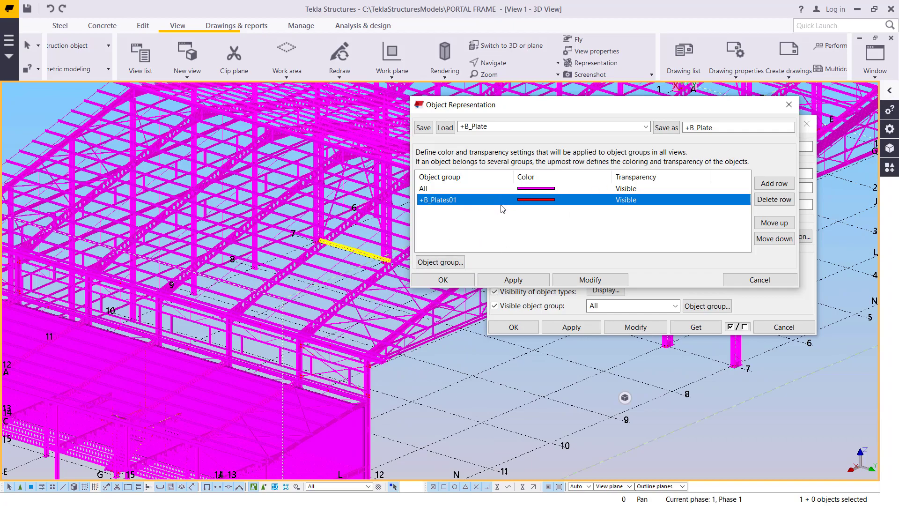
{"action": "scroll", "coordinate": [383, 399], "scroll_direction": "down", "scroll_amount": 3}
{"action": "scroll", "coordinate": [383, 399], "scroll_direction": "up", "scroll_amount": 5}
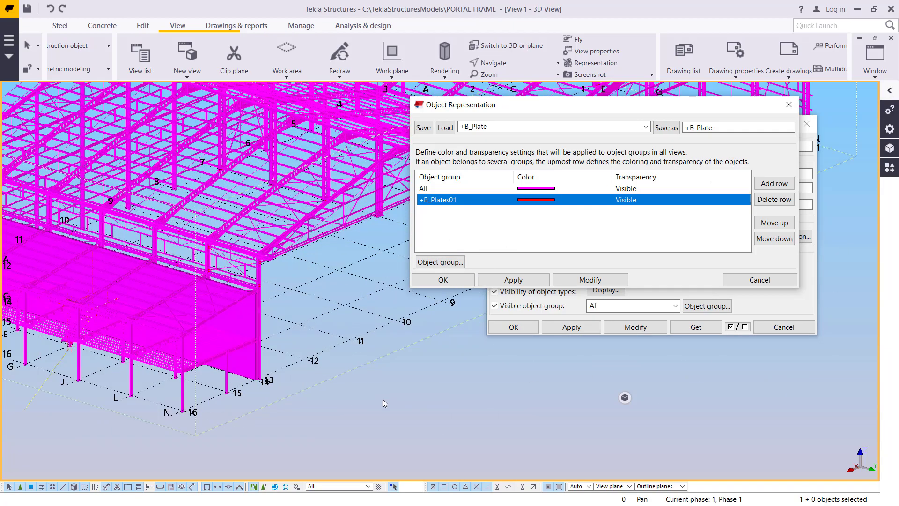
{"action": "scroll", "coordinate": [198, 377], "scroll_direction": "up", "scroll_amount": 5}
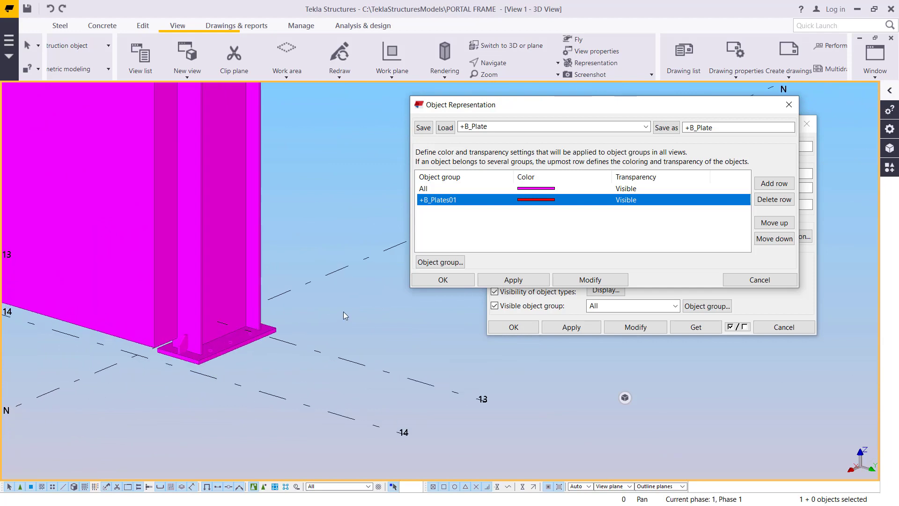
Step: Reapply the representation with the All row selected and again with the +B_Plates01 row selected, and re-examine the base plate
{"action": "left_click", "coordinate": [571, 189]}
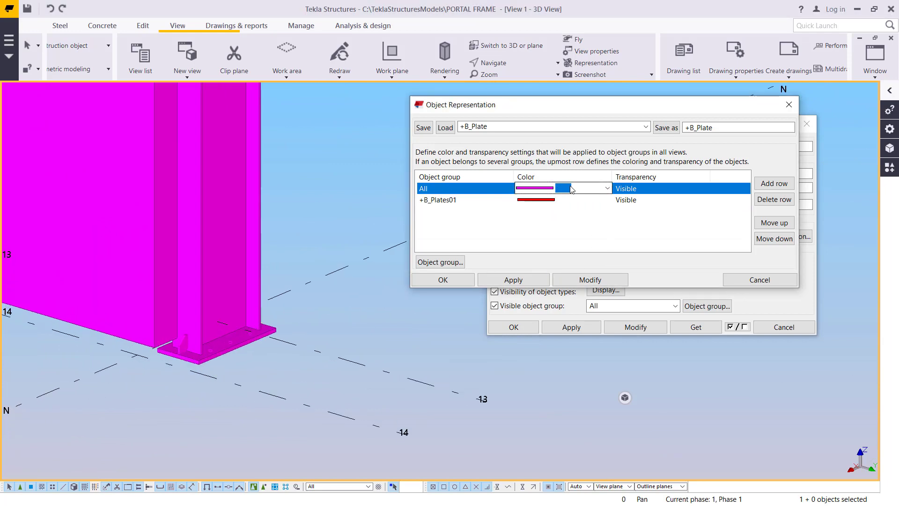
{"action": "left_click", "coordinate": [591, 280]}
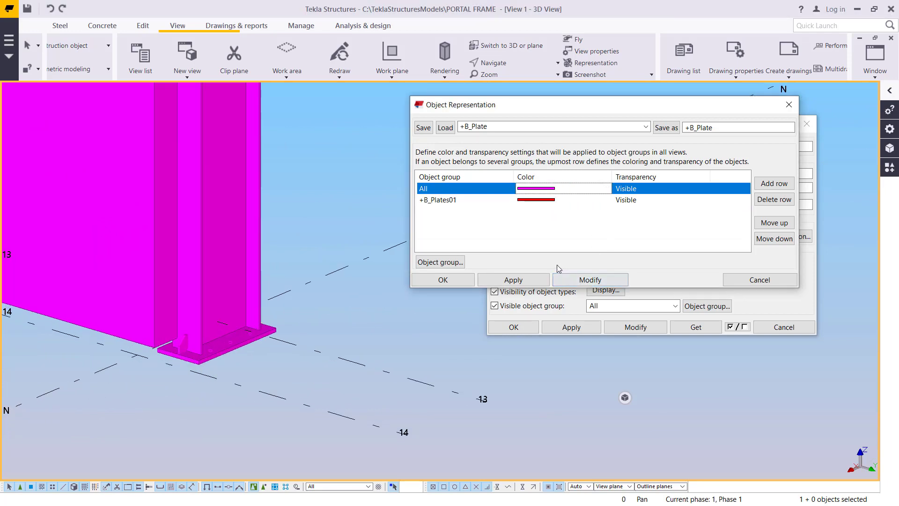
{"action": "left_click", "coordinate": [449, 200]}
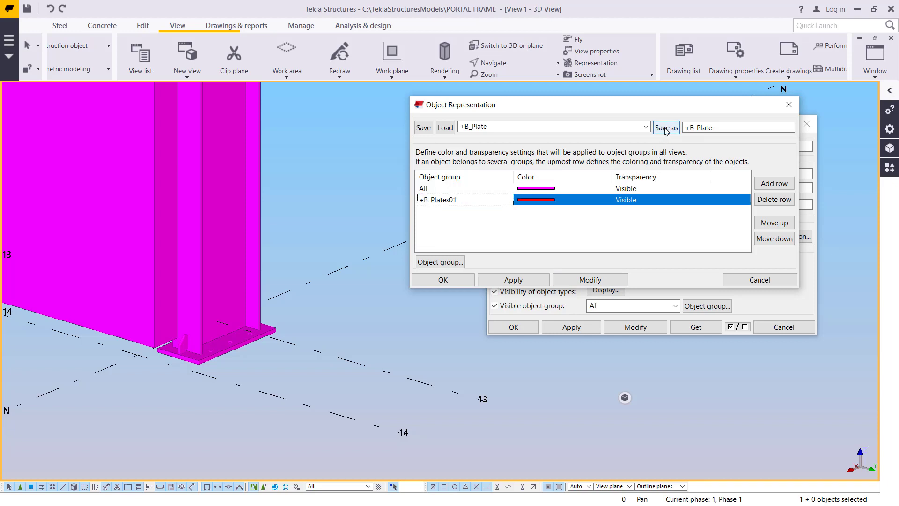
{"action": "left_click", "coordinate": [588, 280]}
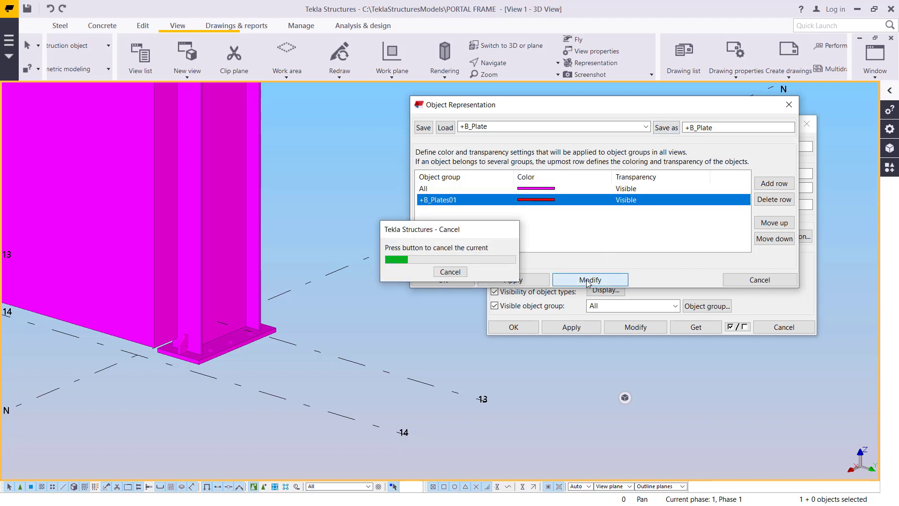
{"action": "scroll", "coordinate": [389, 451], "scroll_direction": "up", "scroll_amount": 5}
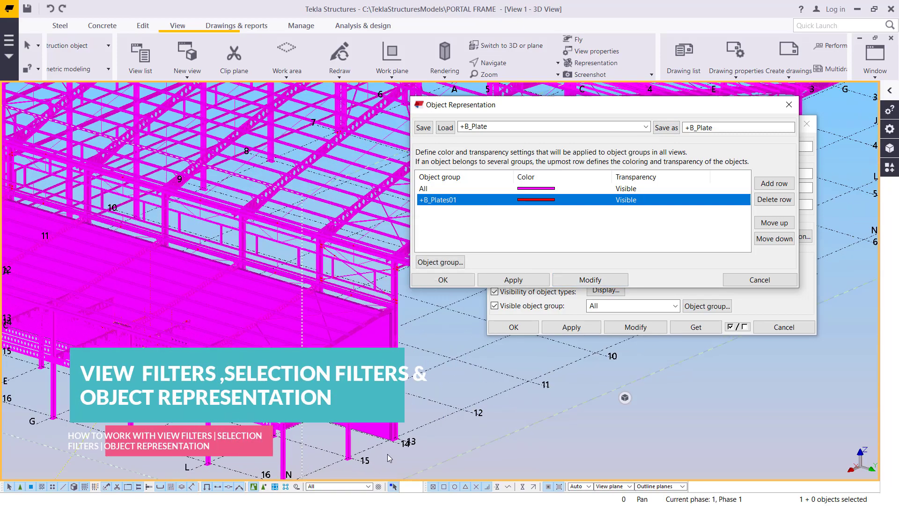
{"action": "scroll", "coordinate": [407, 442], "scroll_direction": "up", "scroll_amount": 5}
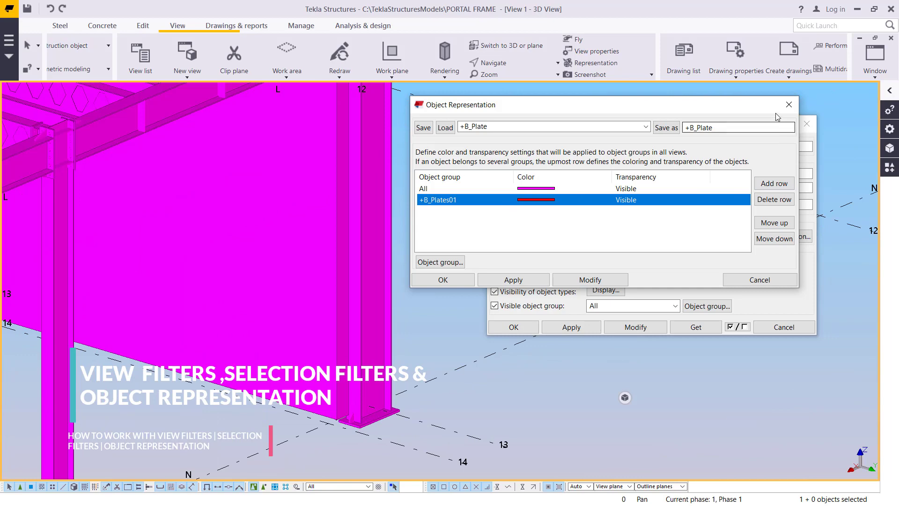
Step: Close the object representation and view properties settings and try to undo the last color change
{"action": "left_click", "coordinate": [789, 106]}
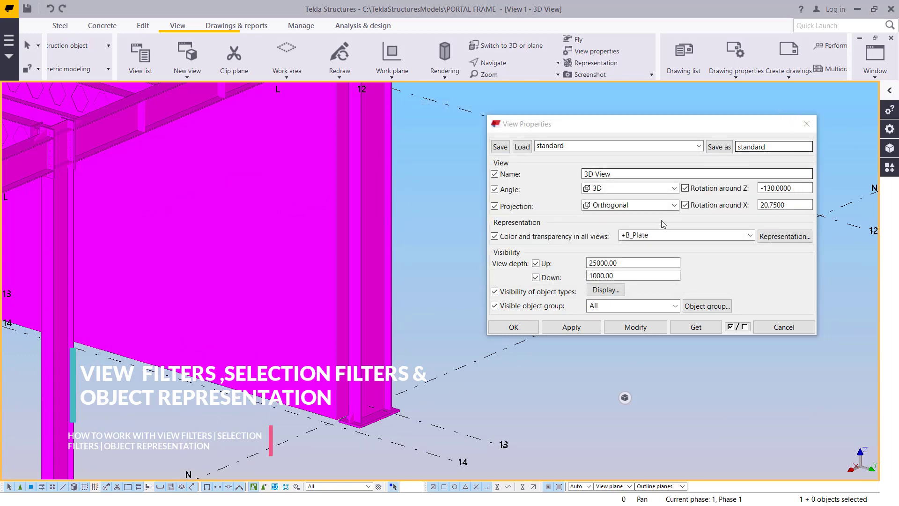
{"action": "left_click", "coordinate": [810, 121]}
{"action": "scroll", "coordinate": [324, 259], "scroll_direction": "down", "scroll_amount": 5}
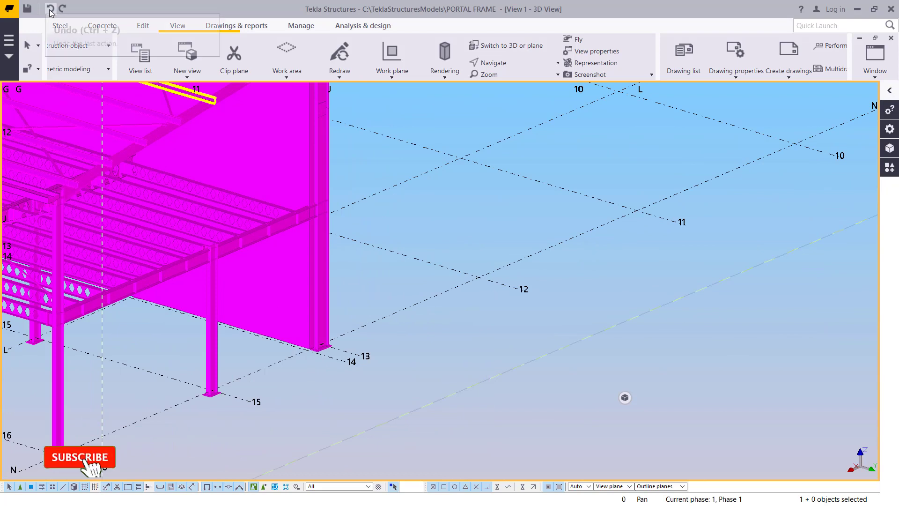
{"action": "key", "text": "ctrl+x"}
{"action": "key", "text": "ctrl+z"}
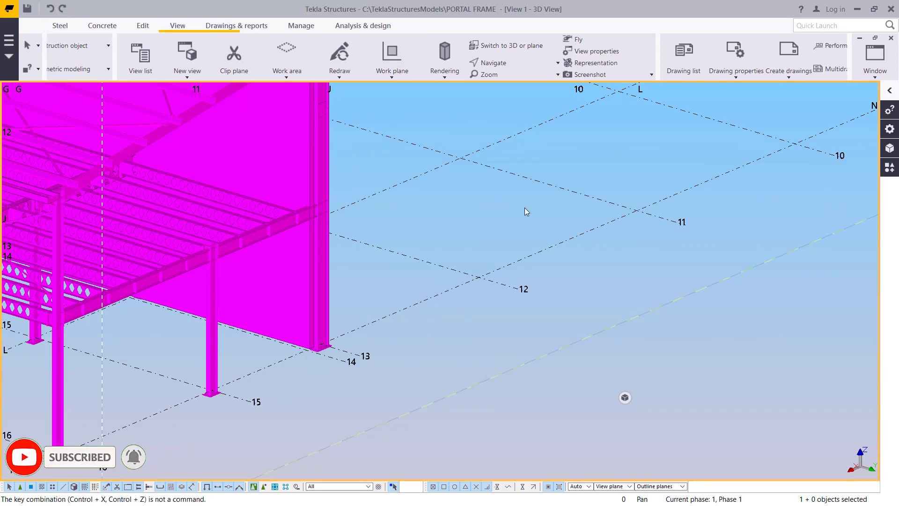
{"action": "scroll", "coordinate": [327, 366], "scroll_direction": "up", "scroll_amount": 10}
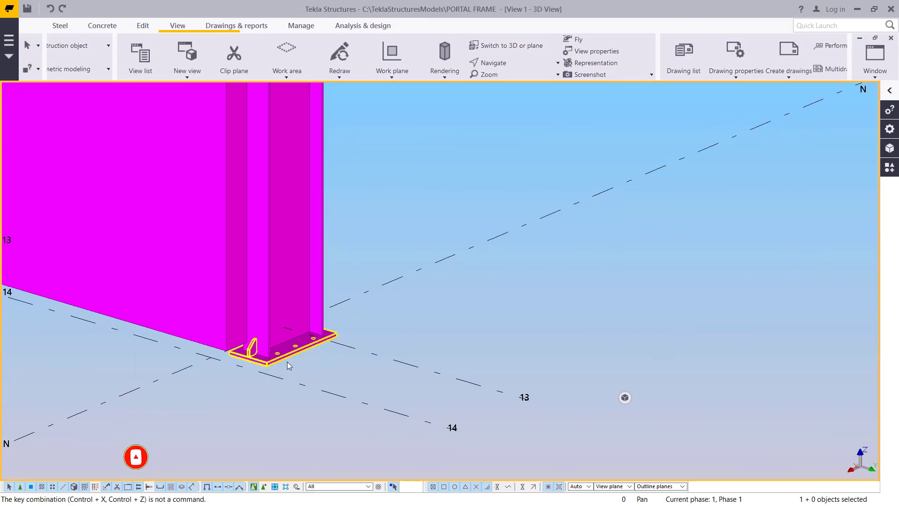
Step: Reopen the 3D view's object representation and apply +B_Plate with All colored by class and +B_Plates01 in red
{"action": "double_click", "coordinate": [657, 257]}
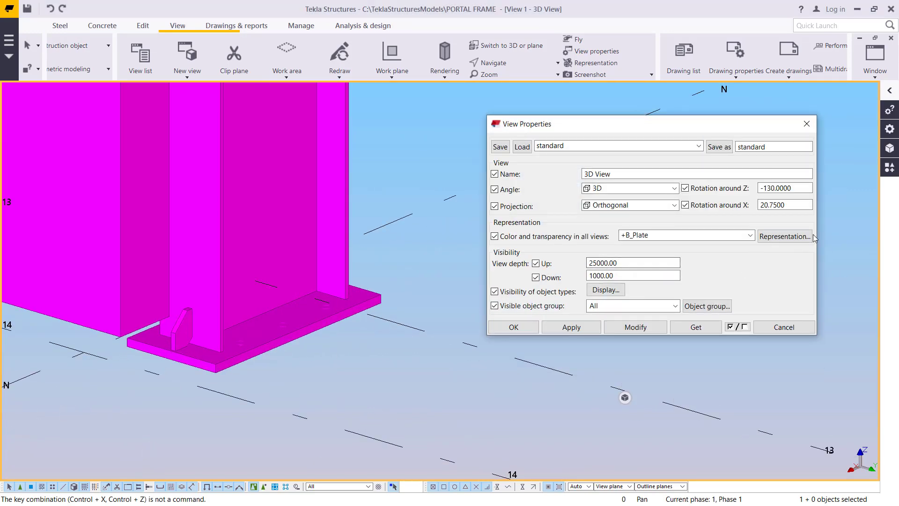
{"action": "left_click", "coordinate": [788, 237]}
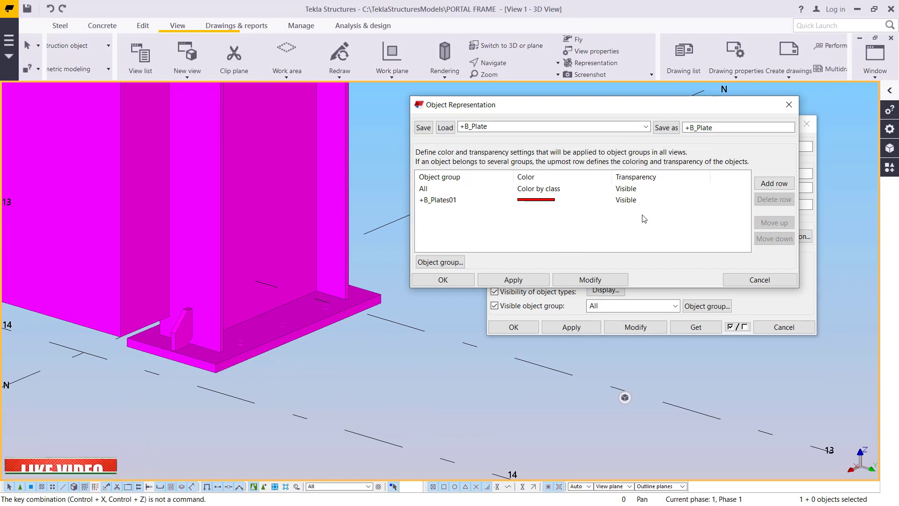
{"action": "left_click", "coordinate": [538, 202]}
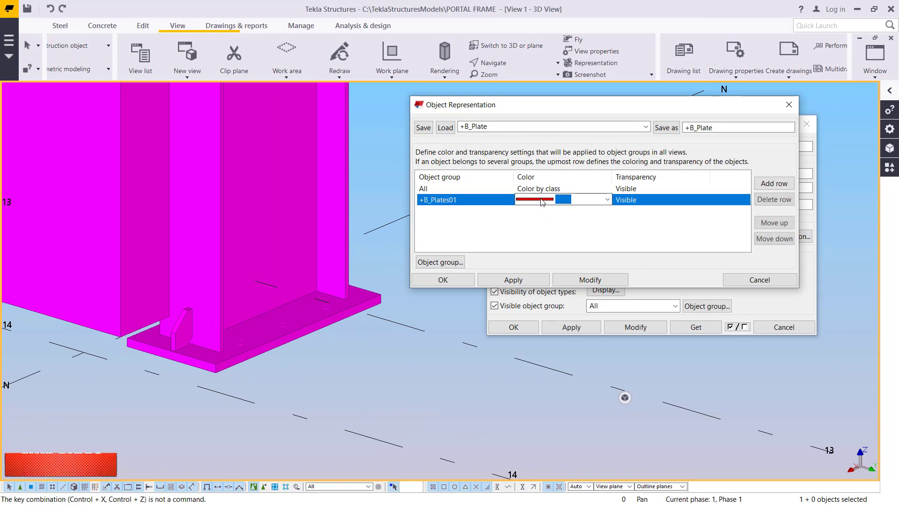
{"action": "left_click", "coordinate": [597, 280]}
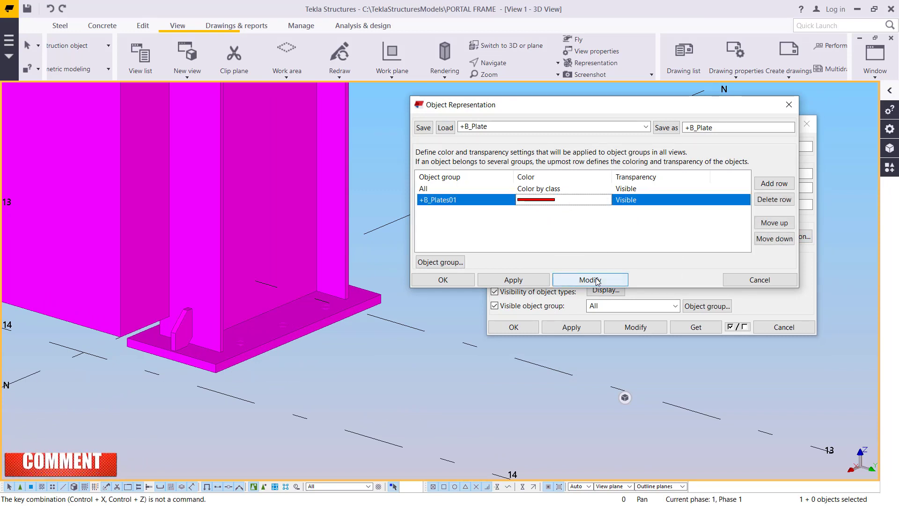
{"action": "left_click", "coordinate": [583, 280]}
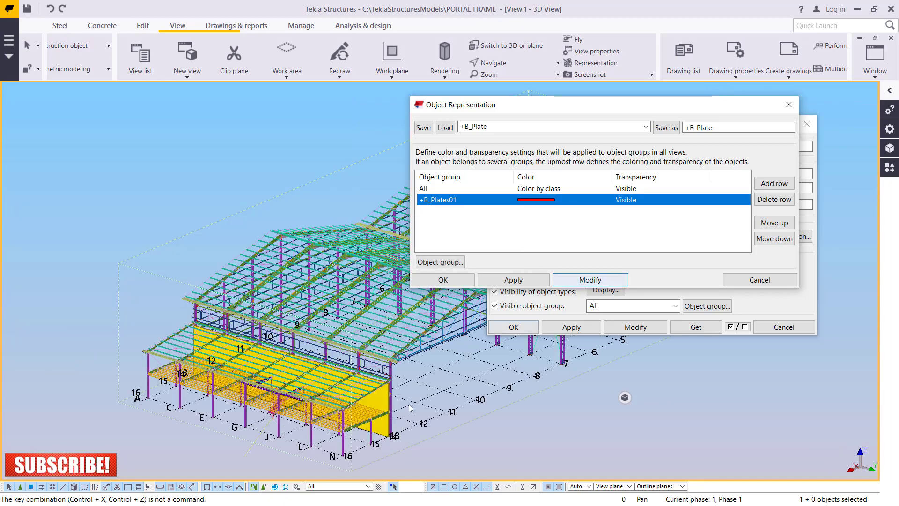
{"action": "scroll", "coordinate": [410, 408], "scroll_direction": "up", "scroll_amount": 10}
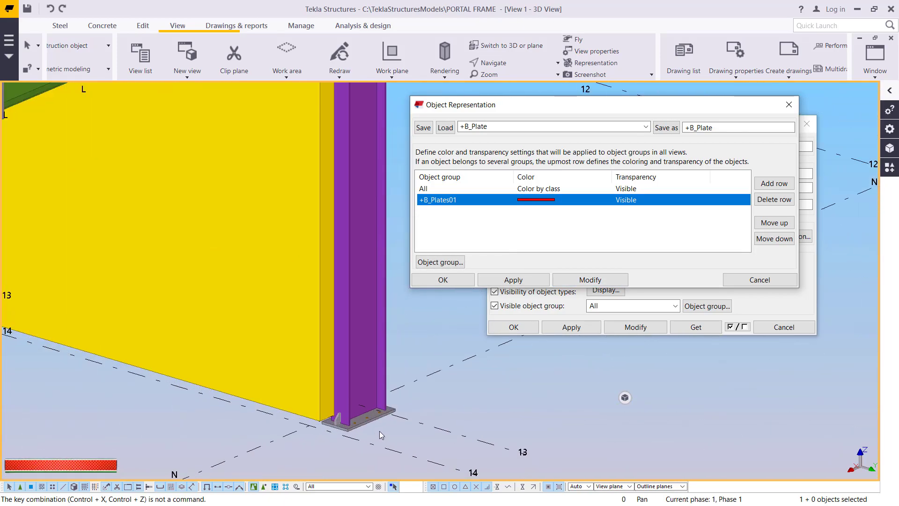
{"action": "scroll", "coordinate": [380, 435], "scroll_direction": "up", "scroll_amount": 8}
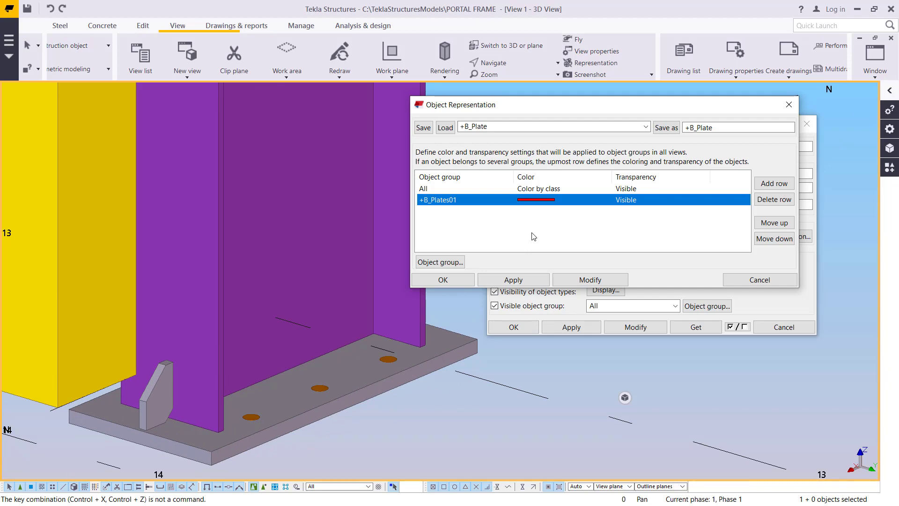
Step: Open the +B_Plates01 object group and disable its second and third RAFTER, PURLIN, ROOF BRACE, ANTISAGROD and COLUMN rows
{"action": "left_click", "coordinate": [445, 262]}
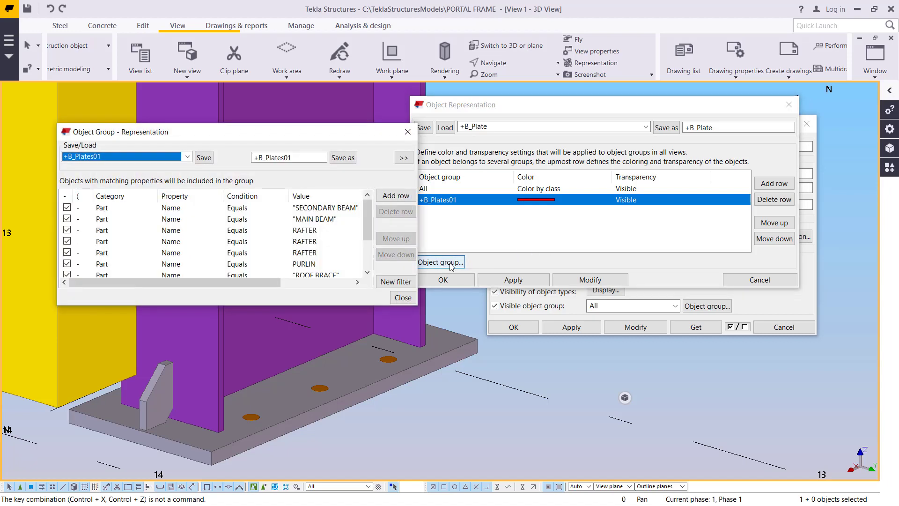
{"action": "left_click_drag", "start_coordinate": [364, 133], "coordinate": [755, 101]}
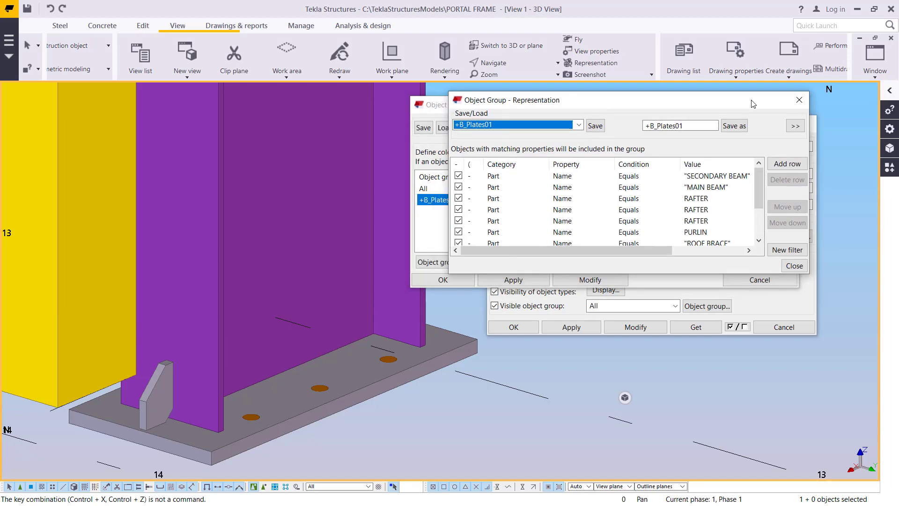
{"action": "scroll", "coordinate": [507, 187], "scroll_direction": "down", "scroll_amount": 1}
{"action": "left_click", "coordinate": [458, 176]}
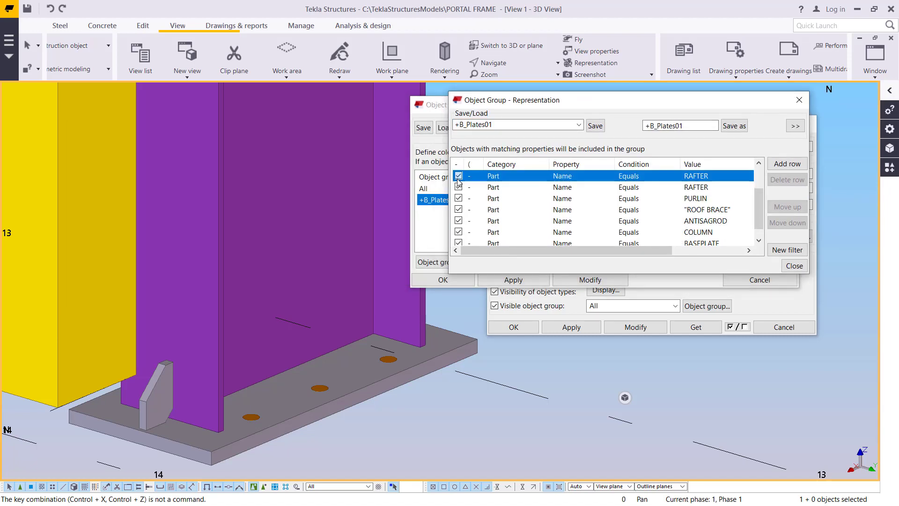
{"action": "left_click", "coordinate": [459, 187]}
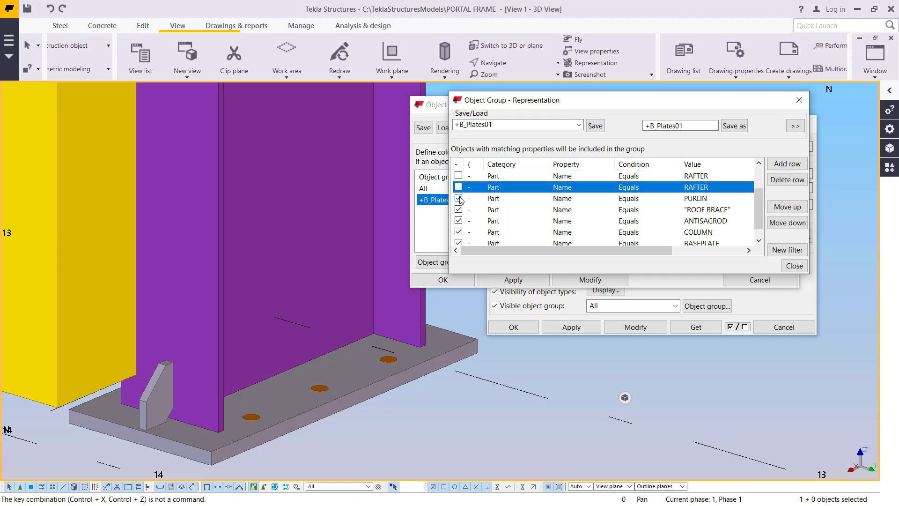
{"action": "left_click", "coordinate": [459, 199]}
{"action": "scroll", "coordinate": [469, 211], "scroll_direction": "down", "scroll_amount": 1}
{"action": "left_click", "coordinate": [459, 198]}
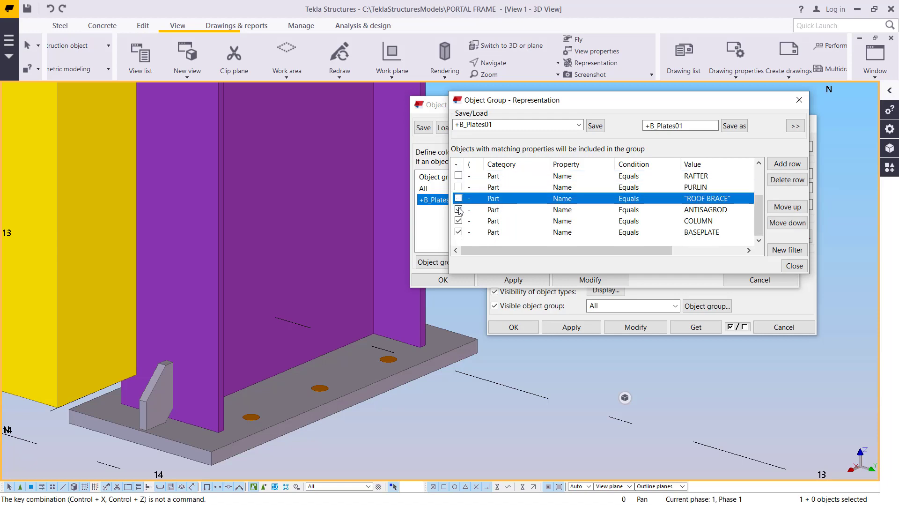
{"action": "left_click", "coordinate": [459, 209]}
{"action": "left_click", "coordinate": [459, 221]}
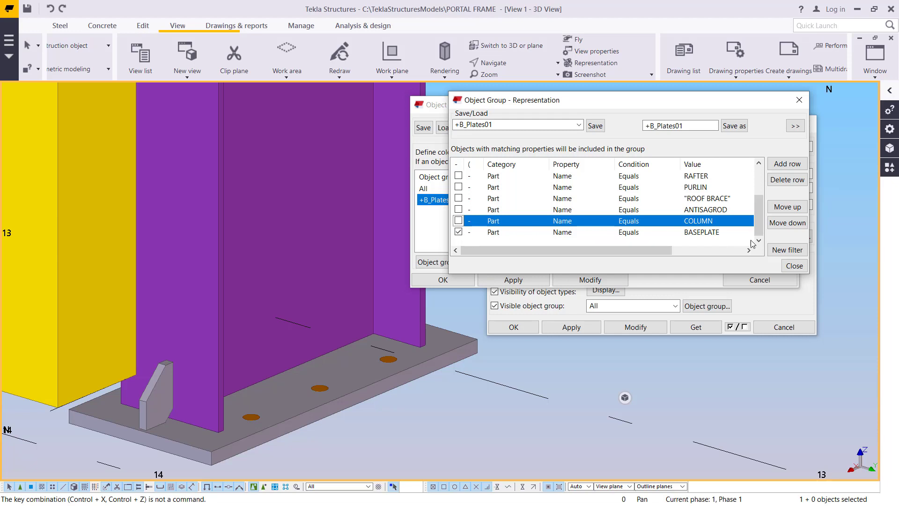
Step: Disable the SECONDARY BEAM, MAIN BEAM and first RAFTER rows, and close the object group without saving the changes
{"action": "scroll", "coordinate": [533, 220], "scroll_direction": "up", "scroll_amount": 2}
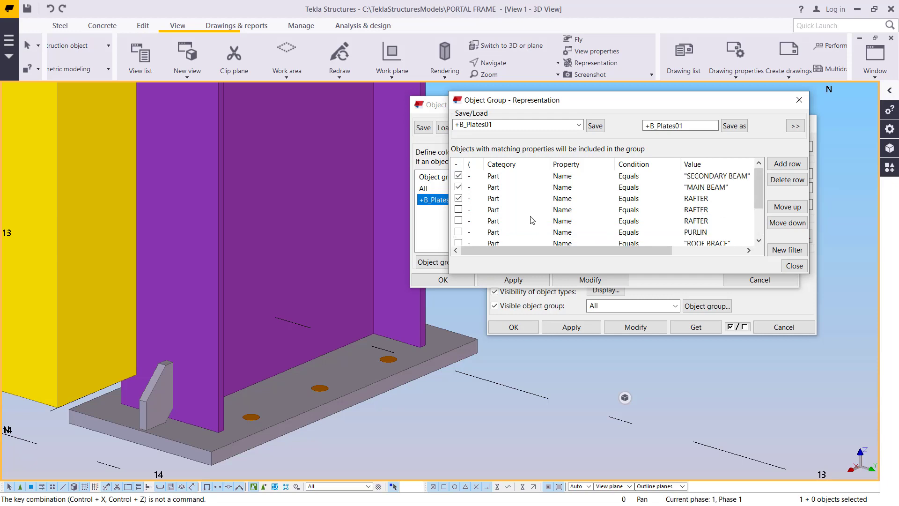
{"action": "left_click", "coordinate": [459, 176]}
{"action": "left_click", "coordinate": [459, 187]}
{"action": "left_click", "coordinate": [459, 198]}
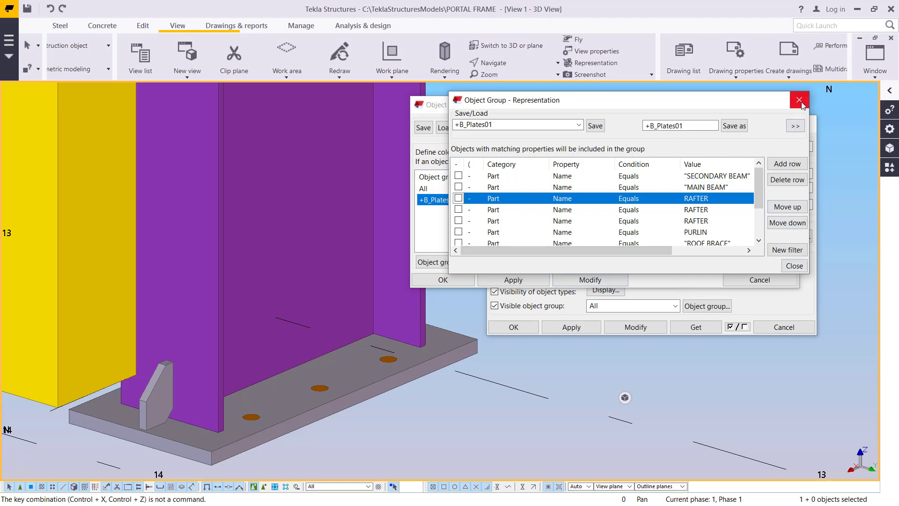
{"action": "scroll", "coordinate": [615, 214], "scroll_direction": "down", "scroll_amount": 2}
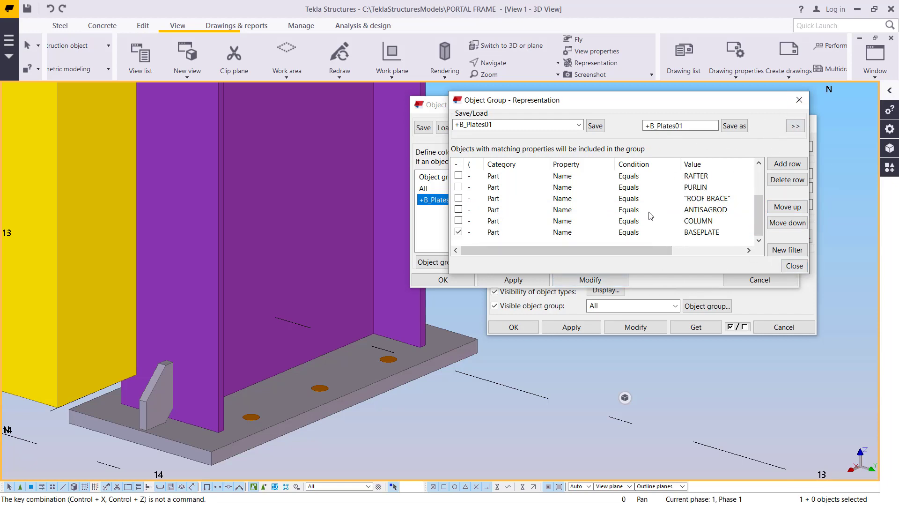
{"action": "left_click", "coordinate": [799, 101]}
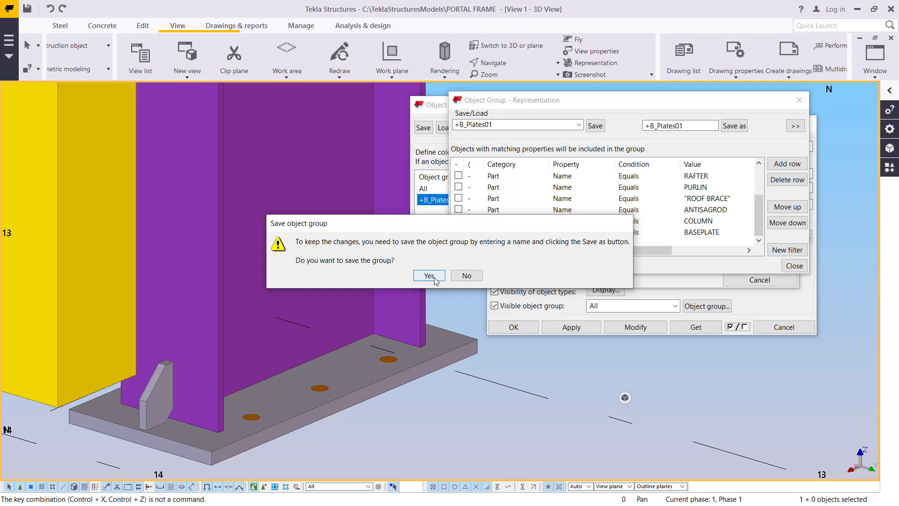
{"action": "left_click", "coordinate": [456, 276]}
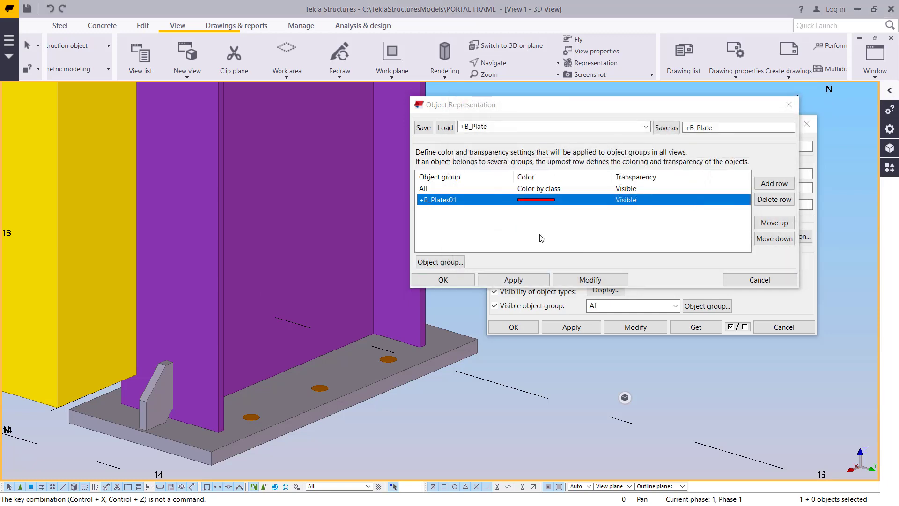
Step: Apply and confirm the +B_Plate representation settings, and check the color of the column's base plate
{"action": "left_click", "coordinate": [591, 280]}
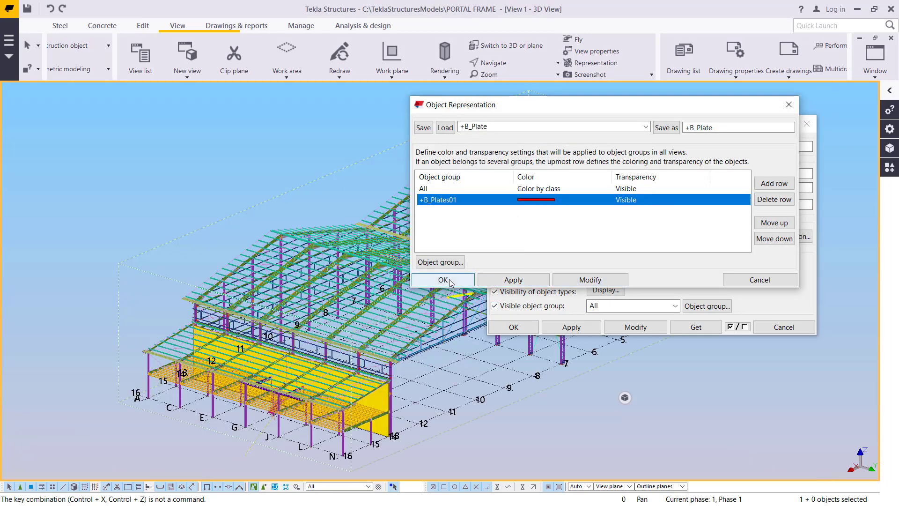
{"action": "left_click", "coordinate": [443, 280]}
{"action": "scroll", "coordinate": [437, 399], "scroll_direction": "up", "scroll_amount": 10}
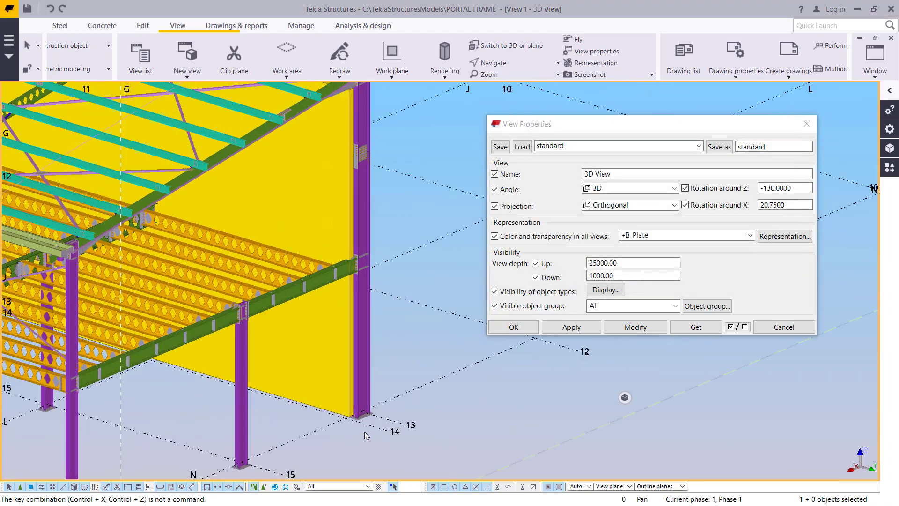
{"action": "scroll", "coordinate": [362, 432], "scroll_direction": "up", "scroll_amount": 5}
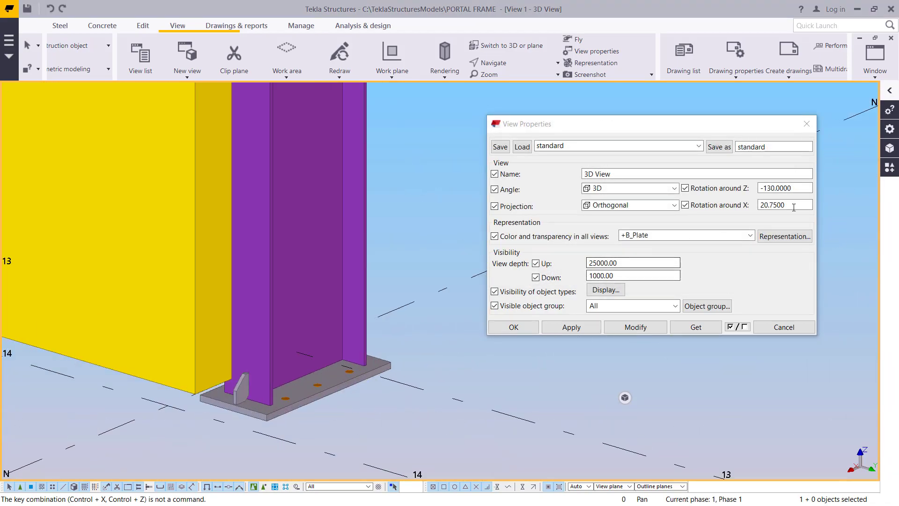
Step: Load the +M_Beam view filter, disable its MAIN BEAM row, and apply it to the 3D view
{"action": "left_click", "coordinate": [707, 306]}
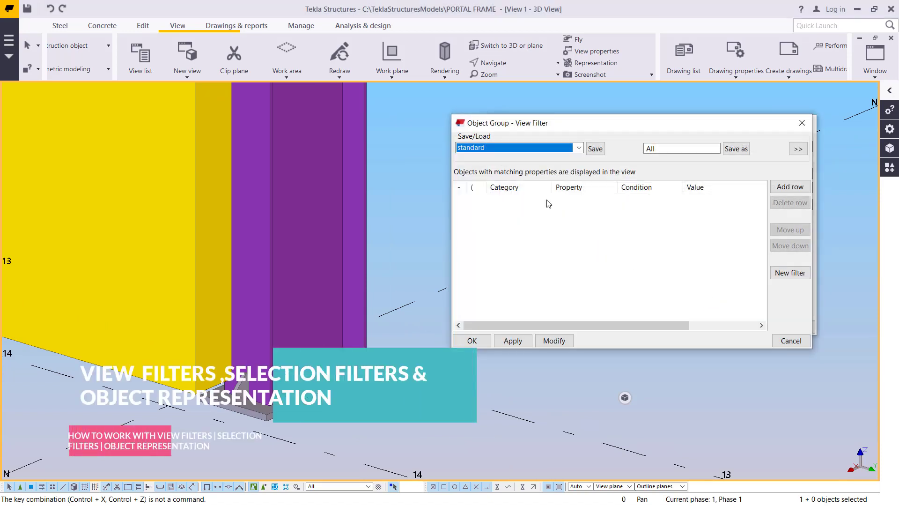
{"action": "left_click", "coordinate": [558, 149]}
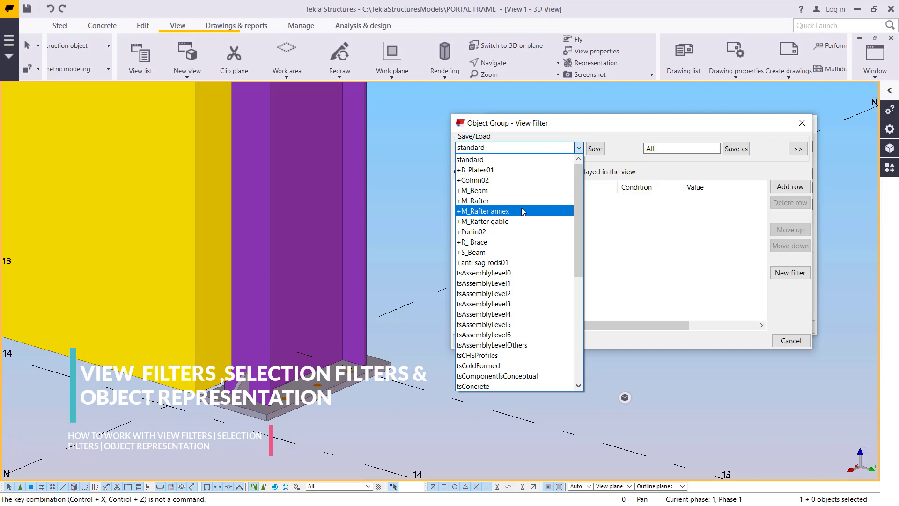
{"action": "left_click", "coordinate": [483, 191]}
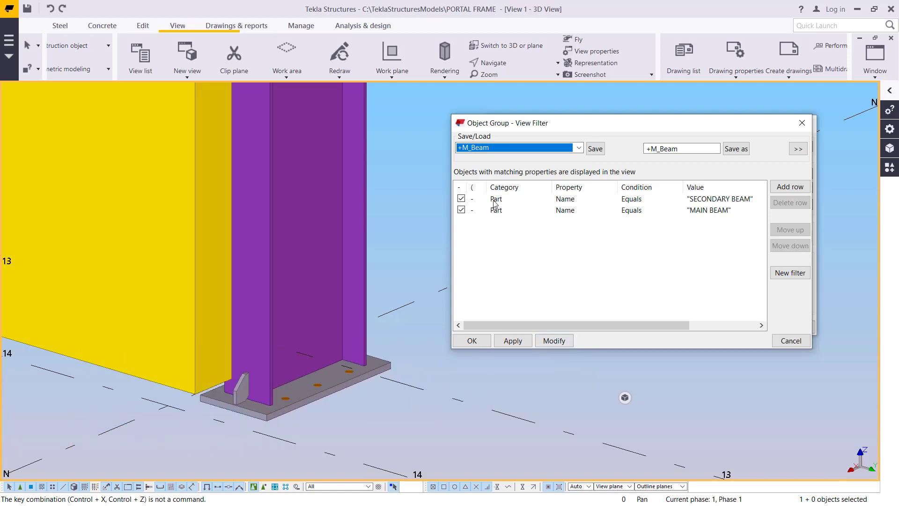
{"action": "left_click", "coordinate": [462, 210]}
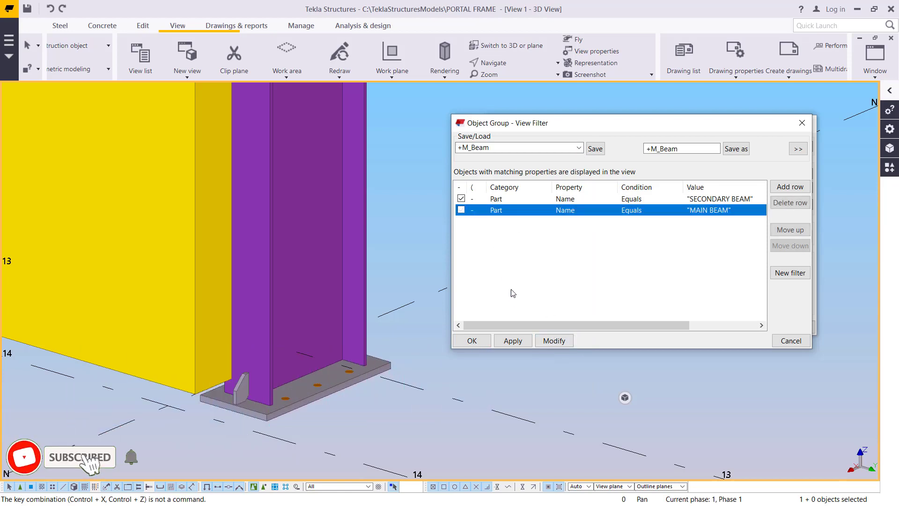
{"action": "left_click", "coordinate": [554, 344]}
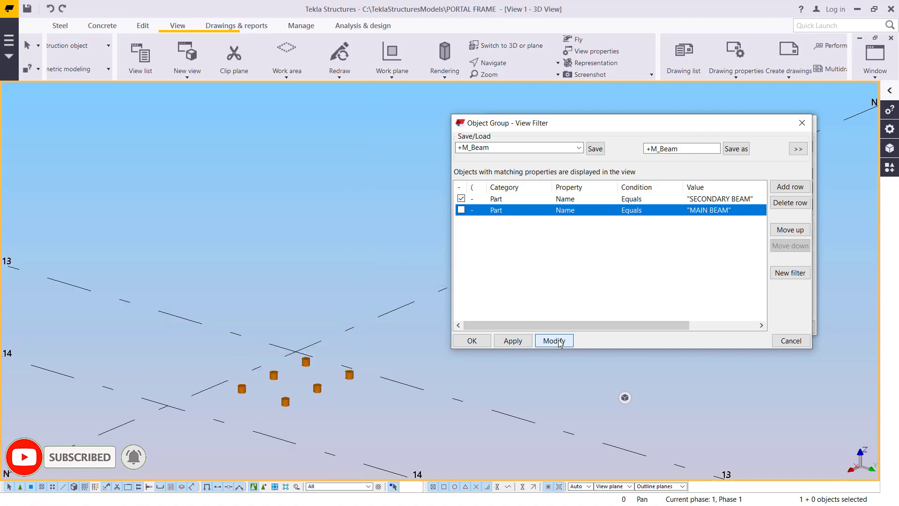
{"action": "left_click", "coordinate": [472, 341]}
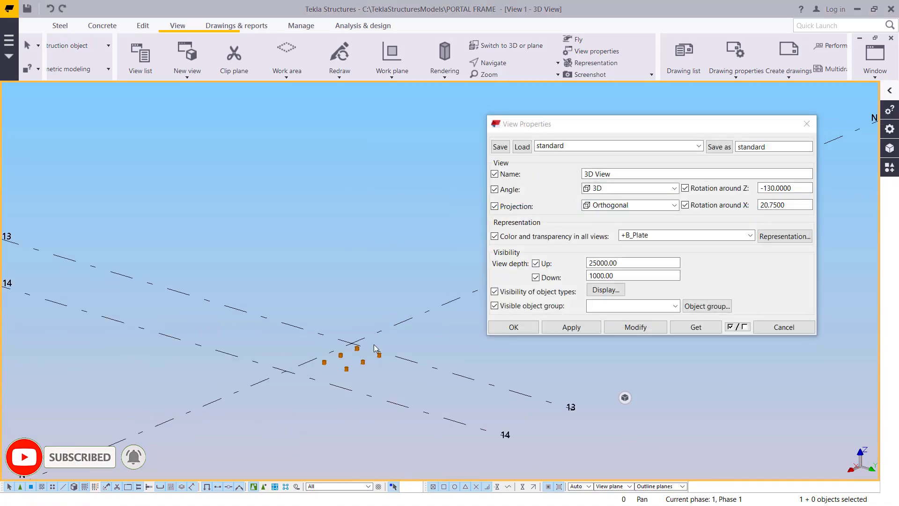
Step: Examine the secondary beams shown in the 3D view, both overall and up close
{"action": "scroll", "coordinate": [426, 272], "scroll_direction": "down", "scroll_amount": 3}
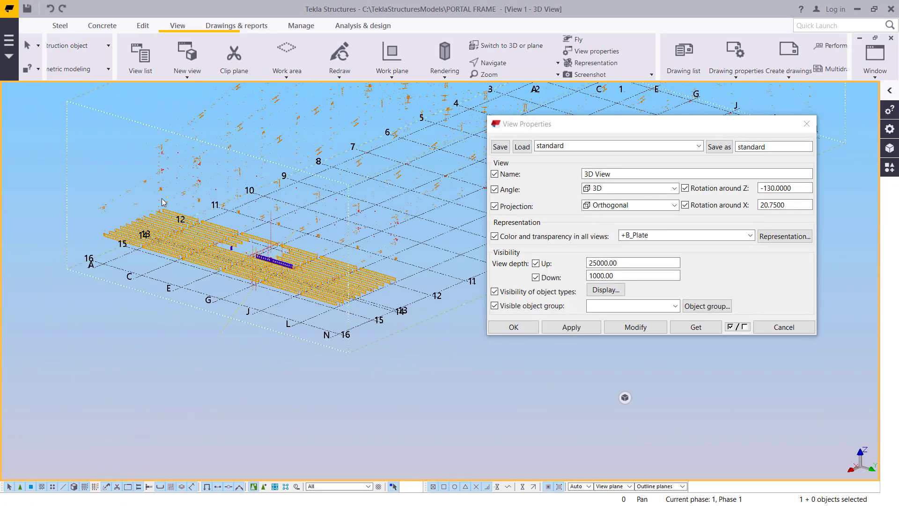
{"action": "scroll", "coordinate": [257, 307], "scroll_direction": "up", "scroll_amount": 5}
{"action": "scroll", "coordinate": [257, 307], "scroll_direction": "down", "scroll_amount": 3}
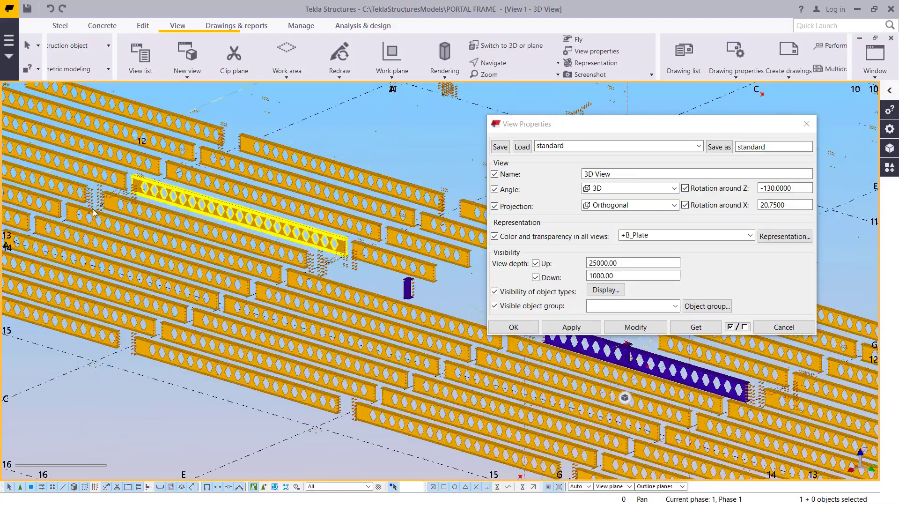
{"action": "scroll", "coordinate": [405, 361], "scroll_direction": "up", "scroll_amount": 3}
{"action": "scroll", "coordinate": [405, 360], "scroll_direction": "down", "scroll_amount": 5}
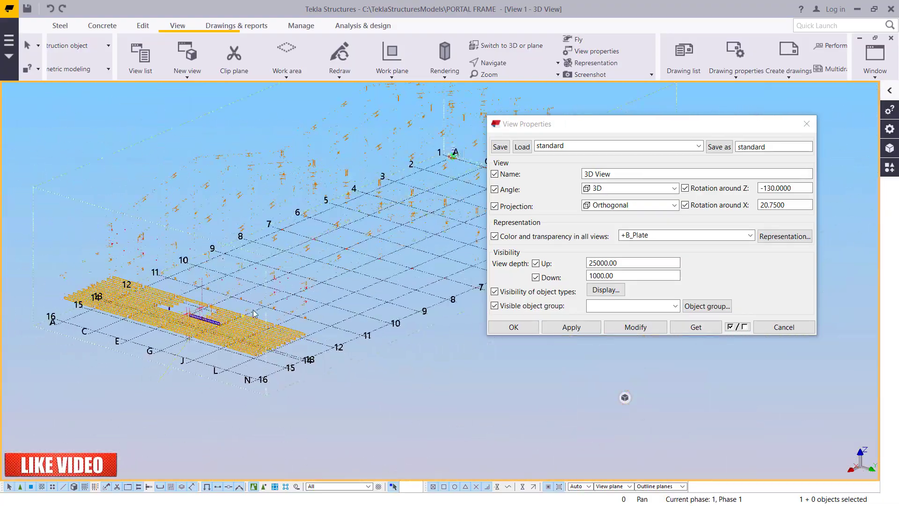
{"action": "scroll", "coordinate": [257, 316], "scroll_direction": "up", "scroll_amount": 2}
{"action": "scroll", "coordinate": [257, 316], "scroll_direction": "up", "scroll_amount": 4}
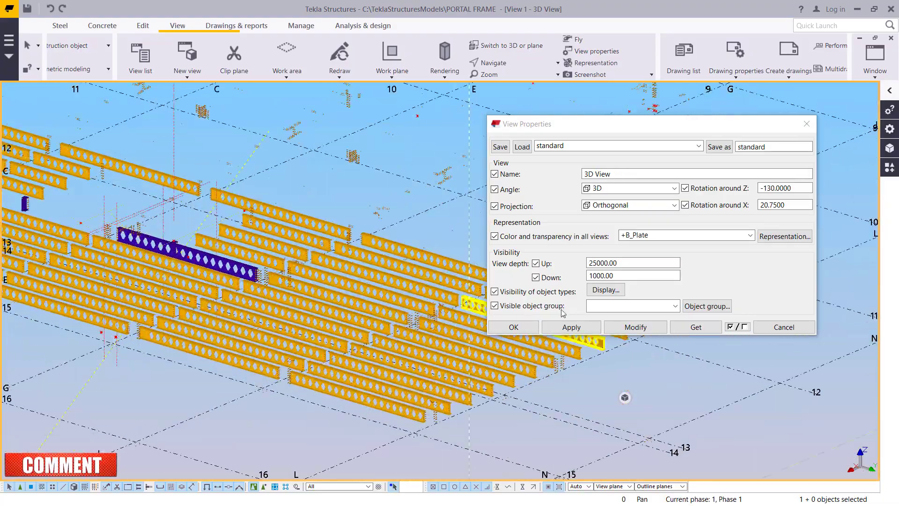
Step: Set the 3D view's visible object group to +Purlin02 and check the whole model
{"action": "left_click", "coordinate": [673, 308]}
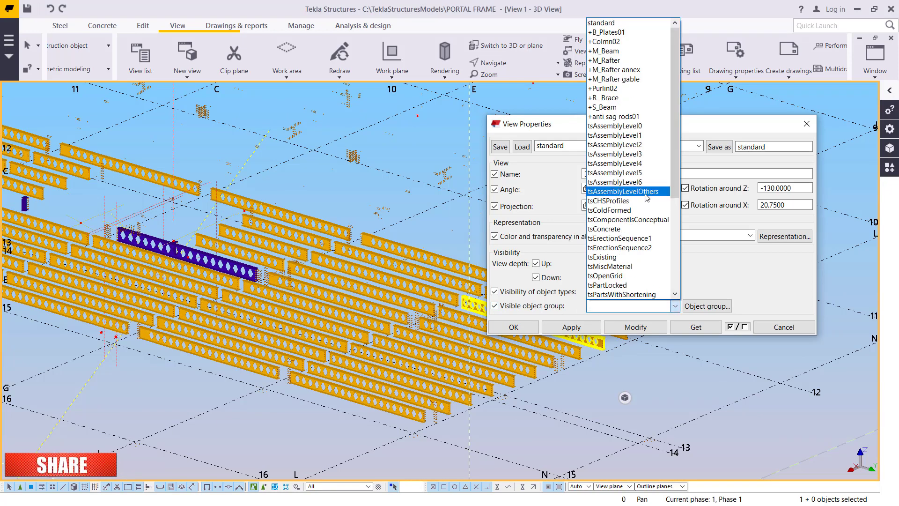
{"action": "left_click", "coordinate": [628, 88]}
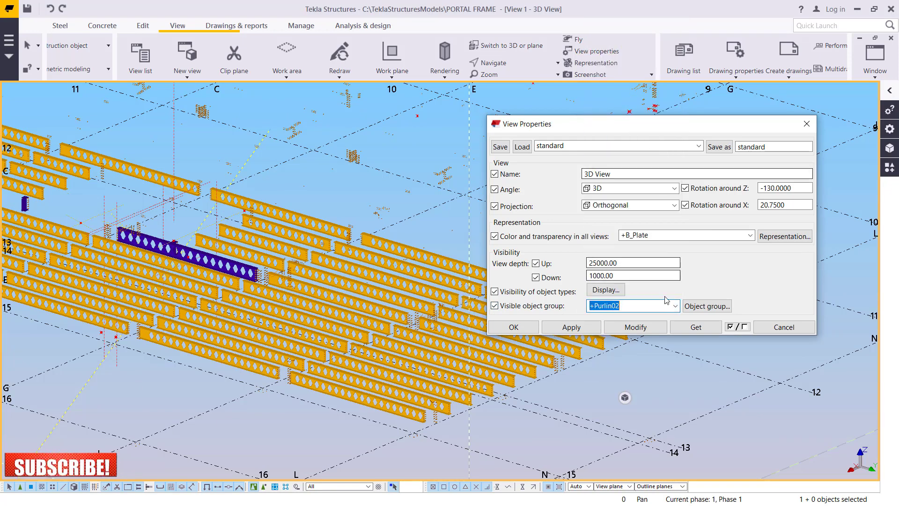
{"action": "left_click", "coordinate": [635, 327]}
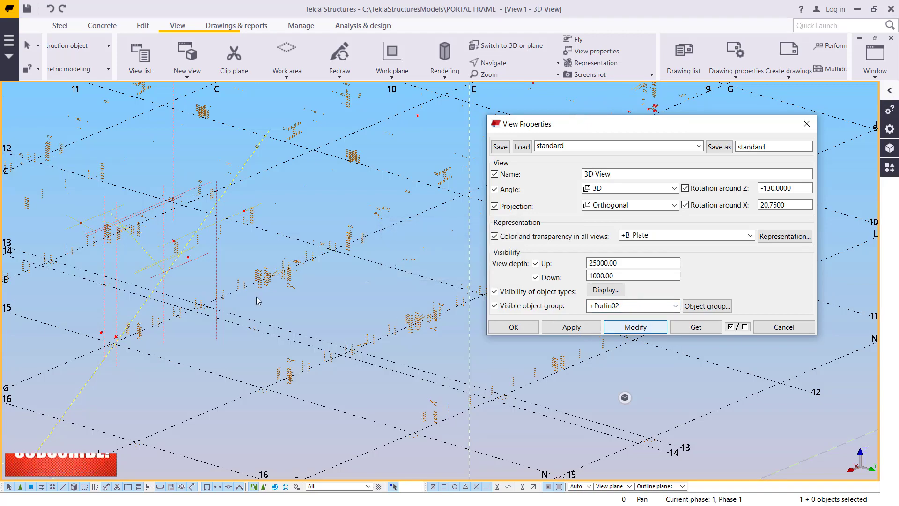
{"action": "scroll", "coordinate": [293, 332], "scroll_direction": "down", "scroll_amount": 5}
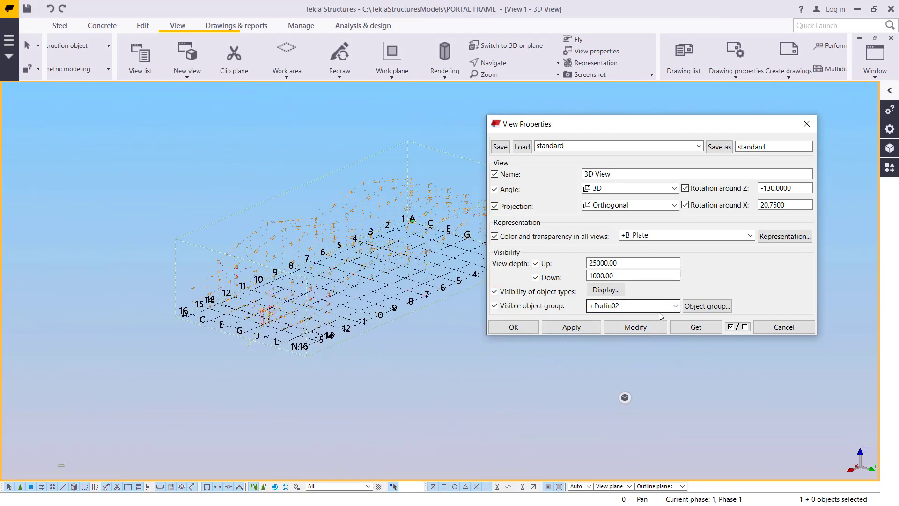
Step: Open the object group settings and load the +Purlin02 view filter with all its rows
{"action": "left_click", "coordinate": [675, 306]}
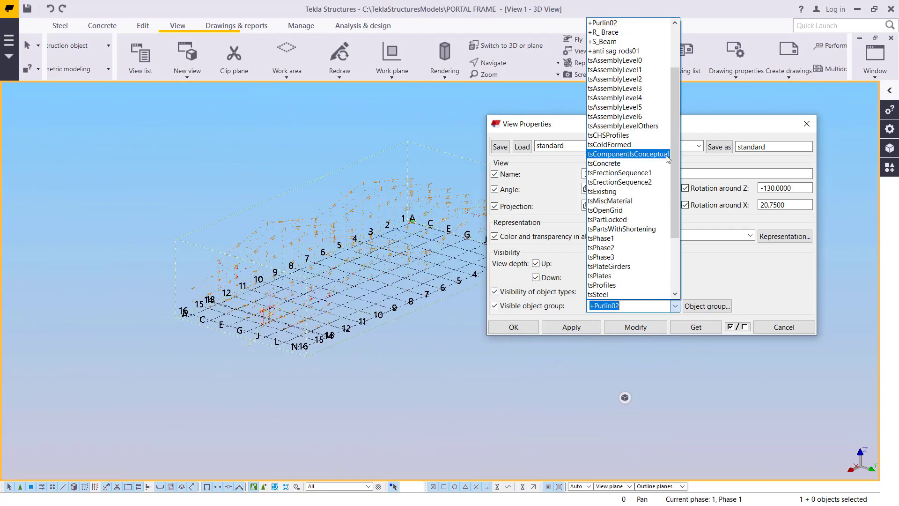
{"action": "left_click", "coordinate": [717, 306]}
{"action": "left_click", "coordinate": [718, 306]}
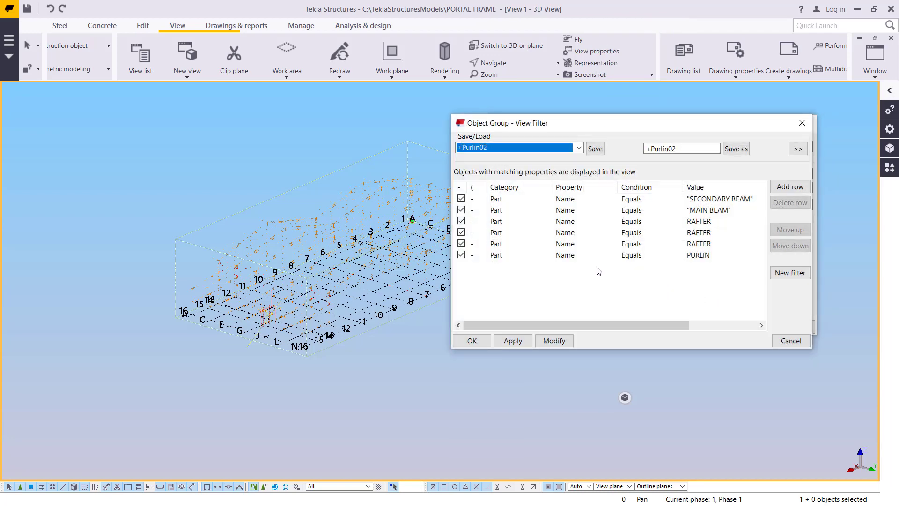
{"action": "left_click", "coordinate": [577, 148]}
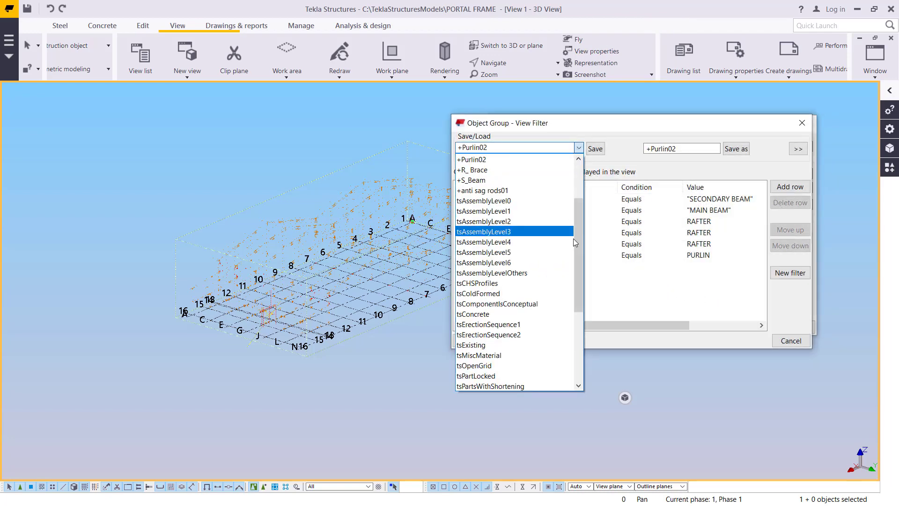
{"action": "scroll", "coordinate": [529, 229], "scroll_direction": "up", "scroll_amount": 3}
{"action": "left_click", "coordinate": [510, 232]}
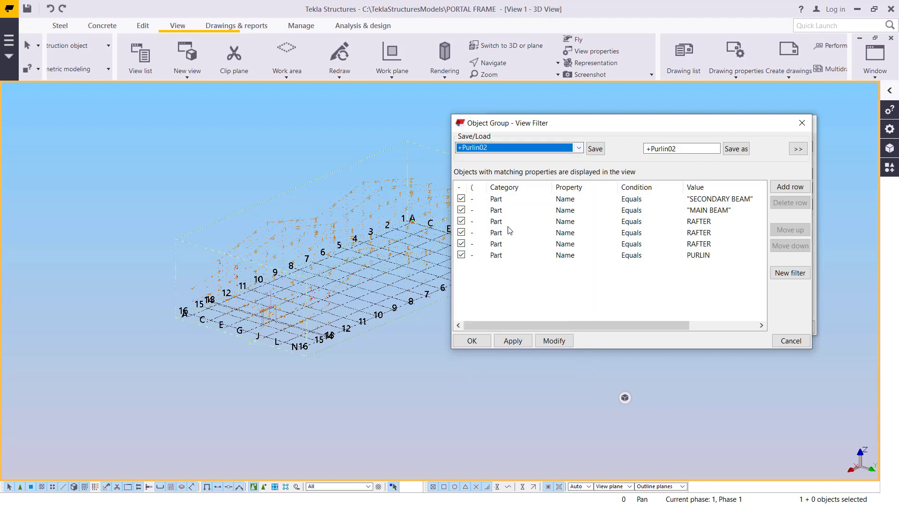
{"action": "left_click", "coordinate": [538, 261]}
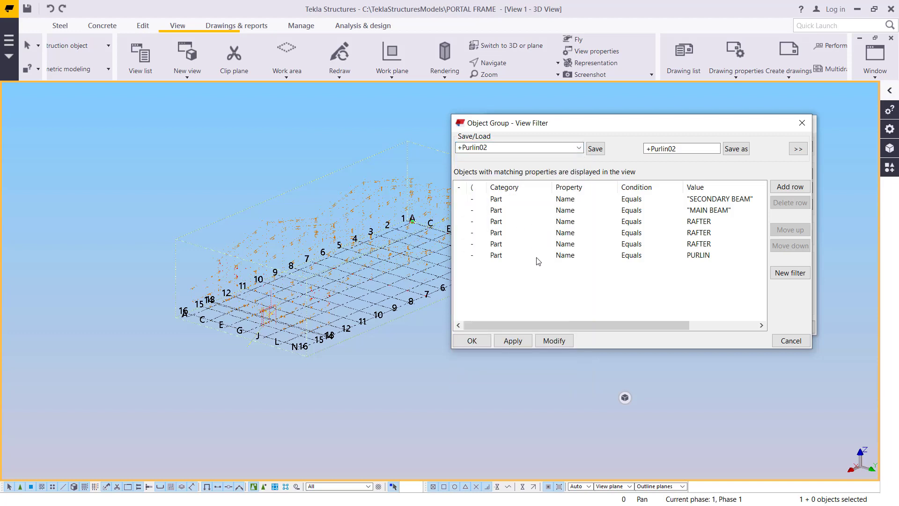
{"action": "left_click", "coordinate": [576, 150]}
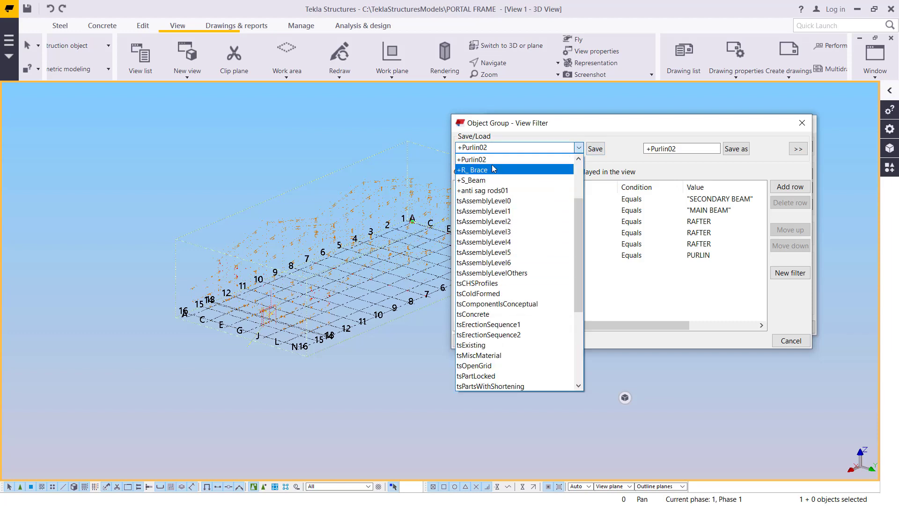
{"action": "left_click", "coordinate": [492, 163]}
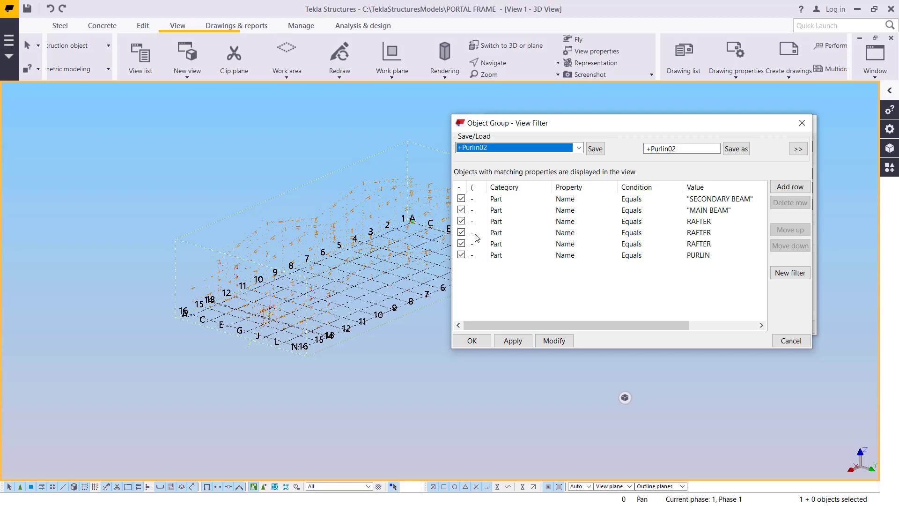
Step: Disable the SECONDARY BEAM, MAIN BEAM and all three RAFTER rows, keeping only the PURLIN row enabled
{"action": "left_click", "coordinate": [460, 200]}
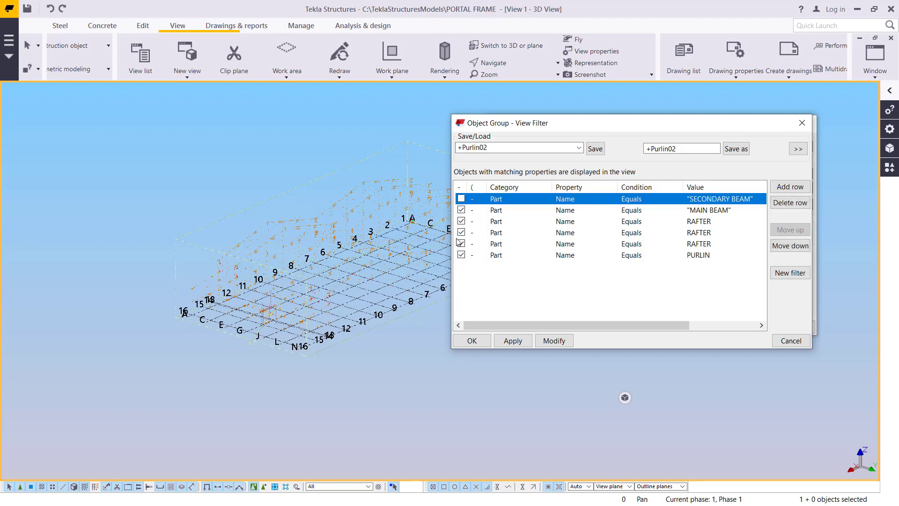
{"action": "left_click", "coordinate": [462, 256]}
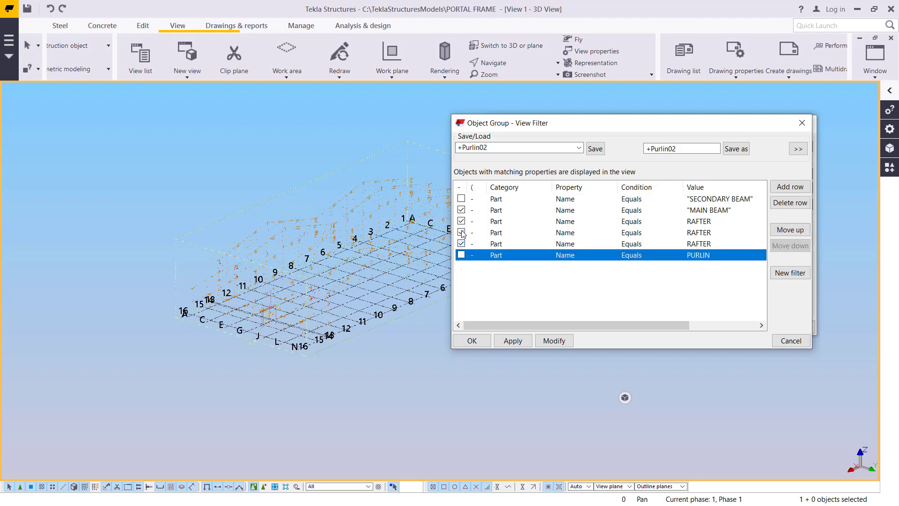
{"action": "left_click", "coordinate": [461, 233]}
{"action": "left_click", "coordinate": [462, 221]}
{"action": "left_click", "coordinate": [461, 210]}
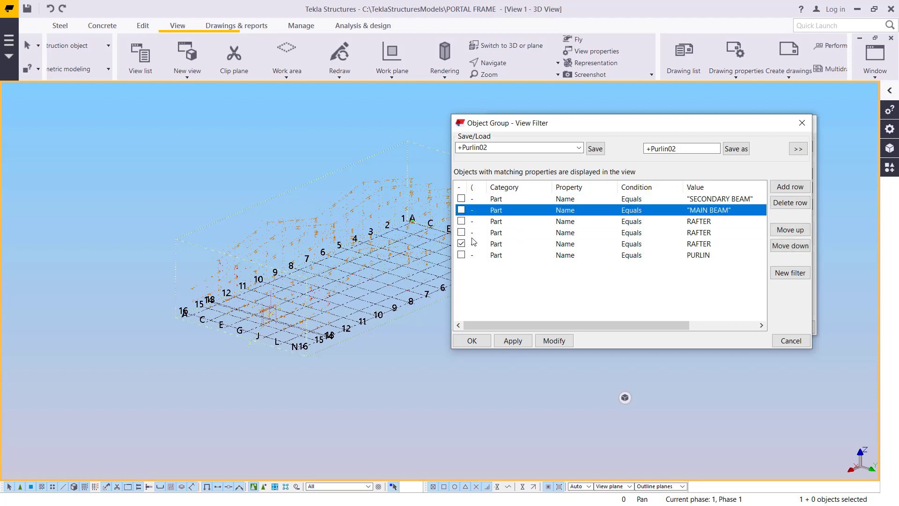
{"action": "left_click", "coordinate": [461, 255]}
{"action": "left_click", "coordinate": [461, 244]}
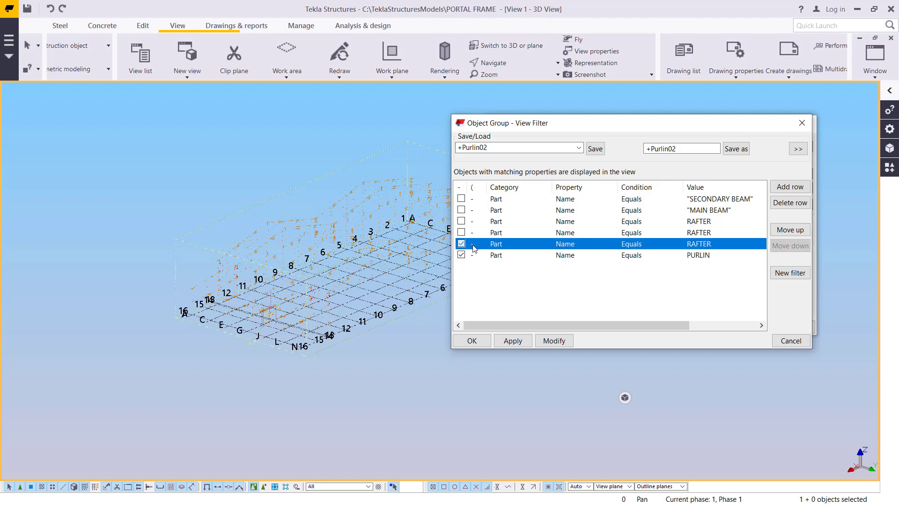
Step: Apply the purlin-only filter to the 3D view and confirm the object group and view properties
{"action": "left_click", "coordinate": [554, 341]}
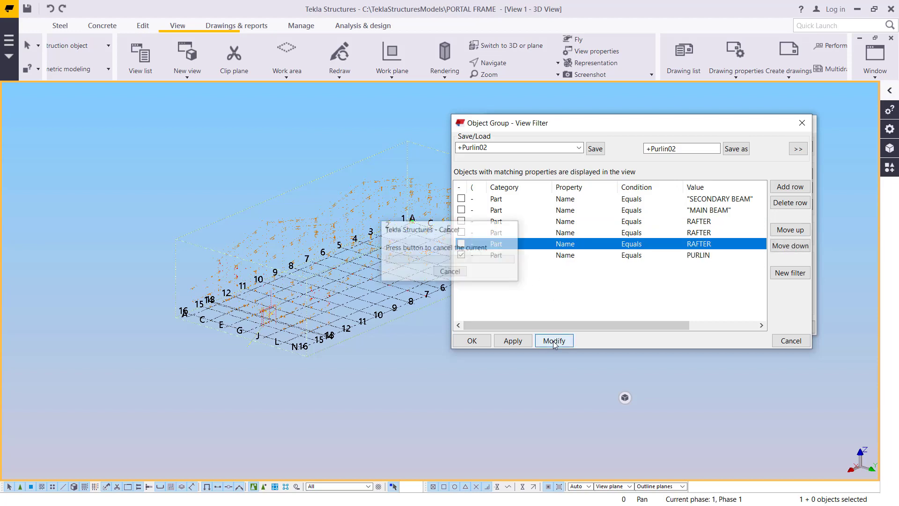
{"action": "left_click", "coordinate": [515, 341]}
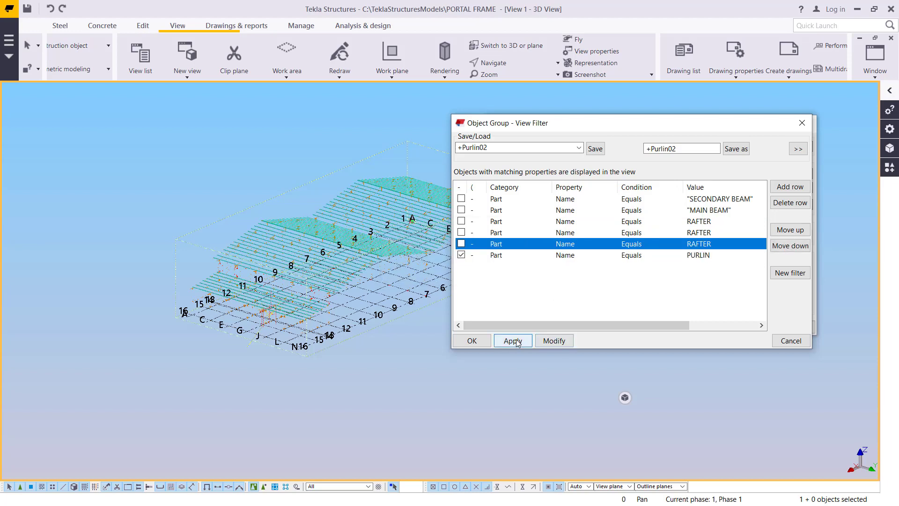
{"action": "left_click", "coordinate": [478, 344]}
{"action": "left_click", "coordinate": [514, 327]}
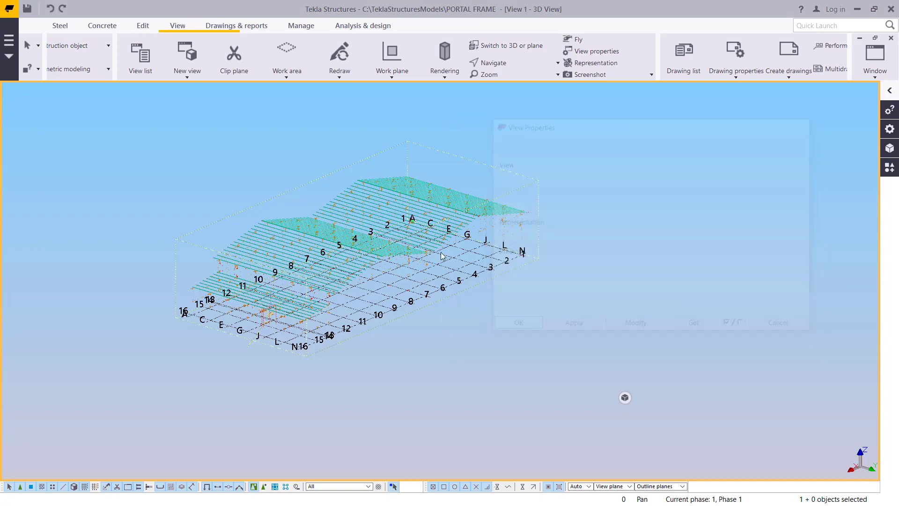
Step: Inspect the roof purlins up close and from another side of the model
{"action": "scroll", "coordinate": [538, 216], "scroll_direction": "up", "scroll_amount": 8}
{"action": "scroll", "coordinate": [539, 216], "scroll_direction": "up", "scroll_amount": 5}
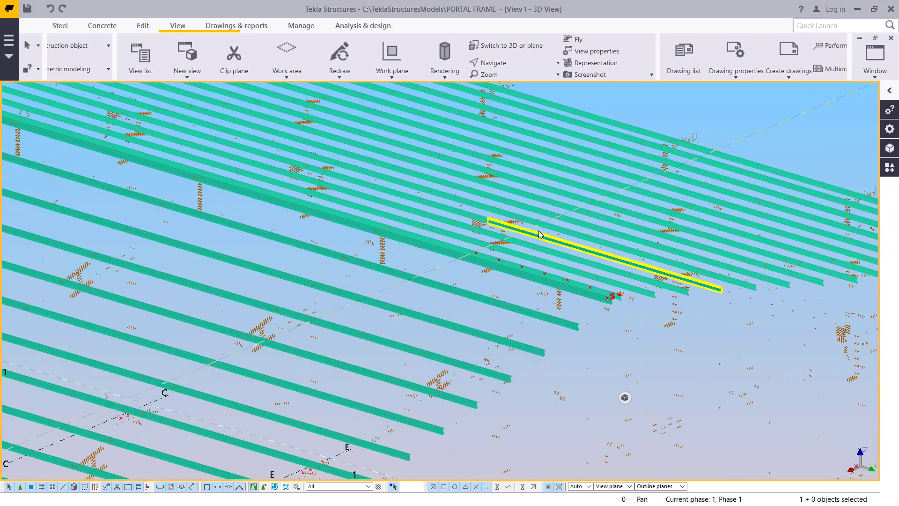
{"action": "left_click", "coordinate": [515, 63]}
{"action": "left_click", "coordinate": [517, 85]}
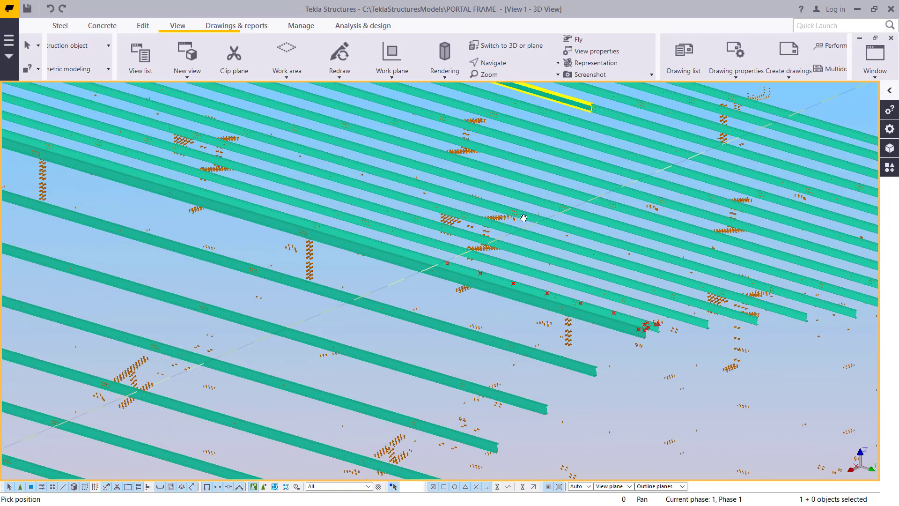
{"action": "left_click_drag", "start_coordinate": [522, 213], "coordinate": [366, 259]}
{"action": "right_click", "coordinate": [367, 259]}
{"action": "key", "text": "Escape"}
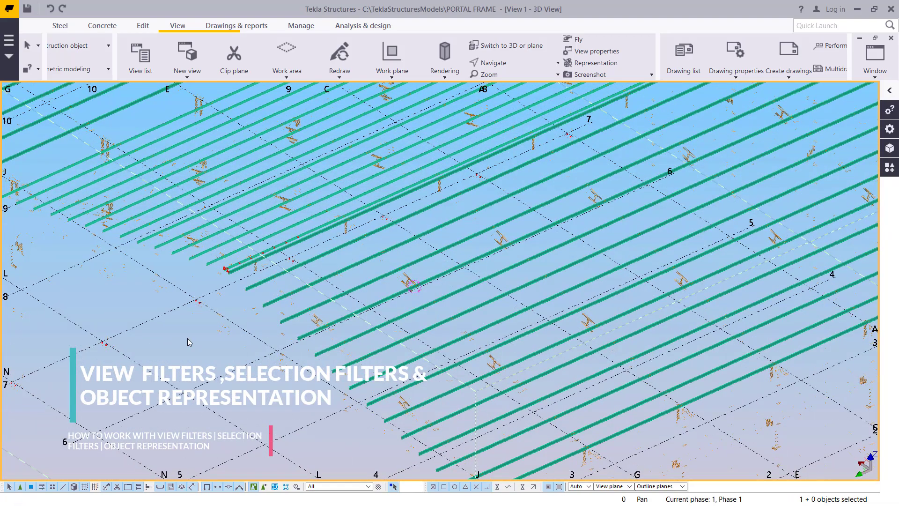
Step: Reopen the 3D view's properties and apply the +B_Plate color and transparency representation
{"action": "double_click", "coordinate": [440, 342]}
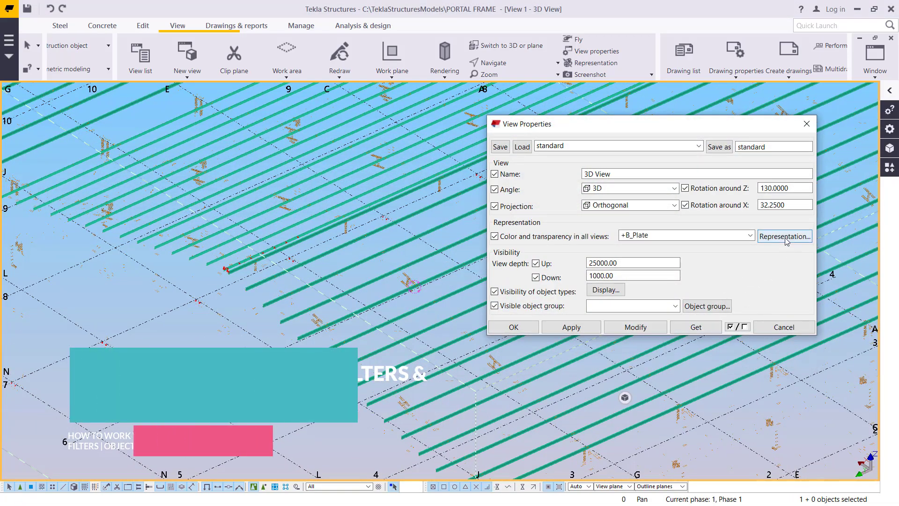
{"action": "left_click", "coordinate": [750, 236]}
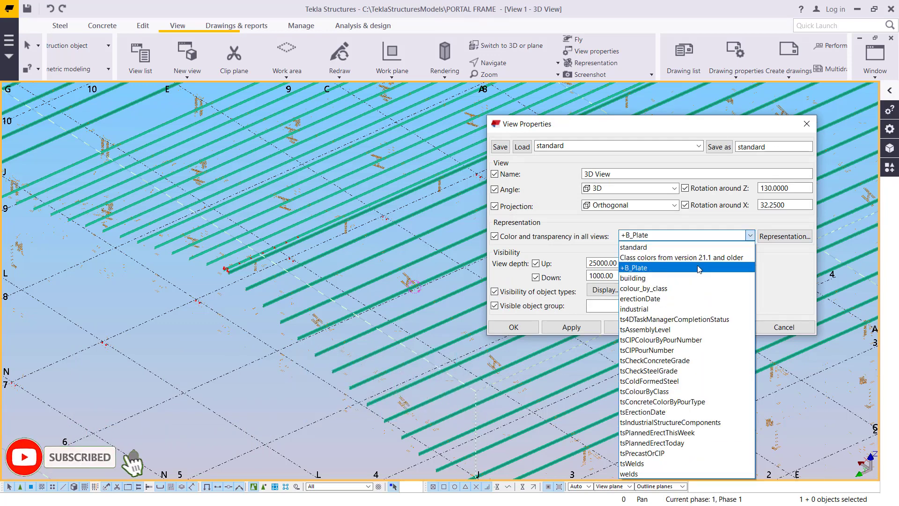
{"action": "left_click", "coordinate": [682, 269]}
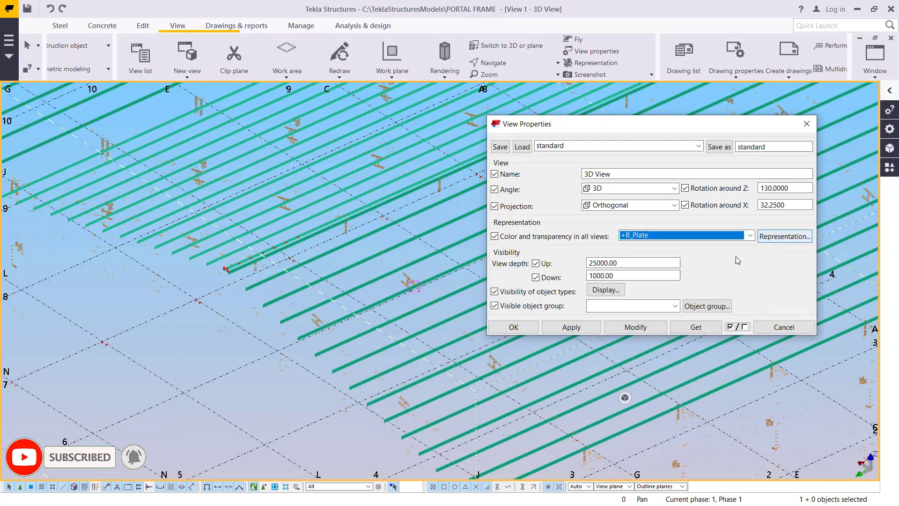
{"action": "left_click", "coordinate": [640, 328]}
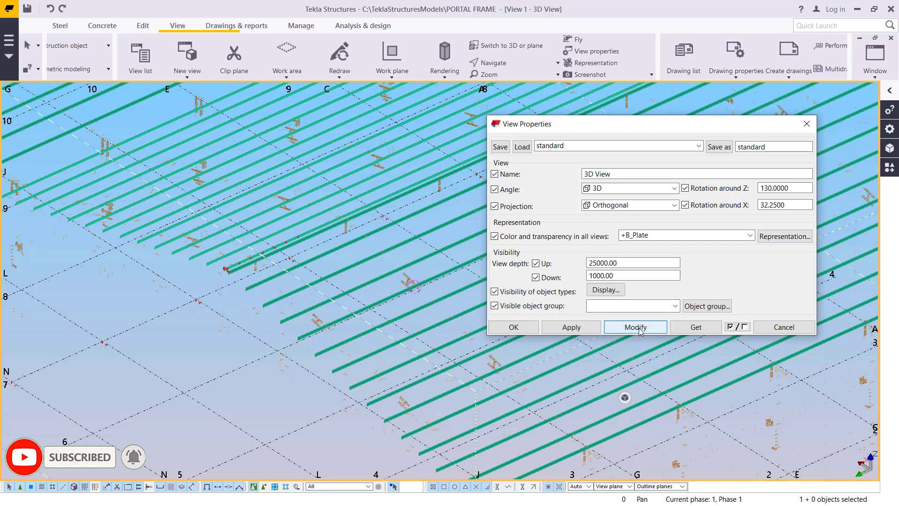
Step: Confirm the 3D view's properties and inspect the ends of the roof purlins up close
{"action": "left_click", "coordinate": [514, 327]}
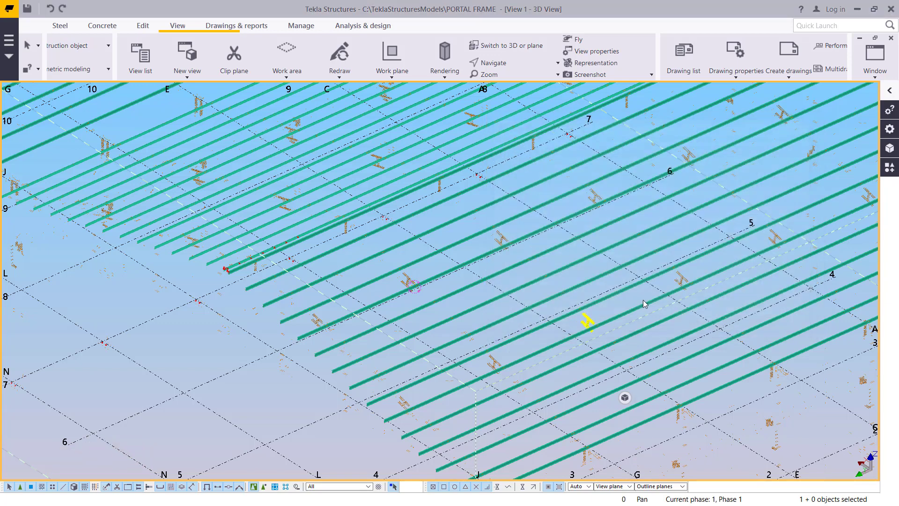
{"action": "scroll", "coordinate": [553, 284], "scroll_direction": "up", "scroll_amount": 5}
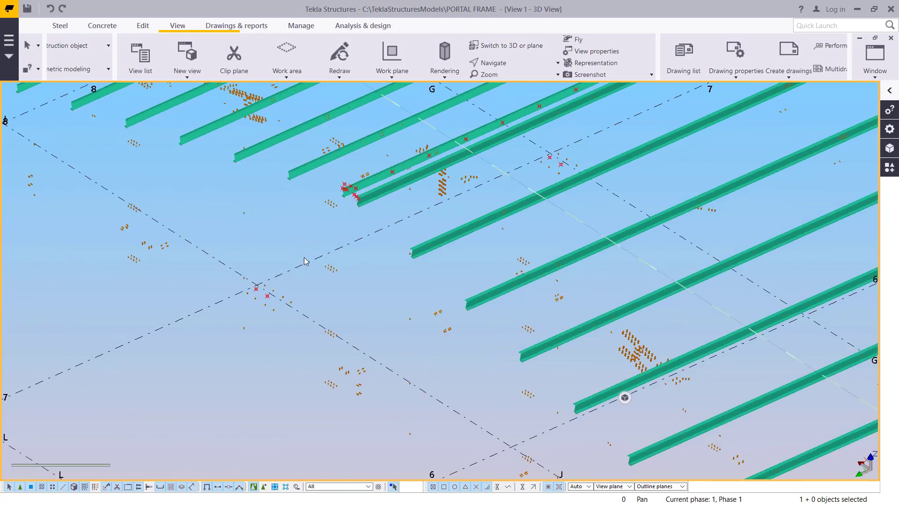
{"action": "scroll", "coordinate": [400, 205], "scroll_direction": "up", "scroll_amount": 6}
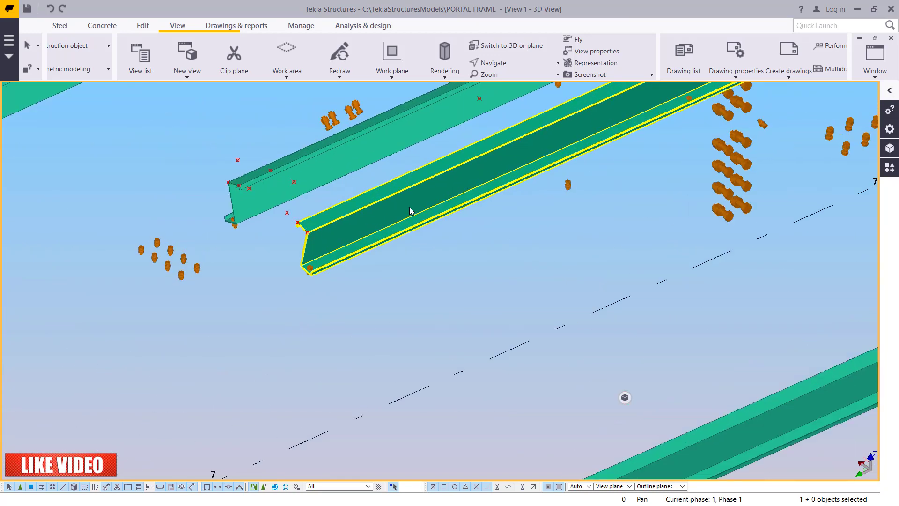
Step: In the 3D view's standard object group, disable the PURLIN row, enable the last RAFTER row and apply the filter to the view
{"action": "double_click", "coordinate": [519, 272]}
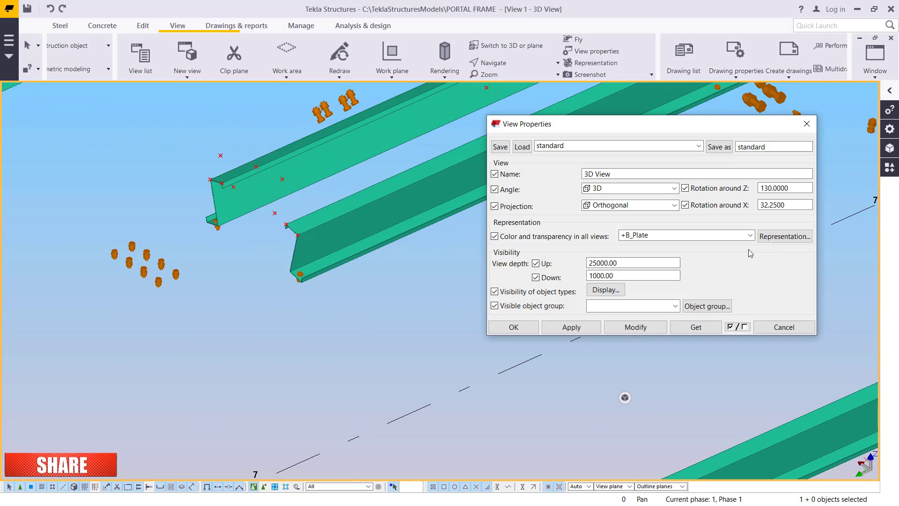
{"action": "left_click", "coordinate": [709, 306]}
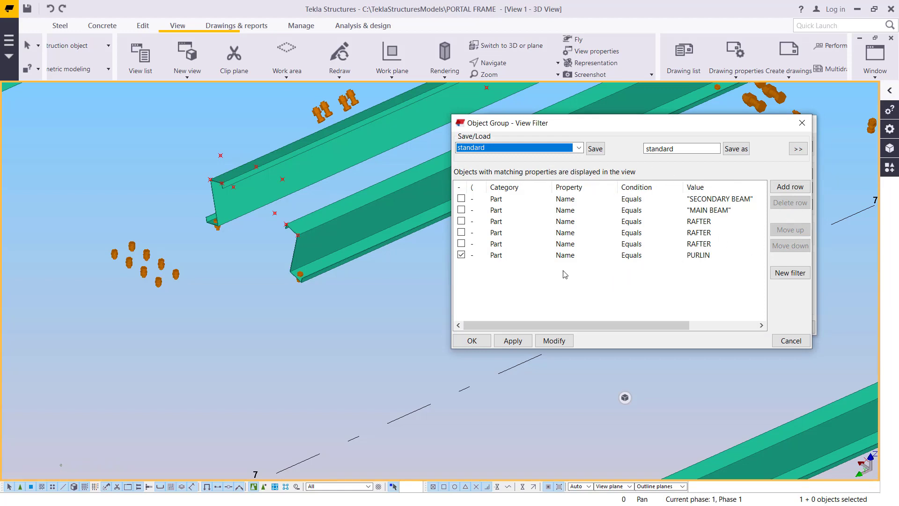
{"action": "left_click", "coordinate": [562, 256]}
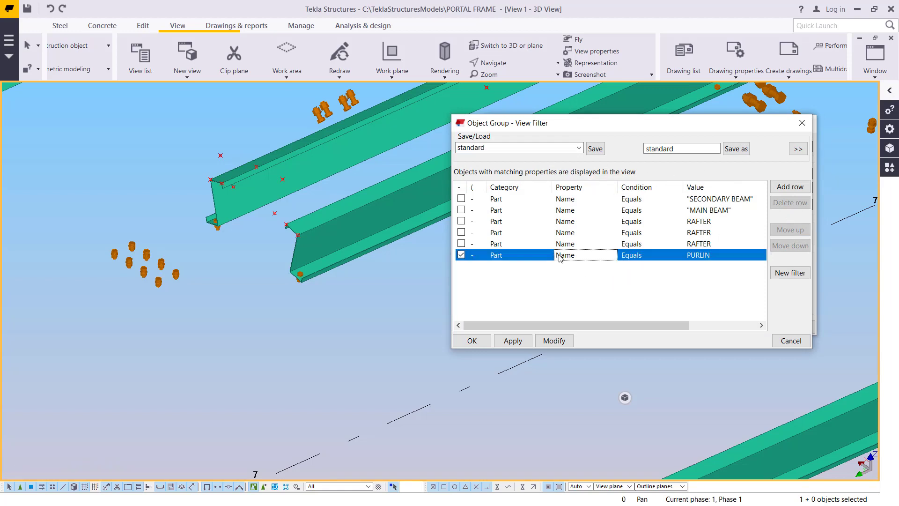
{"action": "left_click", "coordinate": [461, 254]}
{"action": "left_click", "coordinate": [462, 255]}
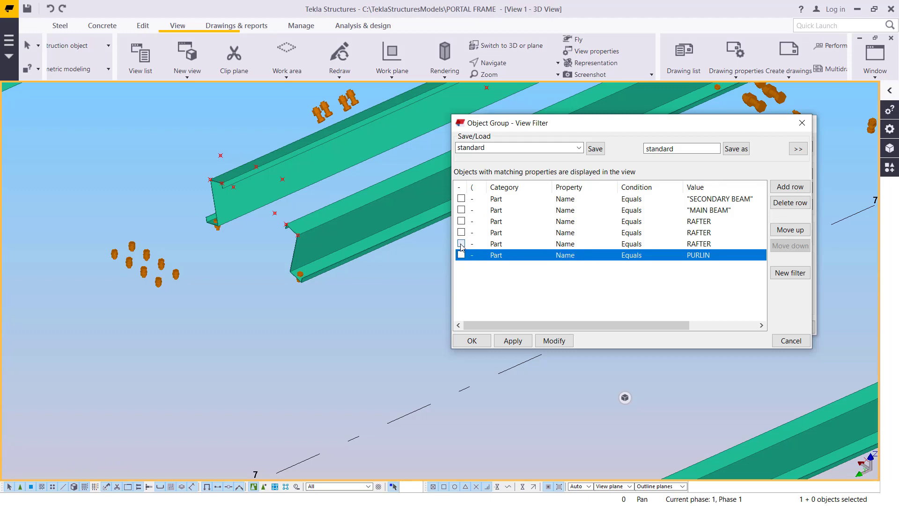
{"action": "left_click", "coordinate": [462, 244]}
{"action": "left_click", "coordinate": [461, 254]}
{"action": "left_click", "coordinate": [555, 341]}
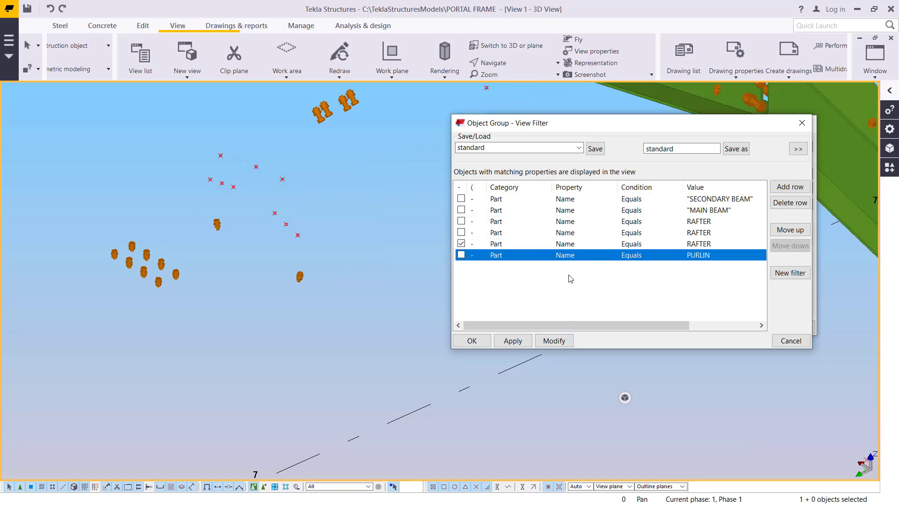
{"action": "left_click", "coordinate": [805, 125]}
Step: Inspect the isolated rafters across the frame and the bolted joints between their segments
{"action": "scroll", "coordinate": [378, 310], "scroll_direction": "down", "scroll_amount": 8}
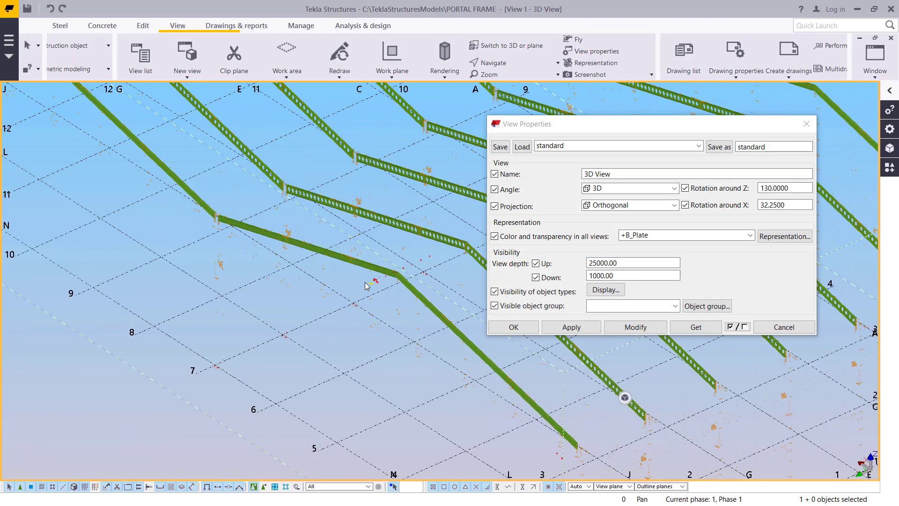
{"action": "scroll", "coordinate": [367, 285], "scroll_direction": "down", "scroll_amount": 5}
{"action": "scroll", "coordinate": [412, 267], "scroll_direction": "up", "scroll_amount": 8}
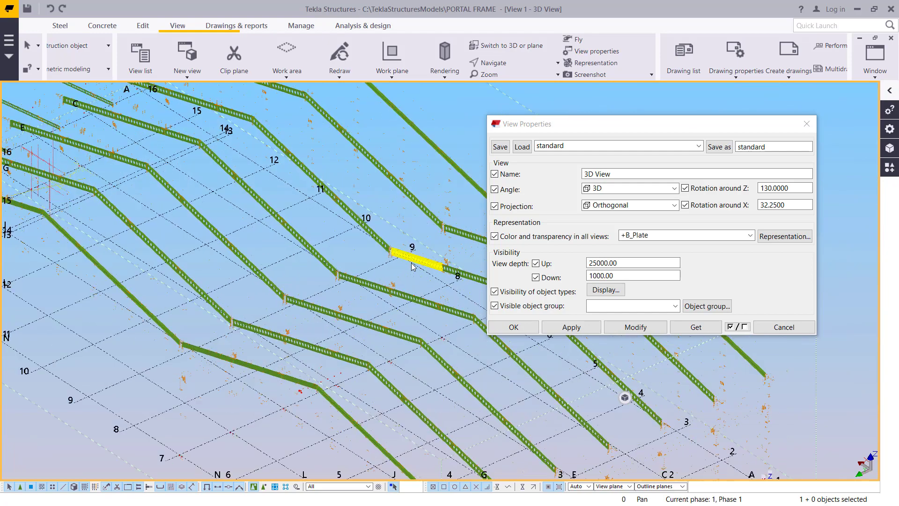
{"action": "scroll", "coordinate": [412, 267], "scroll_direction": "up", "scroll_amount": 10}
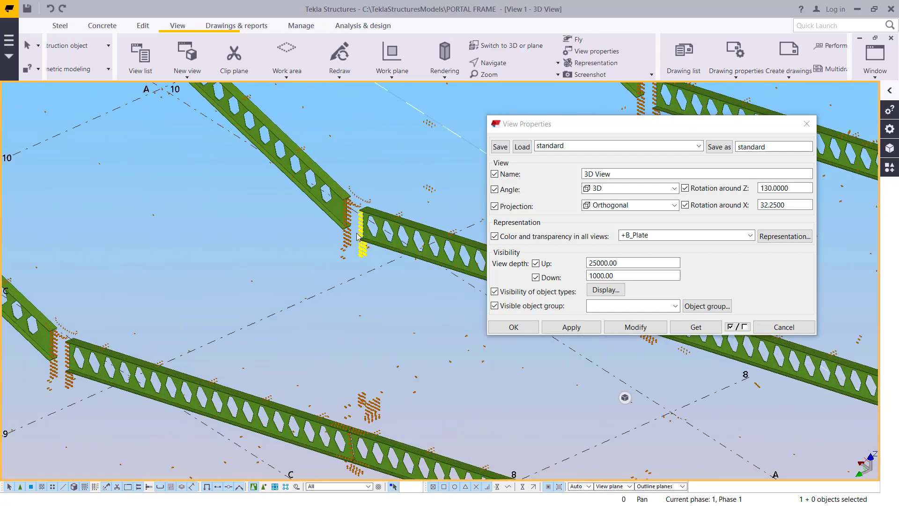
{"action": "scroll", "coordinate": [357, 236], "scroll_direction": "up", "scroll_amount": 5}
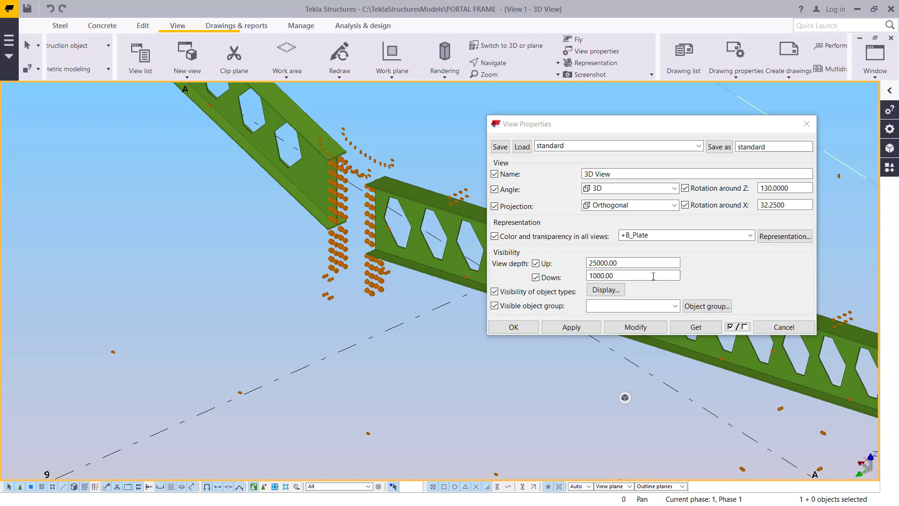
Step: Try to filter the view with the first RAFTER row enabled together with the PURLIN row of the standard object group
{"action": "left_click", "coordinate": [705, 305]}
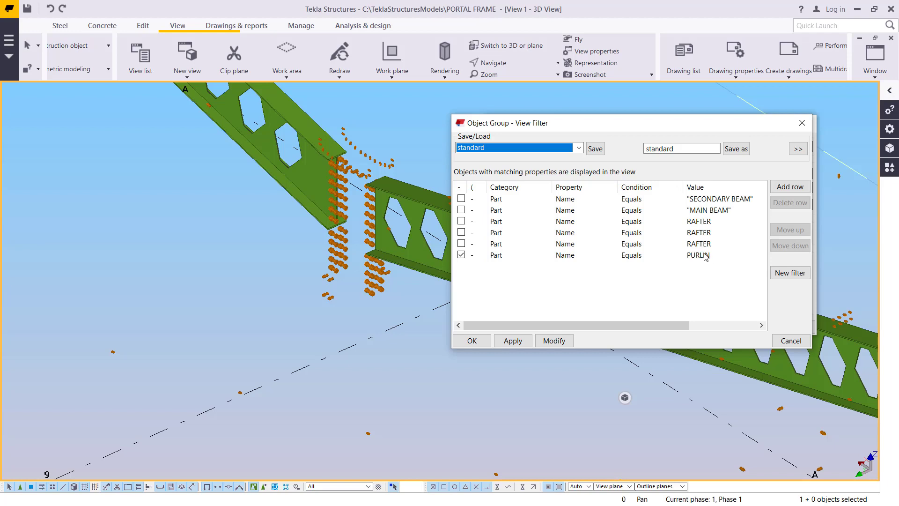
{"action": "left_click", "coordinate": [703, 223]}
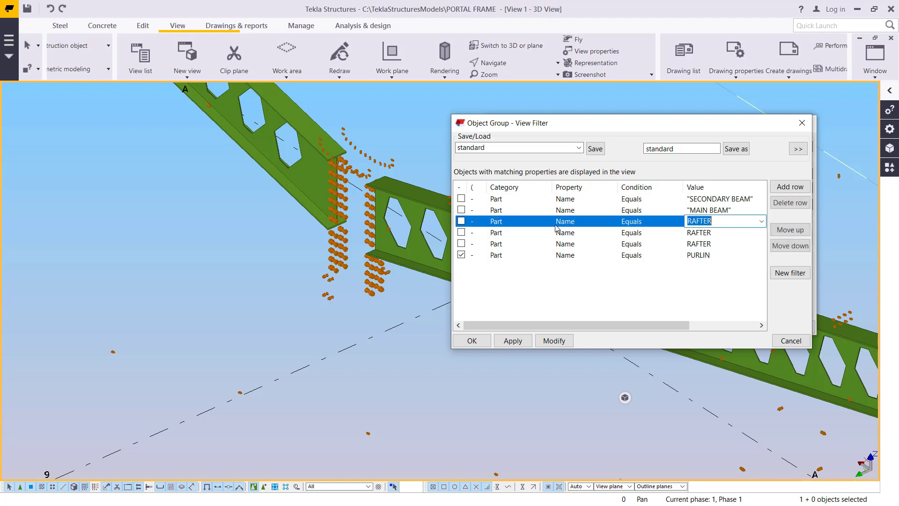
{"action": "left_click", "coordinate": [465, 221]}
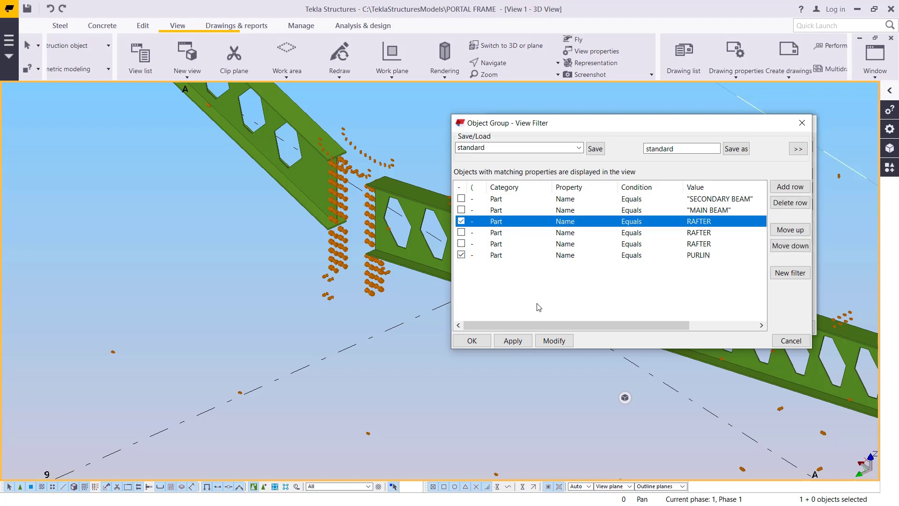
{"action": "left_click", "coordinate": [548, 340]}
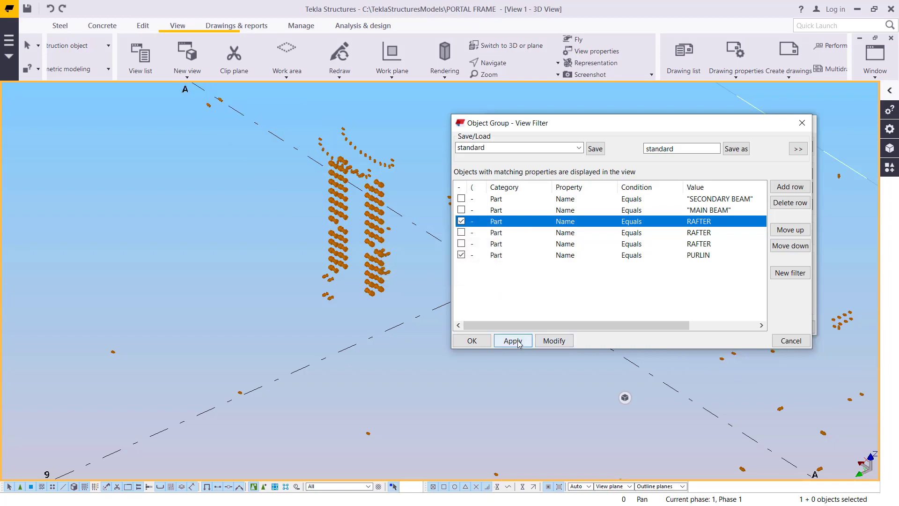
{"action": "left_click", "coordinate": [473, 340]}
{"action": "scroll", "coordinate": [398, 281], "scroll_direction": "down", "scroll_amount": 6}
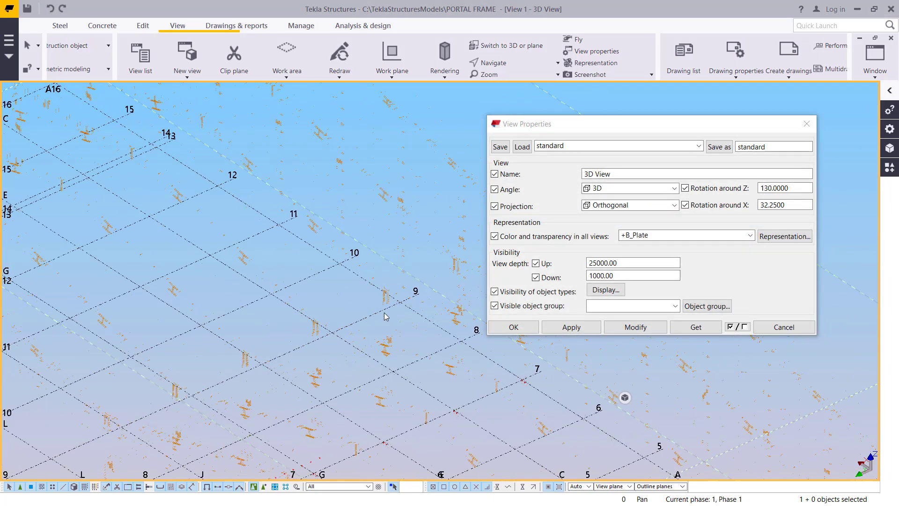
{"action": "scroll", "coordinate": [402, 270], "scroll_direction": "down", "scroll_amount": 3}
{"action": "scroll", "coordinate": [401, 271], "scroll_direction": "up", "scroll_amount": 6}
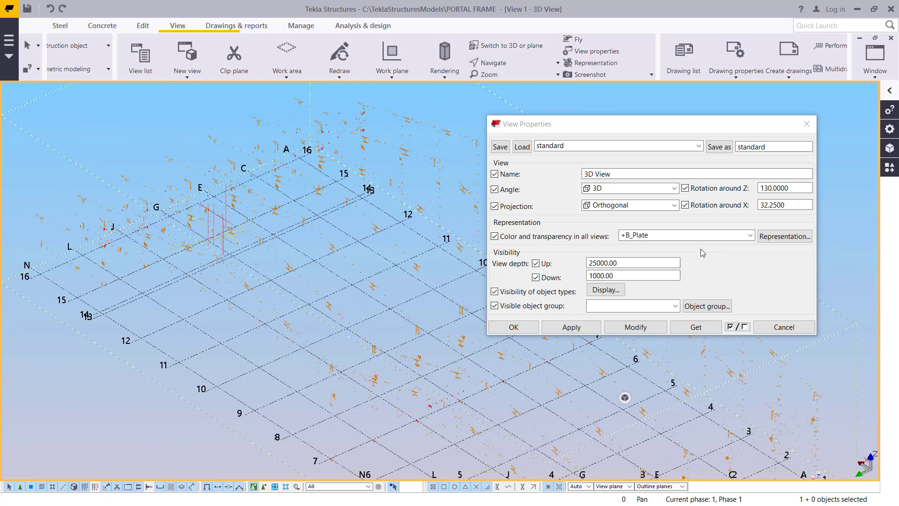
Step: Set the 3D view's visible object group to +M_Rafter annex and apply the change
{"action": "left_click", "coordinate": [675, 306]}
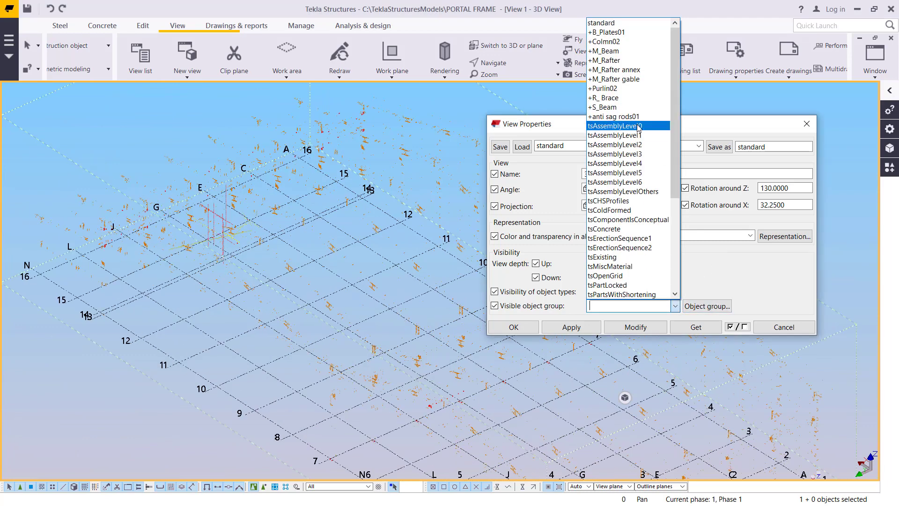
{"action": "left_click", "coordinate": [636, 70]}
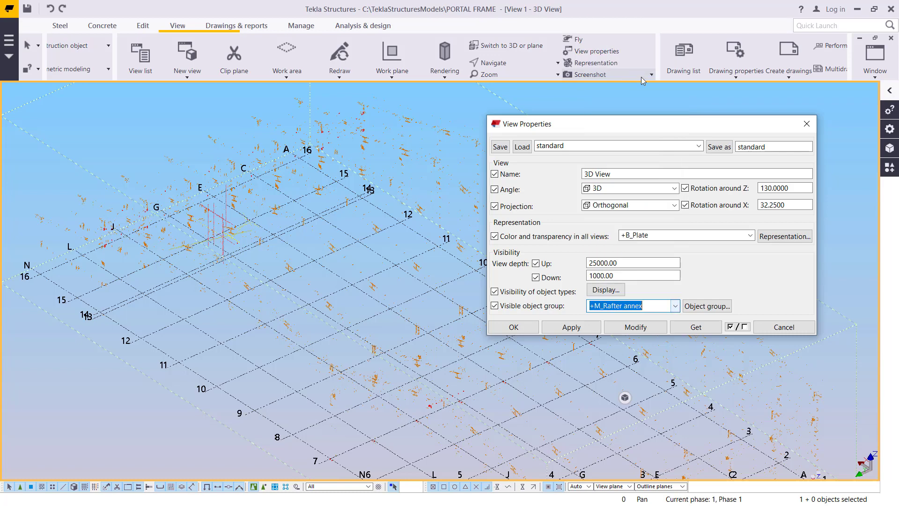
{"action": "left_click", "coordinate": [636, 328]}
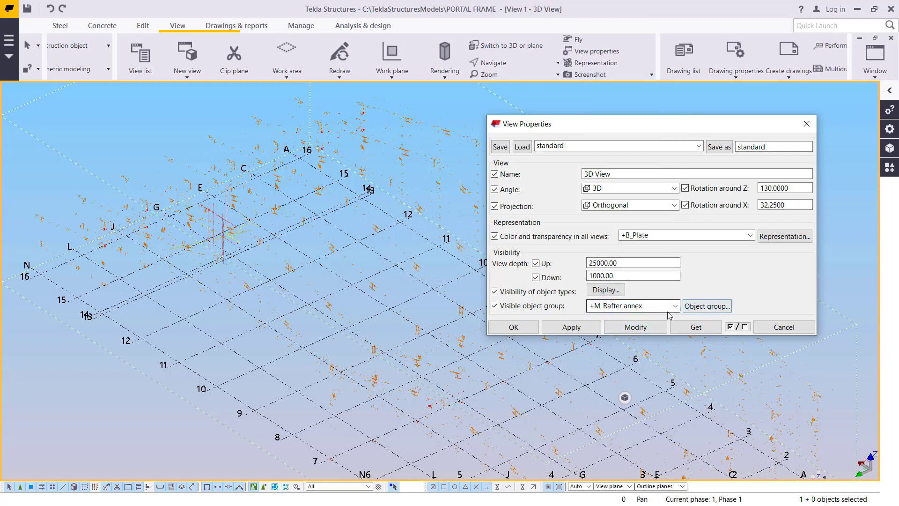
Step: Disable the SECONDARY BEAM and MAIN BEAM rows of the +M_Rafter annex filter and apply it to the view
{"action": "left_click", "coordinate": [708, 306]}
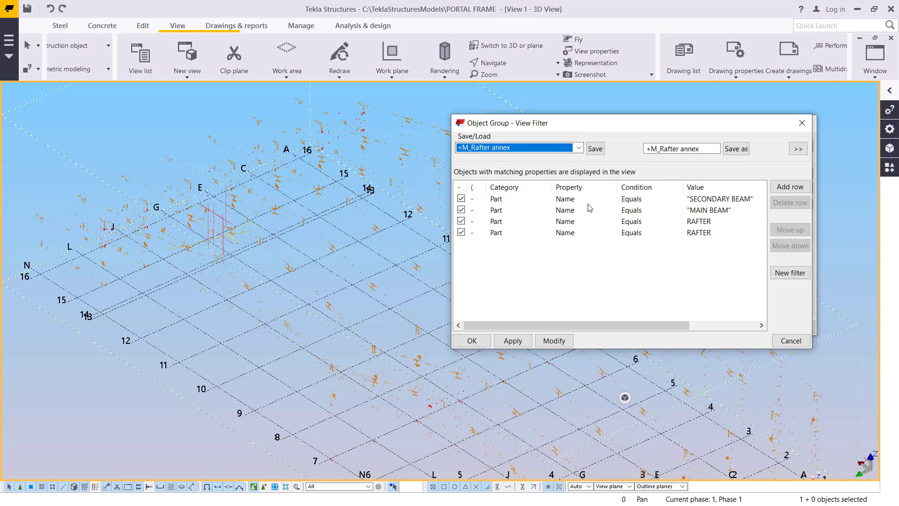
{"action": "left_click", "coordinate": [462, 199]}
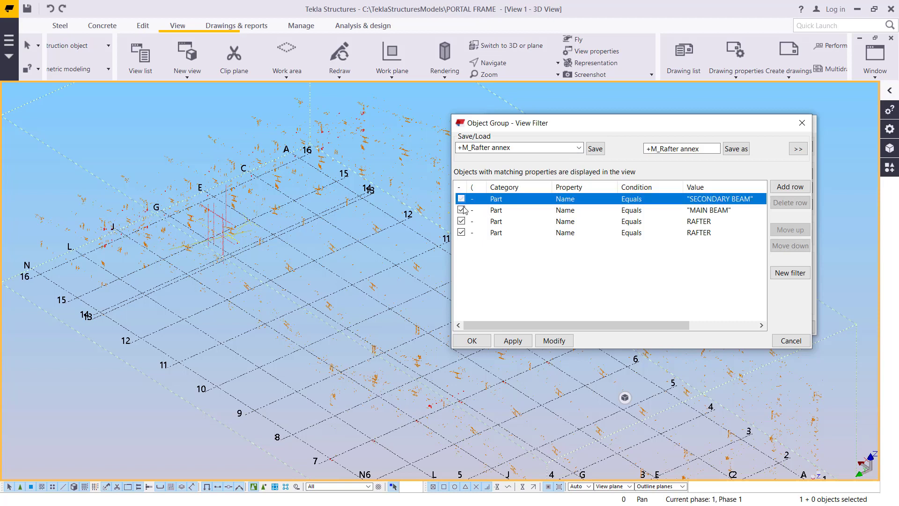
{"action": "left_click", "coordinate": [463, 211]}
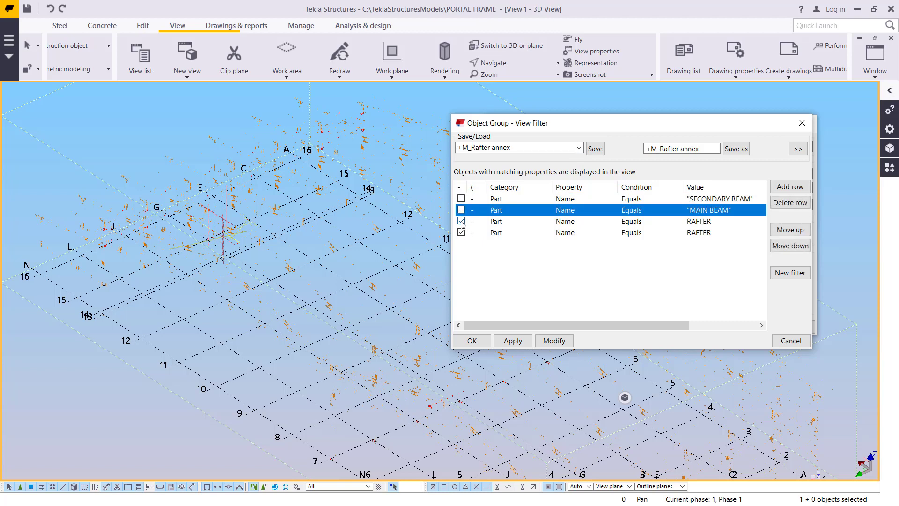
{"action": "left_click", "coordinate": [554, 341]}
Step: Inspect the filtered main and annex rafters across the model, closing the object group and view properties
{"action": "scroll", "coordinate": [234, 262], "scroll_direction": "down", "scroll_amount": 4}
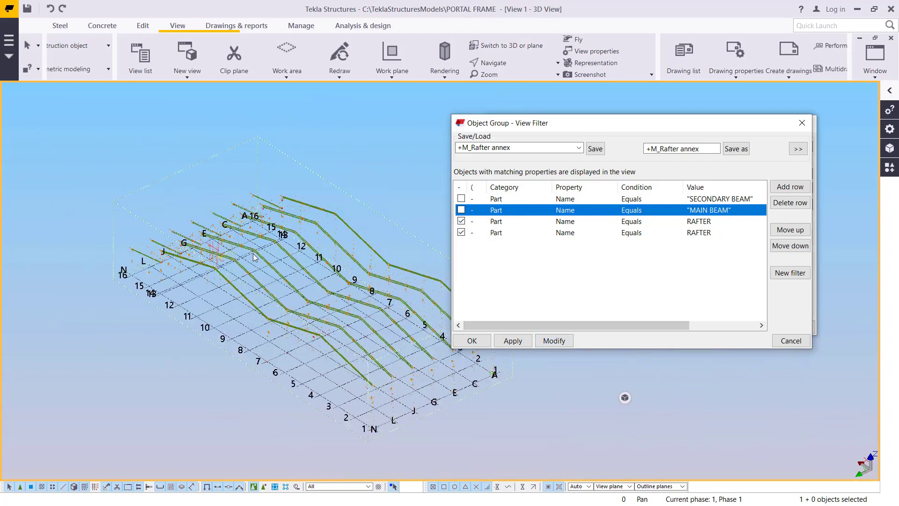
{"action": "scroll", "coordinate": [253, 257], "scroll_direction": "up", "scroll_amount": 10}
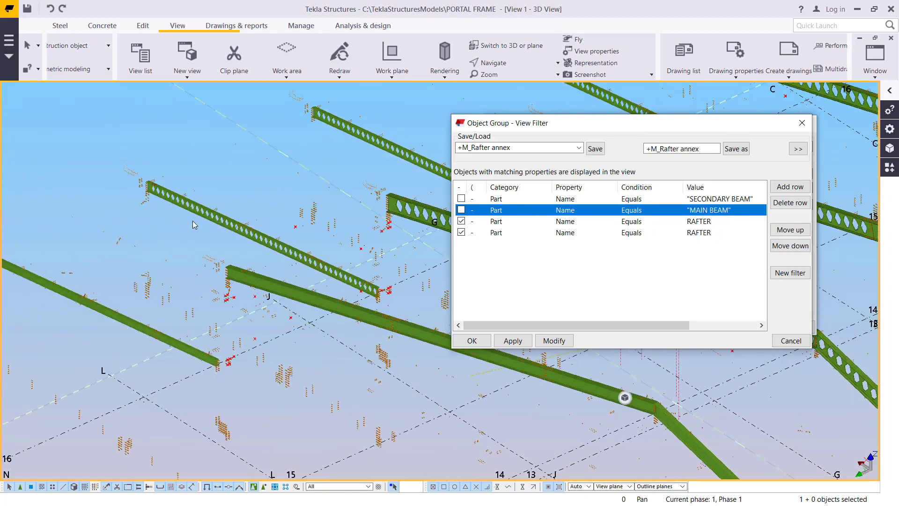
{"action": "scroll", "coordinate": [194, 225], "scroll_direction": "down", "scroll_amount": 8}
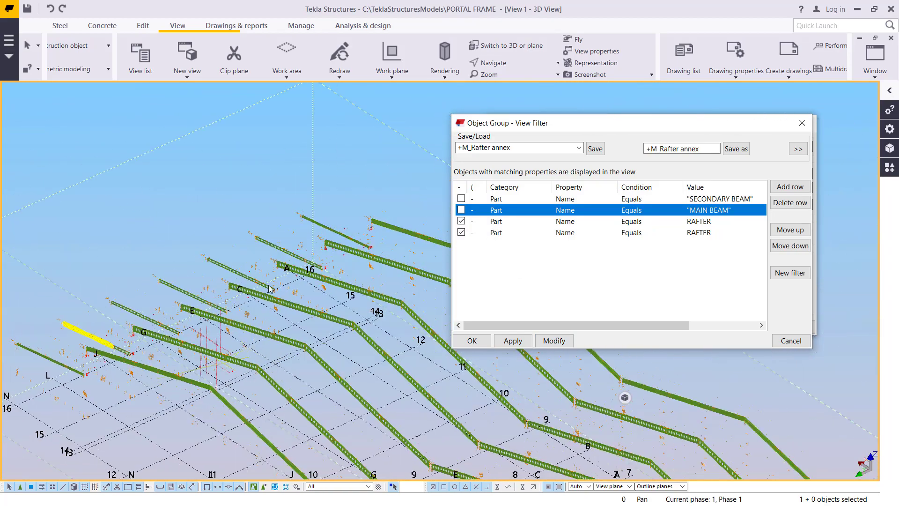
{"action": "scroll", "coordinate": [270, 288], "scroll_direction": "up", "scroll_amount": 3}
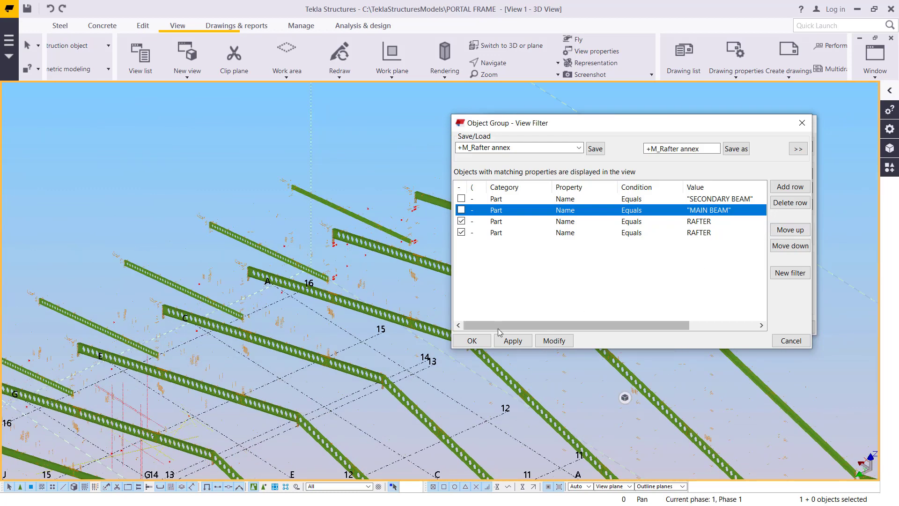
{"action": "left_click", "coordinate": [803, 123]}
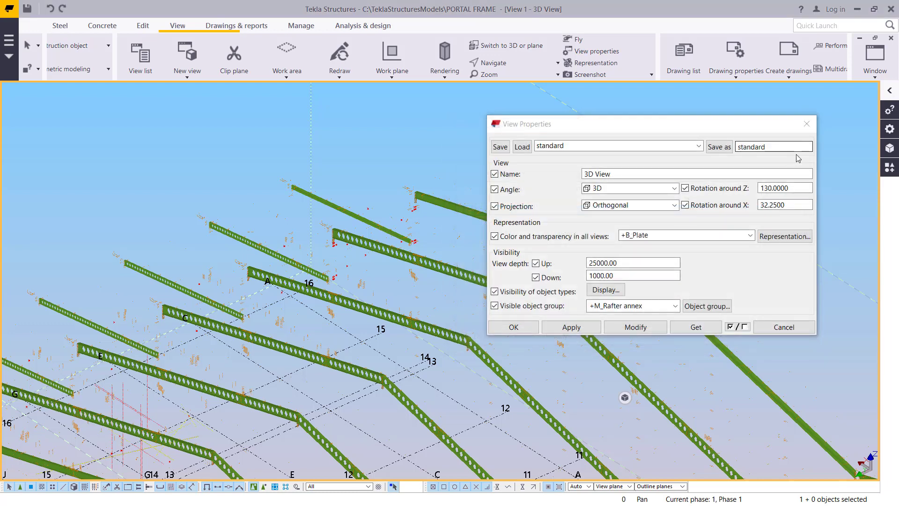
{"action": "left_click", "coordinate": [806, 124]}
{"action": "scroll", "coordinate": [370, 324], "scroll_direction": "up", "scroll_amount": 5}
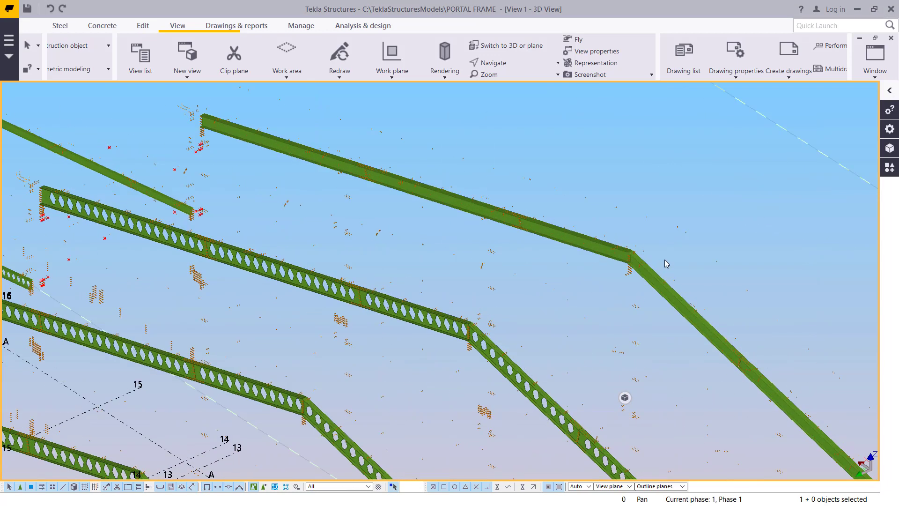
{"action": "scroll", "coordinate": [552, 263], "scroll_direction": "down", "scroll_amount": 5}
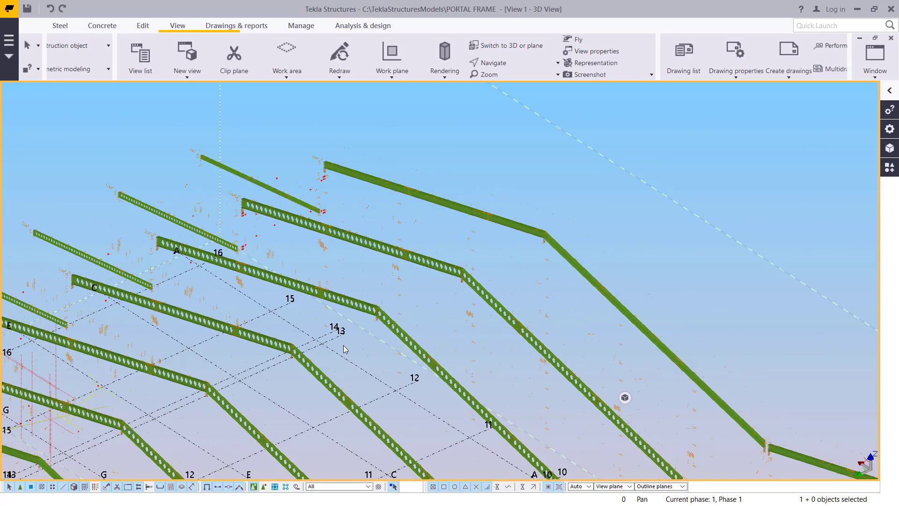